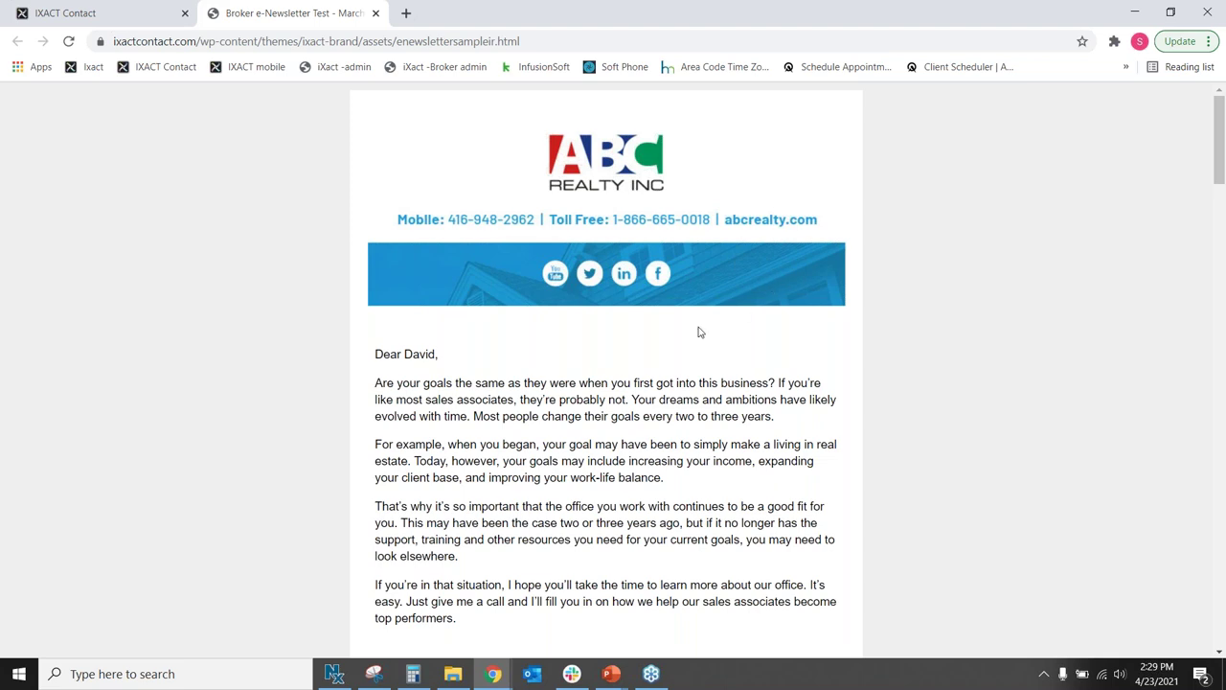
Examine the sample broker e-newsletter's branded header, personalized greeting, introductory letter and signature
{"action": "scroll", "coordinate": [699, 332], "scroll_direction": "down", "scroll_amount": 2}
{"action": "left_click_drag", "start_coordinate": [438, 194], "coordinate": [383, 195]}
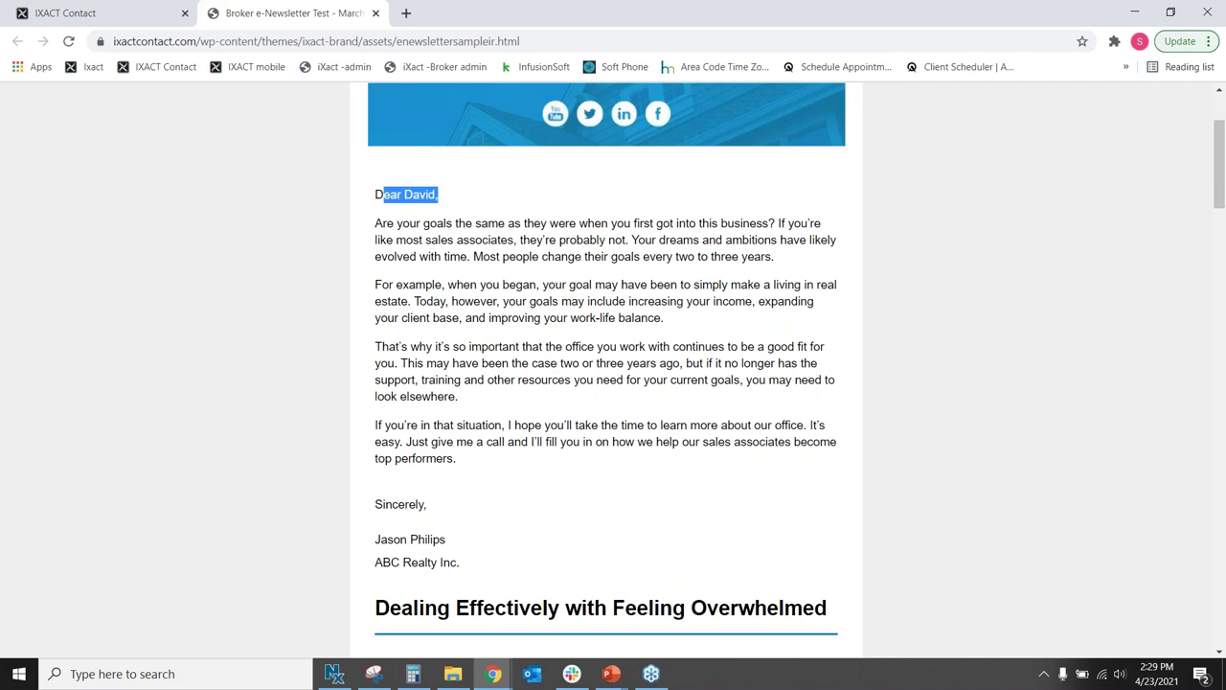
{"action": "left_click", "coordinate": [503, 221]}
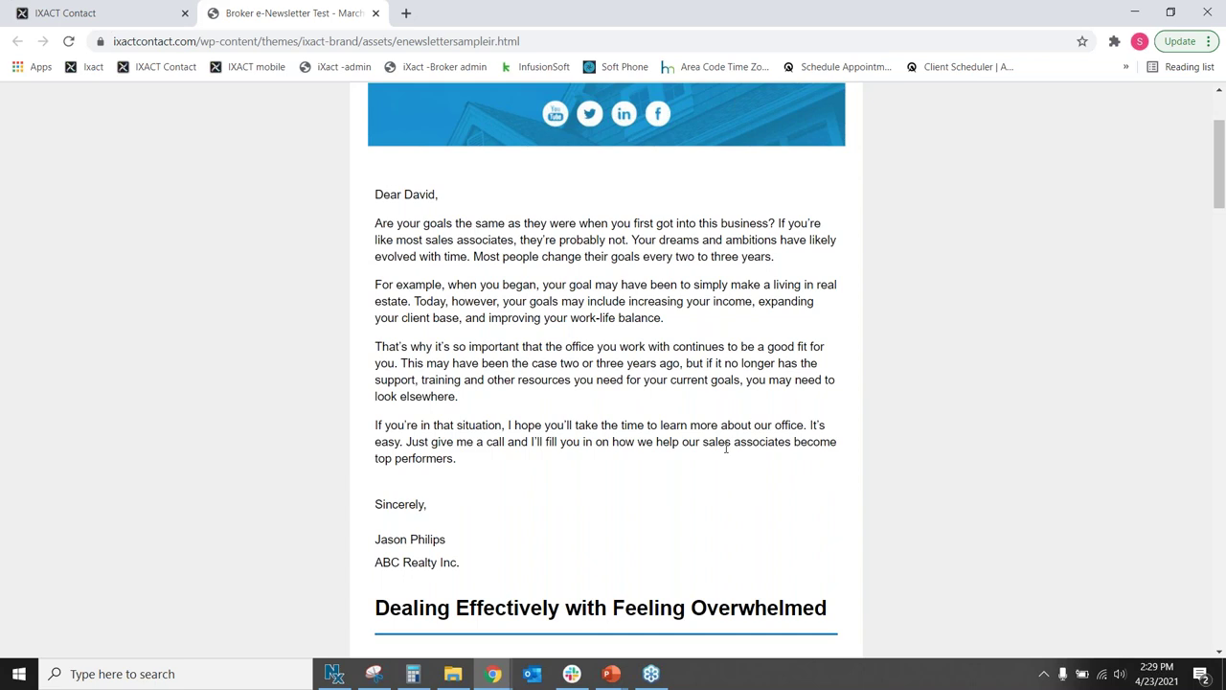
{"action": "scroll", "coordinate": [881, 441], "scroll_direction": "down", "scroll_amount": 5}
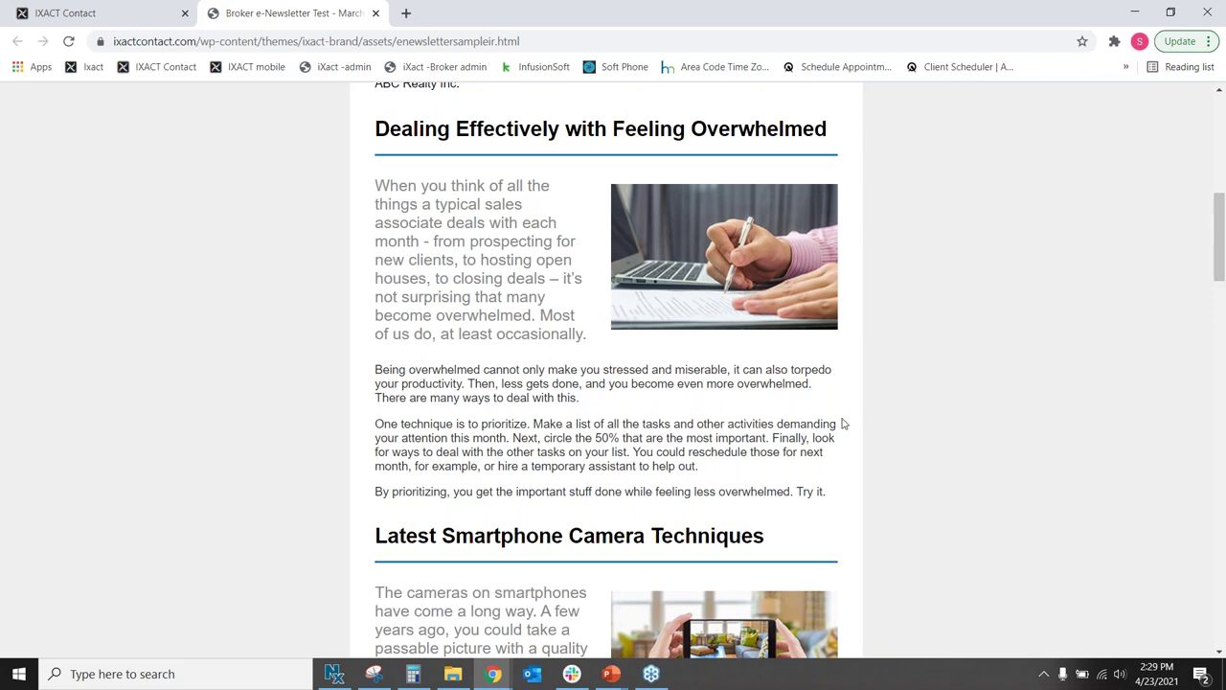
{"action": "scroll", "coordinate": [846, 409], "scroll_direction": "down", "scroll_amount": 10}
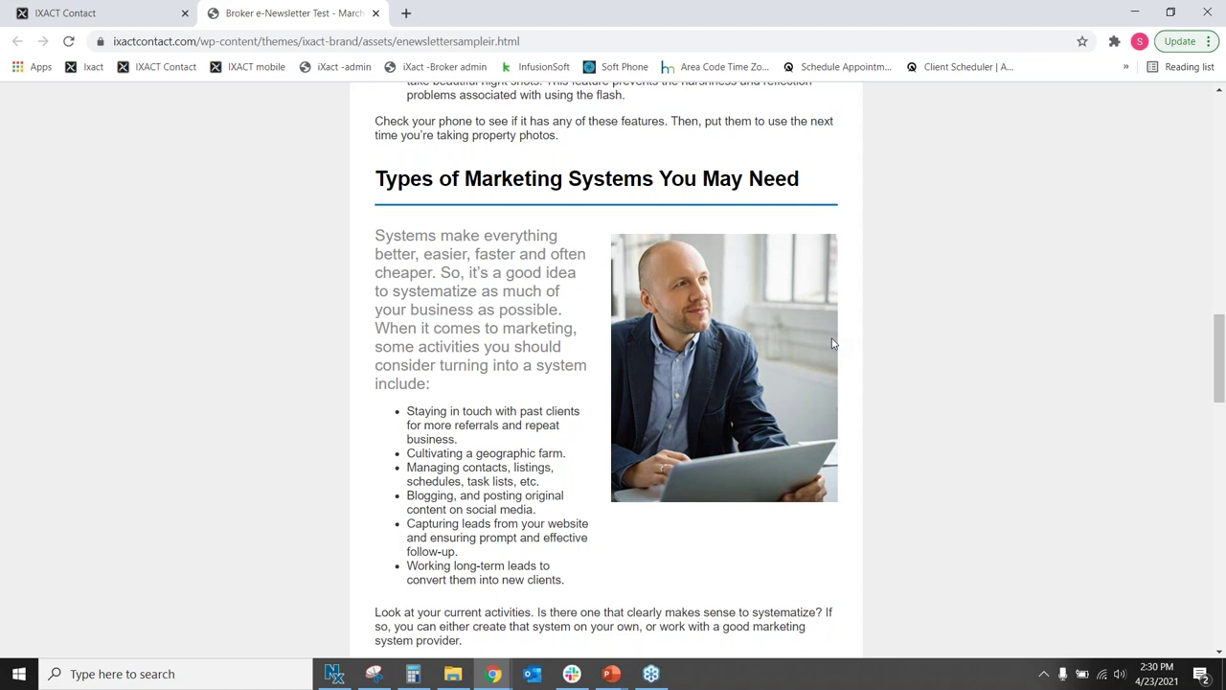
{"action": "scroll", "coordinate": [833, 343], "scroll_direction": "up", "scroll_amount": 15}
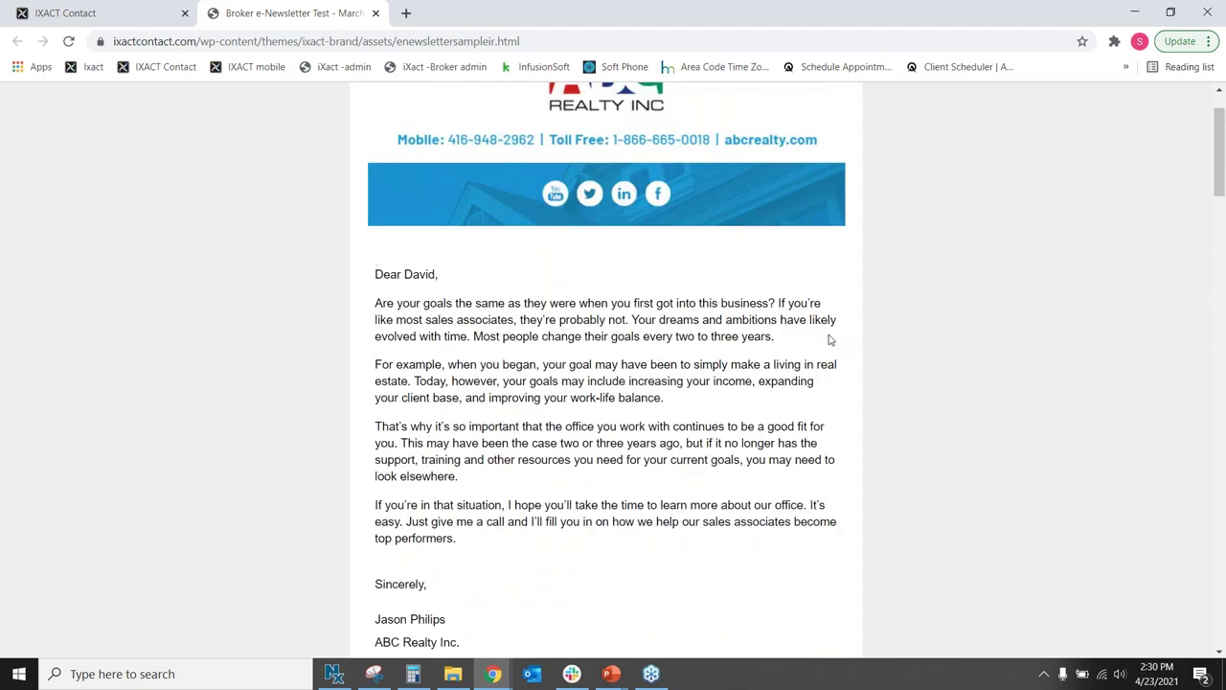
{"action": "scroll", "coordinate": [830, 339], "scroll_direction": "down", "scroll_amount": 3}
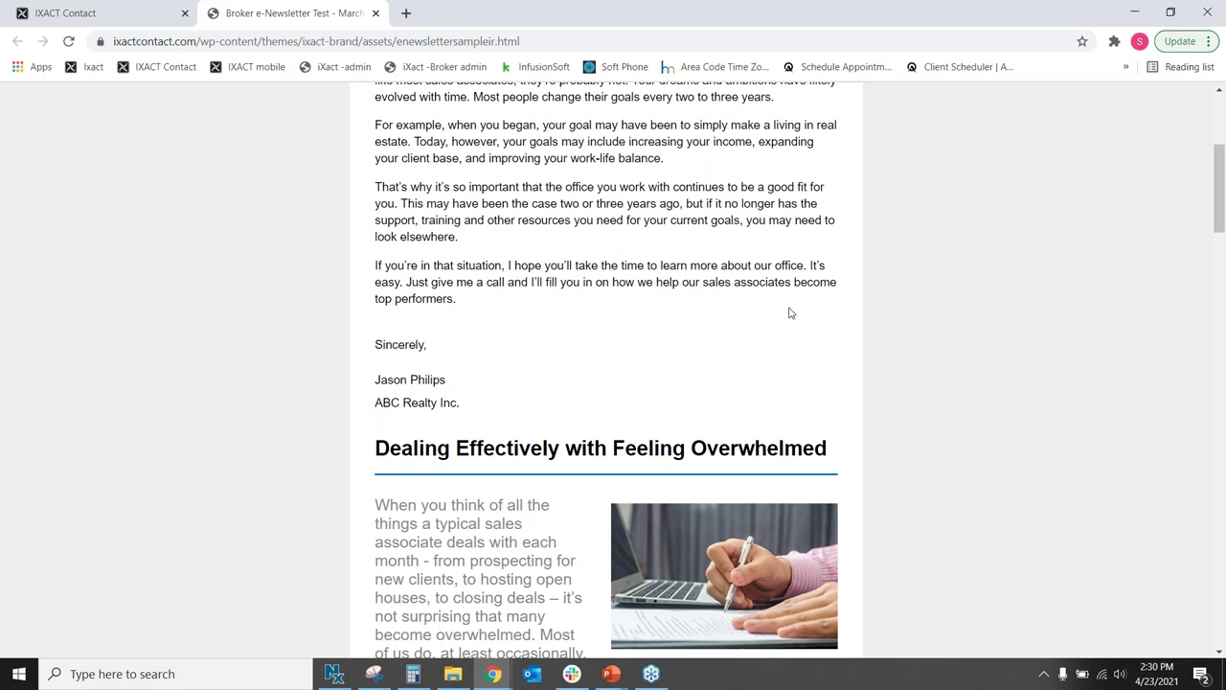
{"action": "scroll", "coordinate": [728, 312], "scroll_direction": "up", "scroll_amount": 4}
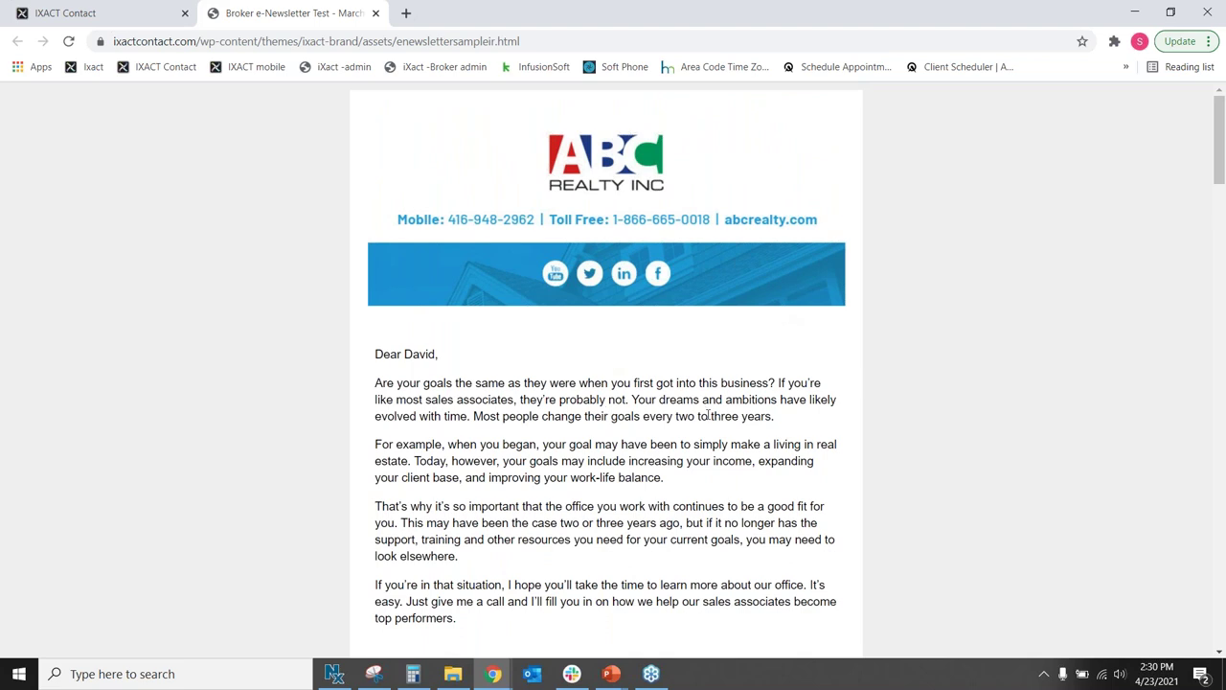
{"action": "scroll", "coordinate": [524, 434], "scroll_direction": "down", "scroll_amount": 3}
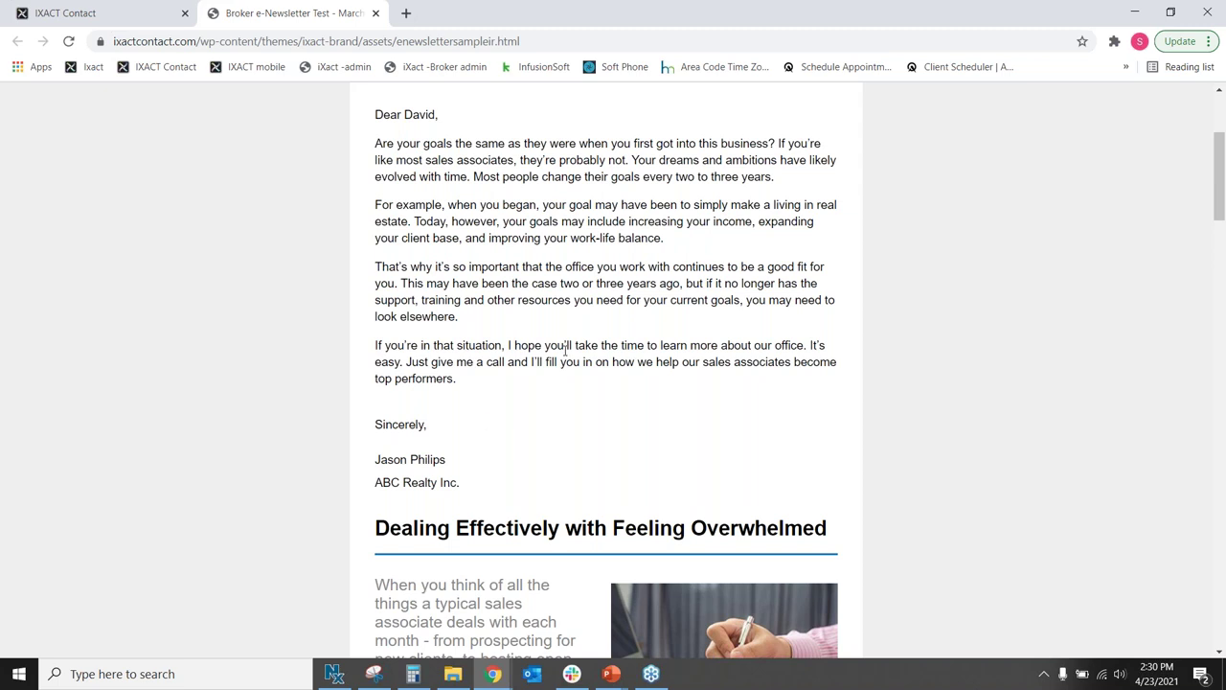
{"action": "scroll", "coordinate": [620, 389], "scroll_direction": "down", "scroll_amount": 2}
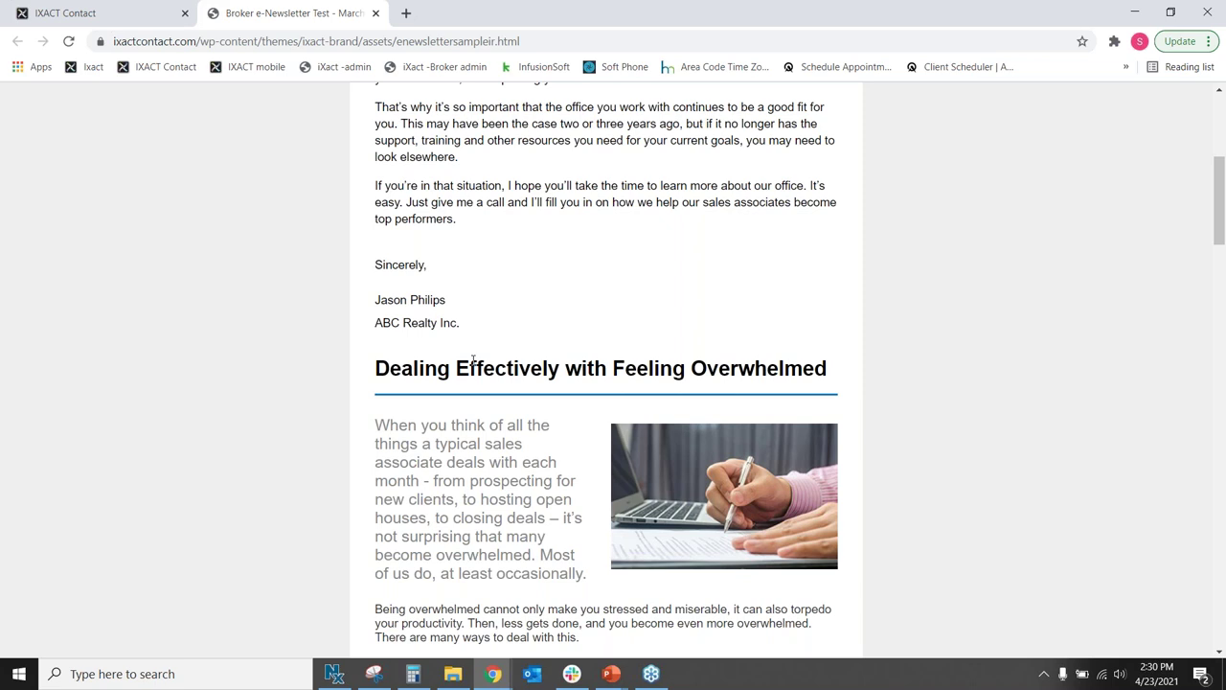
Look through the sample newsletter's articles, from "Dealing Effectively with Feeling Overwhelmed" to "Meeting a New Prospect", and return to the letter
{"action": "scroll", "coordinate": [542, 328], "scroll_direction": "down", "scroll_amount": 5}
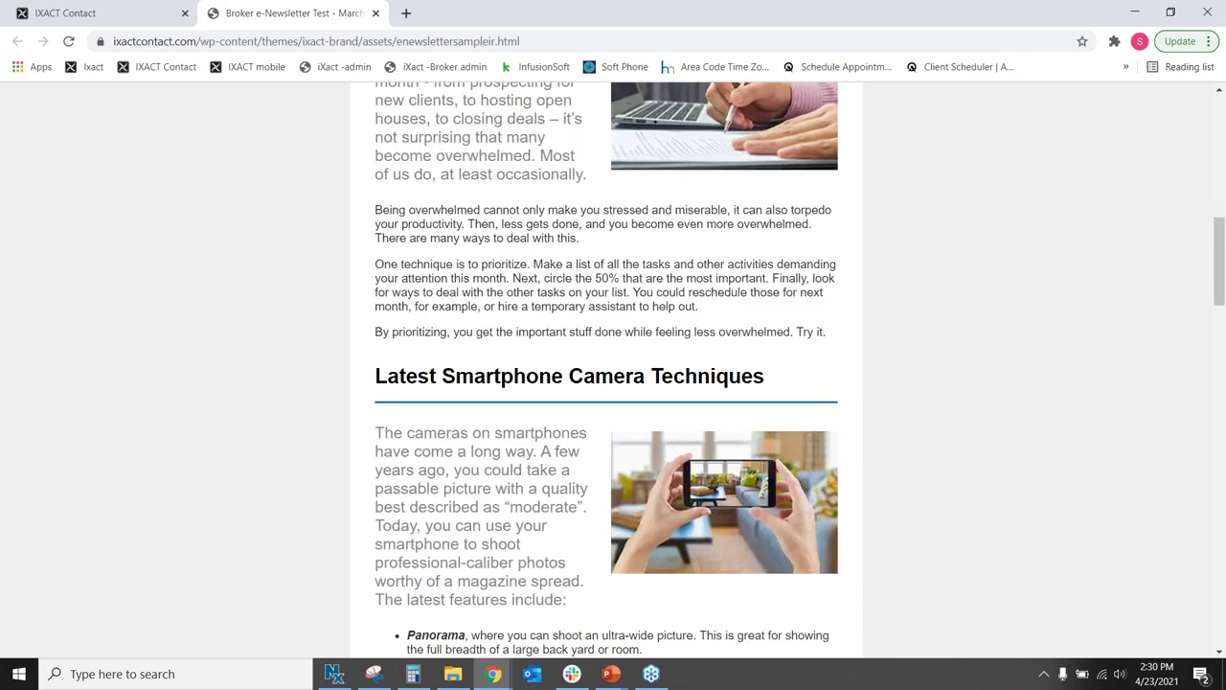
{"action": "scroll", "coordinate": [606, 364], "scroll_direction": "up", "scroll_amount": 1}
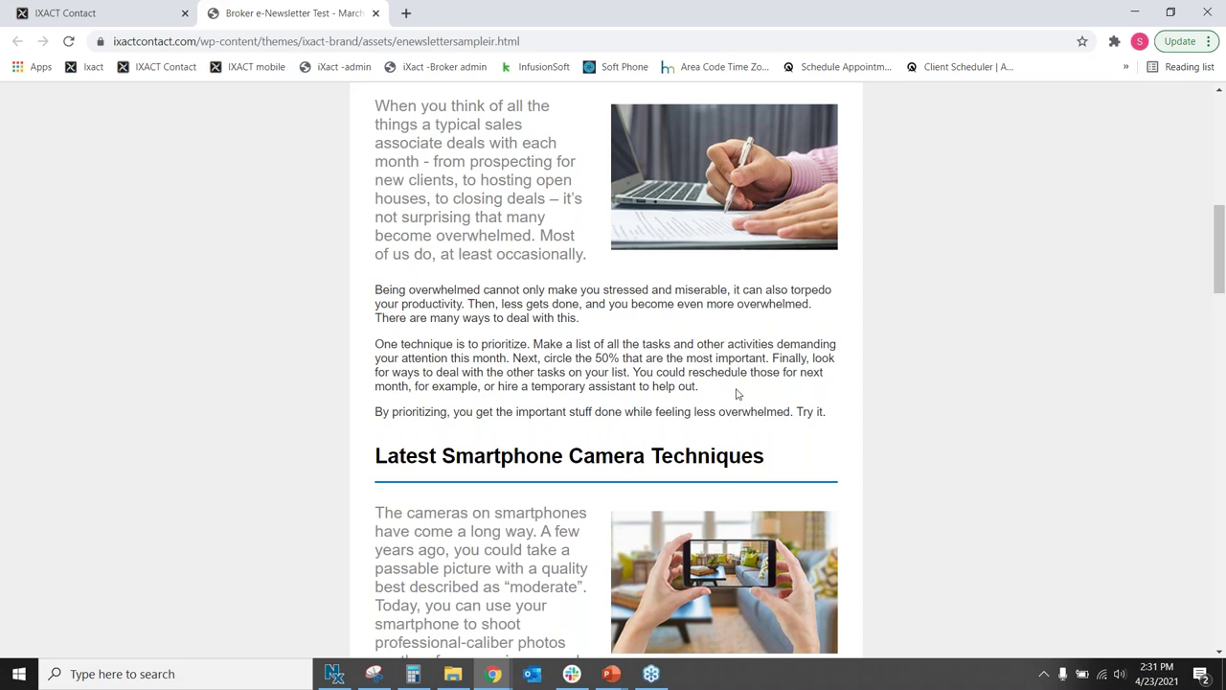
{"action": "scroll", "coordinate": [738, 394], "scroll_direction": "up", "scroll_amount": 1}
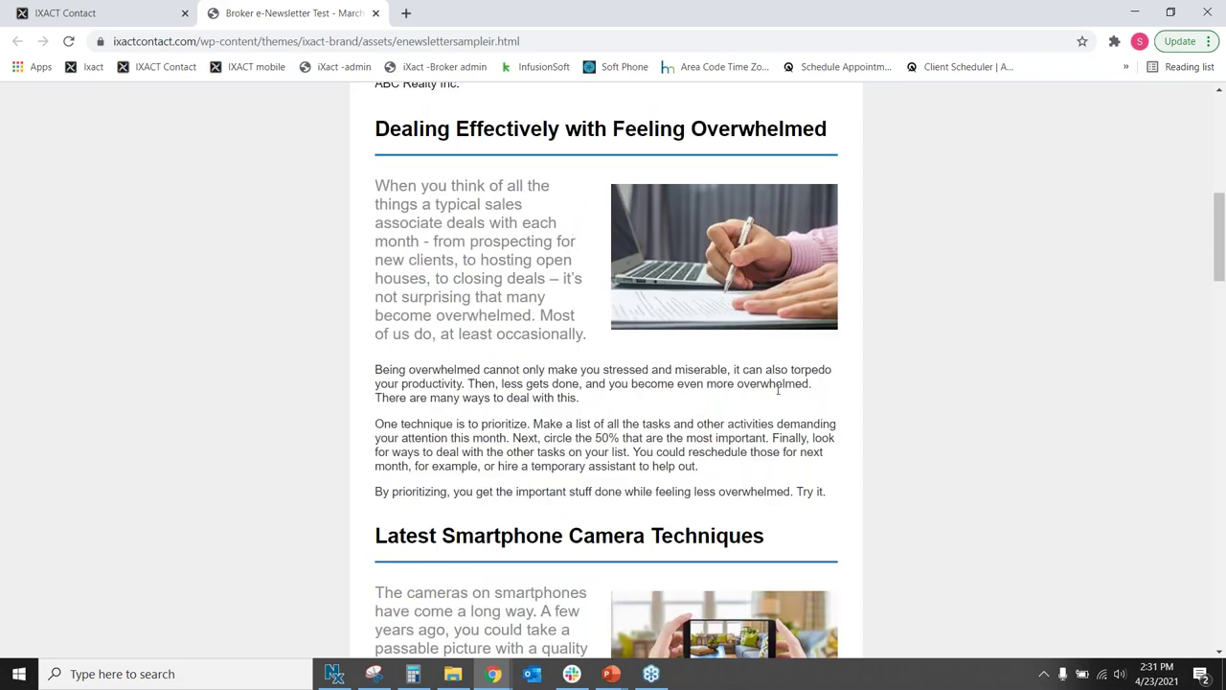
{"action": "scroll", "coordinate": [821, 391], "scroll_direction": "down", "scroll_amount": 4}
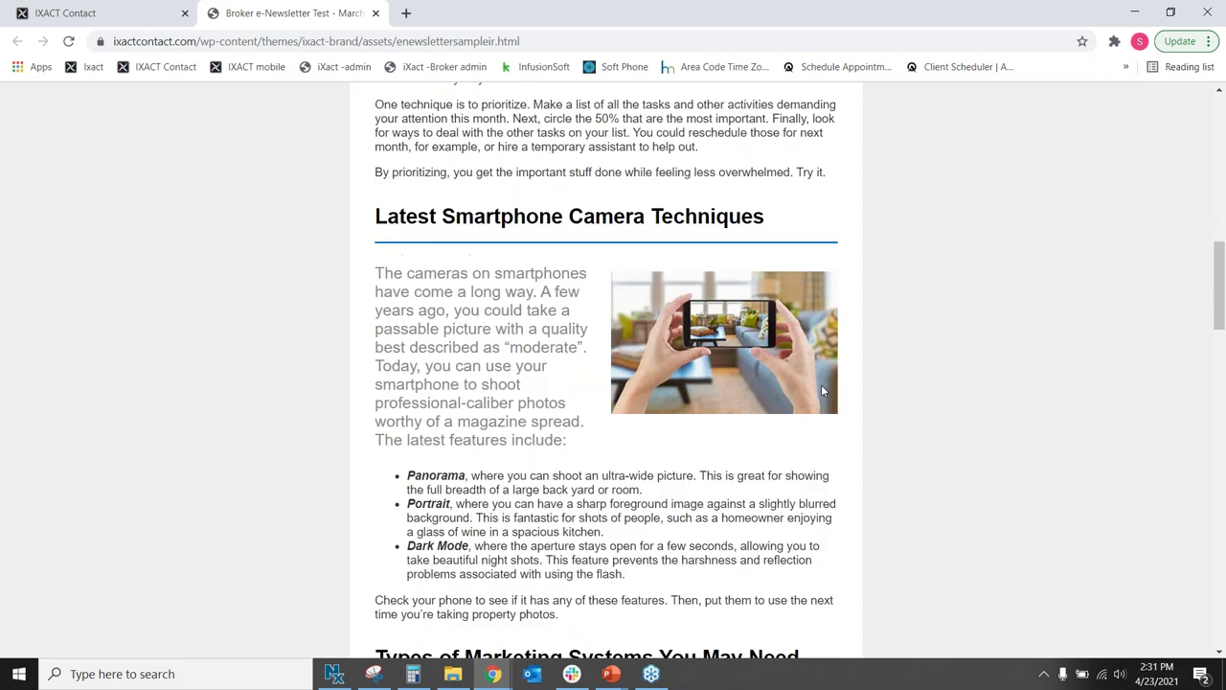
{"action": "scroll", "coordinate": [821, 391], "scroll_direction": "down", "scroll_amount": 10}
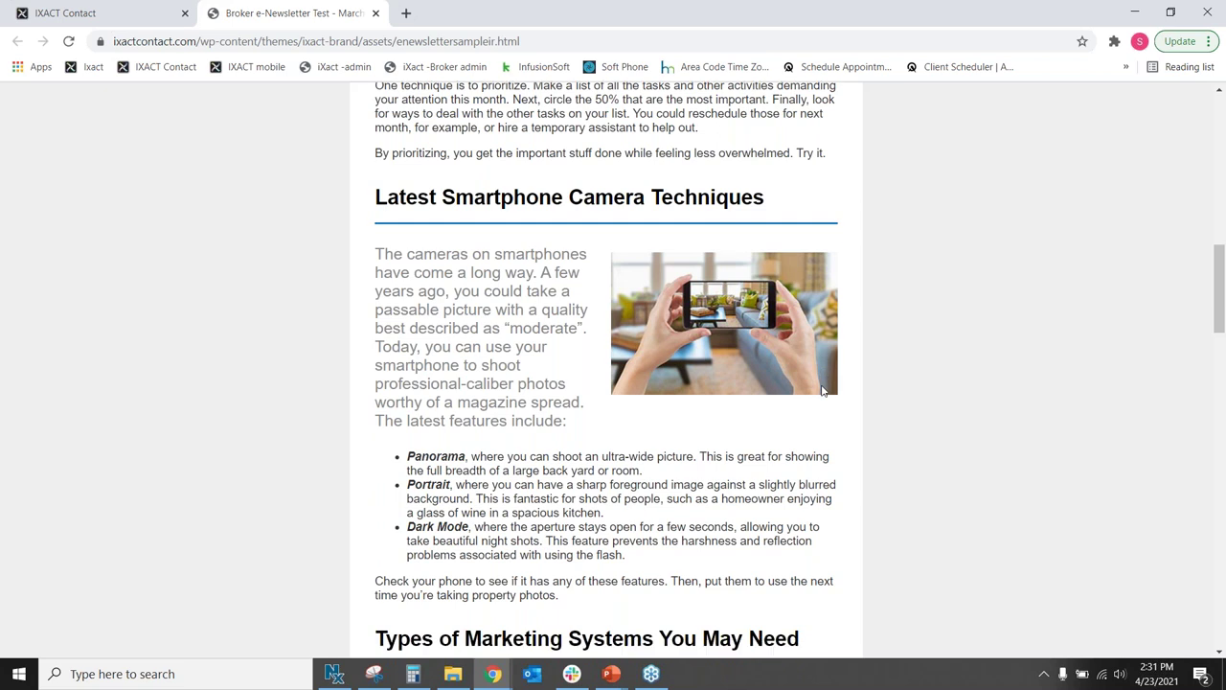
{"action": "scroll", "coordinate": [821, 390], "scroll_direction": "down", "scroll_amount": 1}
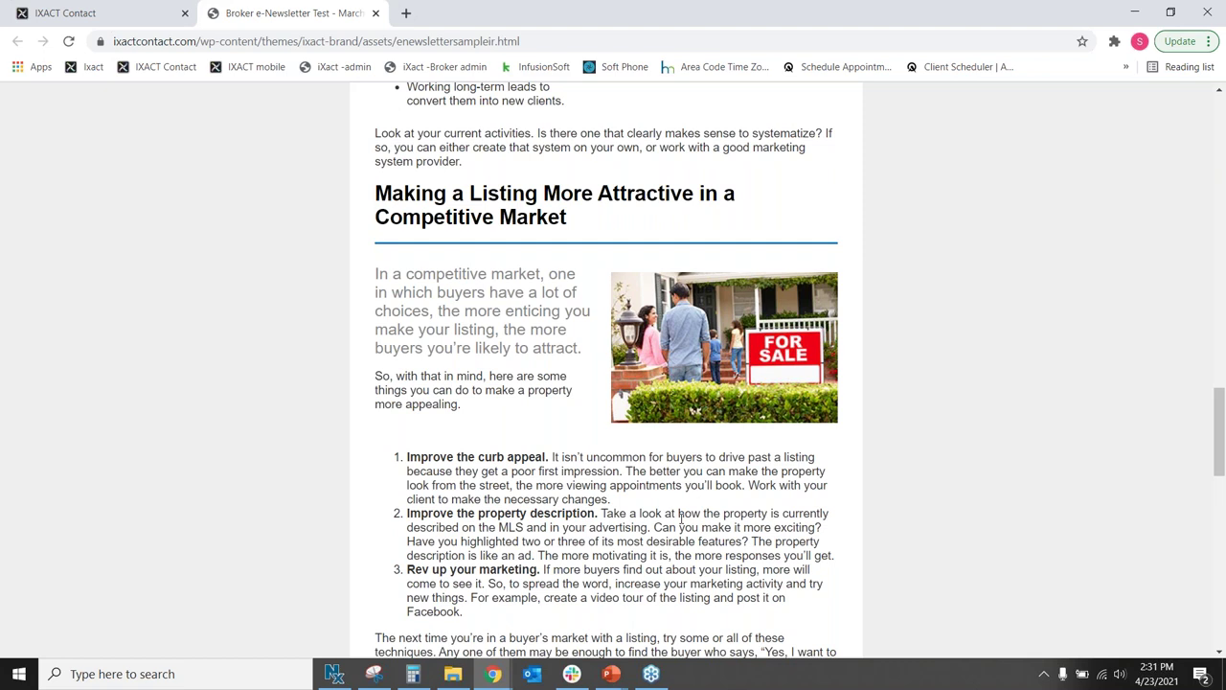
{"action": "scroll", "coordinate": [680, 498], "scroll_direction": "down", "scroll_amount": 5}
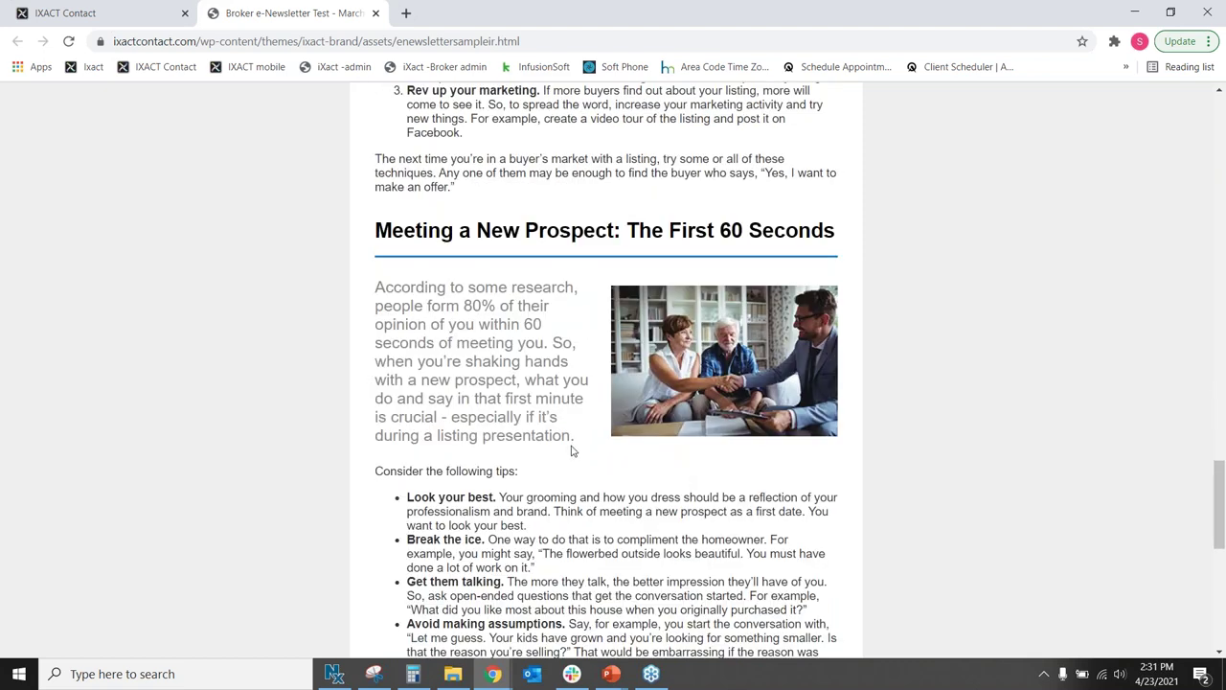
{"action": "scroll", "coordinate": [571, 441], "scroll_direction": "down", "scroll_amount": 4}
{"action": "scroll", "coordinate": [569, 424], "scroll_direction": "up", "scroll_amount": 3}
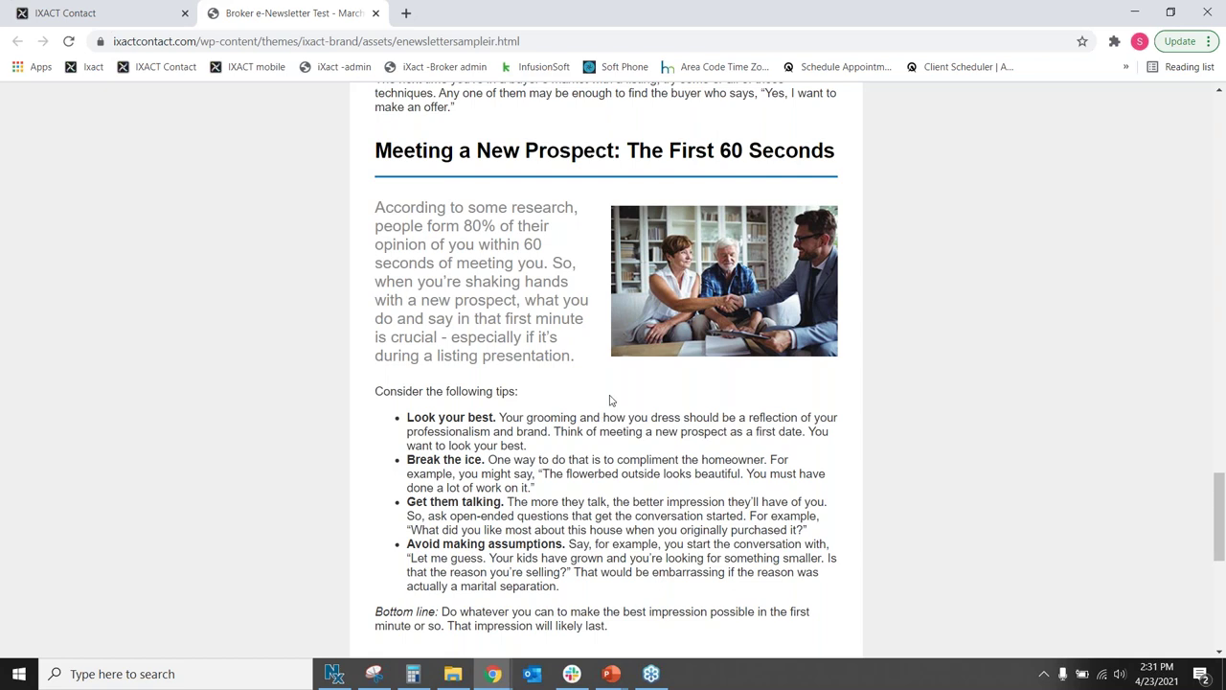
{"action": "left_click_drag", "start_coordinate": [1223, 493], "coordinate": [1201, 125]}
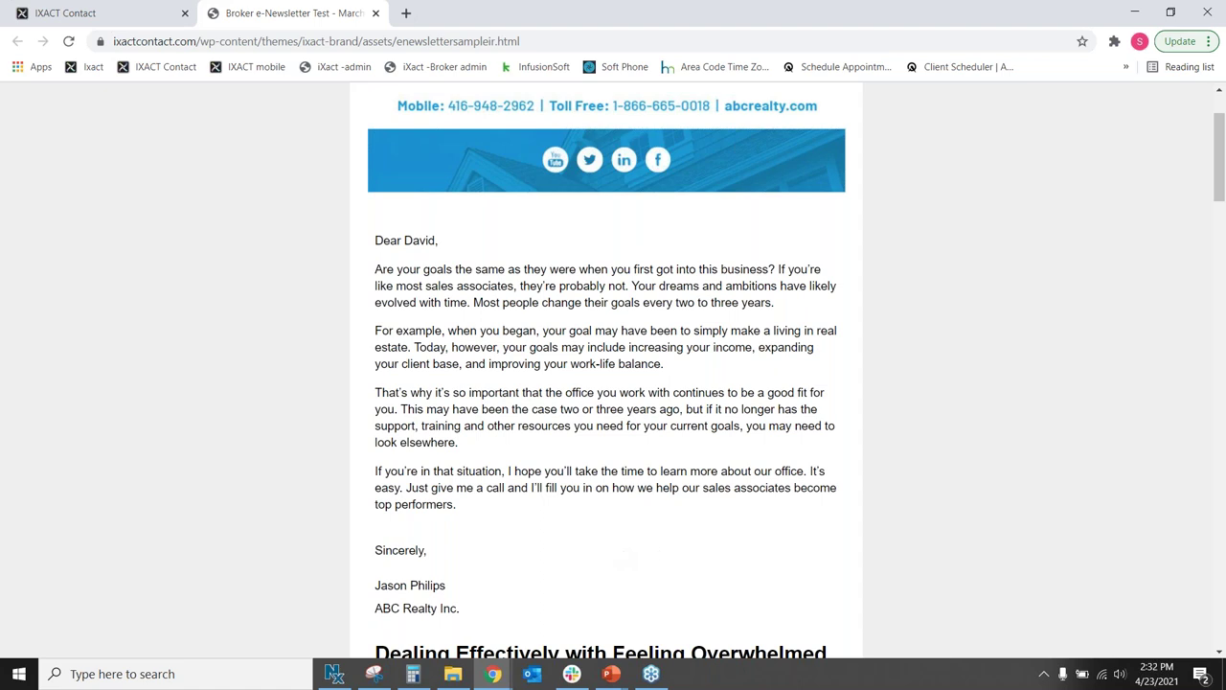
Switch to the IXACT Contact page and open the plan tasks of the "April 2021 Monday Motivation eNewsletters" activity plan
{"action": "left_click", "coordinate": [100, 21]}
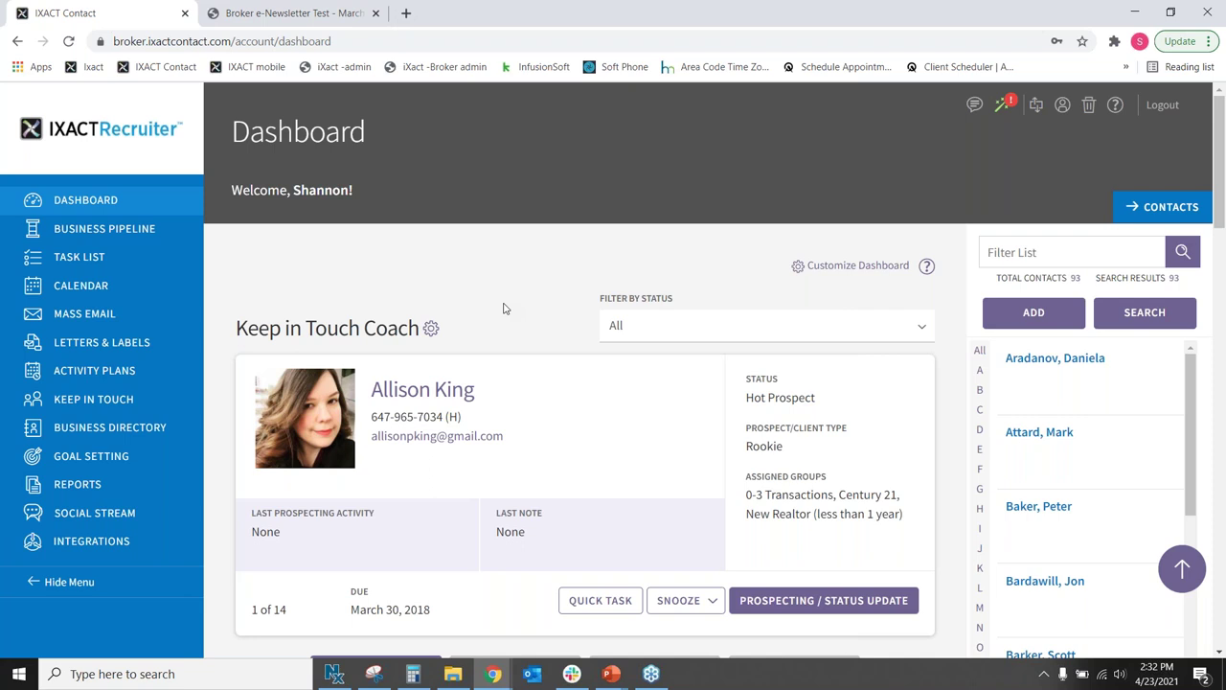
{"action": "left_click", "coordinate": [96, 380]}
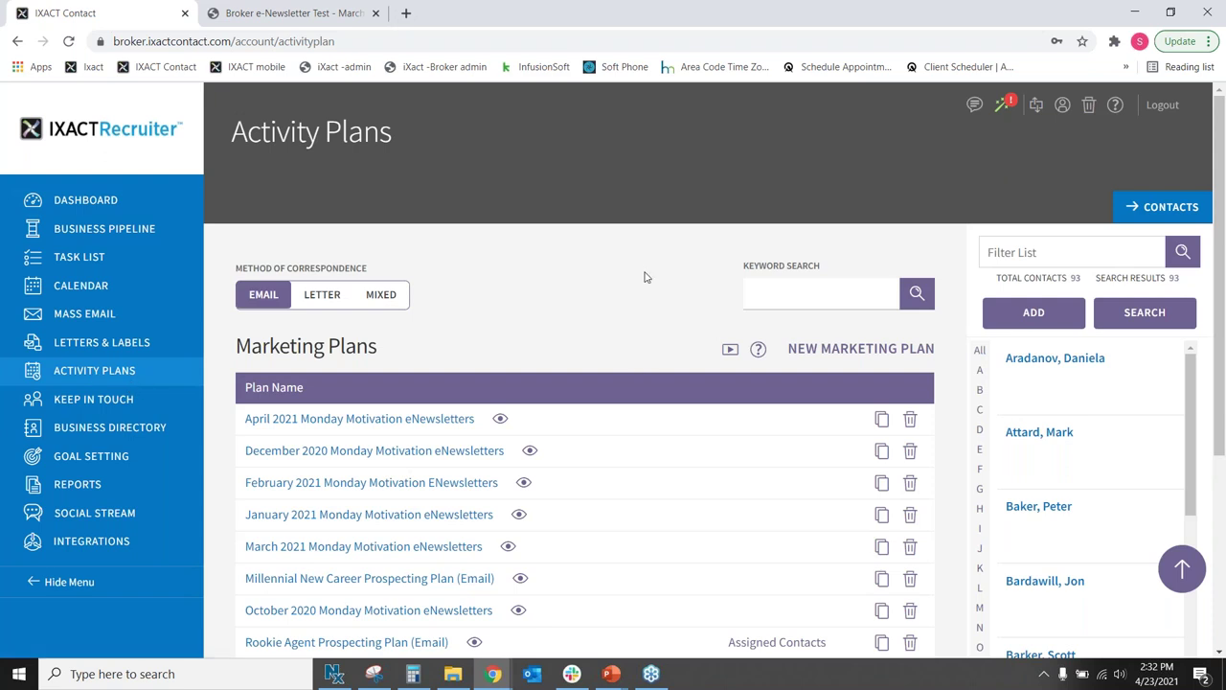
{"action": "scroll", "coordinate": [645, 277], "scroll_direction": "down", "scroll_amount": 2}
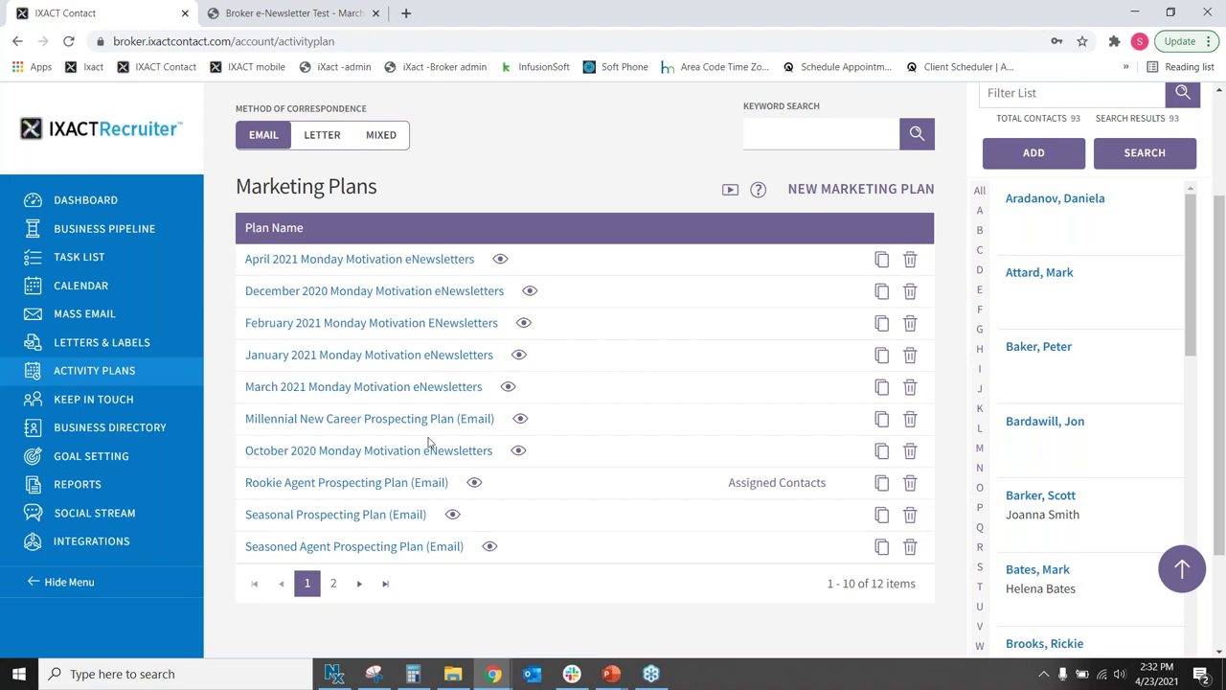
{"action": "left_click", "coordinate": [362, 260]}
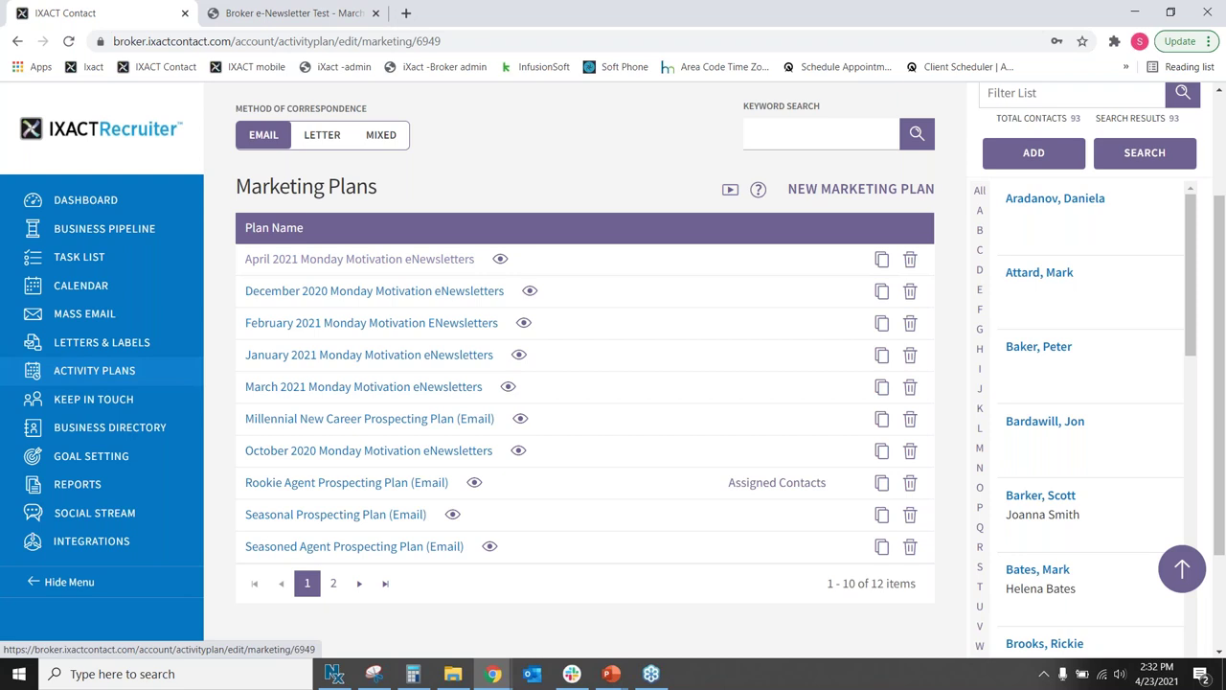
{"action": "scroll", "coordinate": [662, 295], "scroll_direction": "down", "scroll_amount": 2}
{"action": "scroll", "coordinate": [905, 335], "scroll_direction": "down", "scroll_amount": 2}
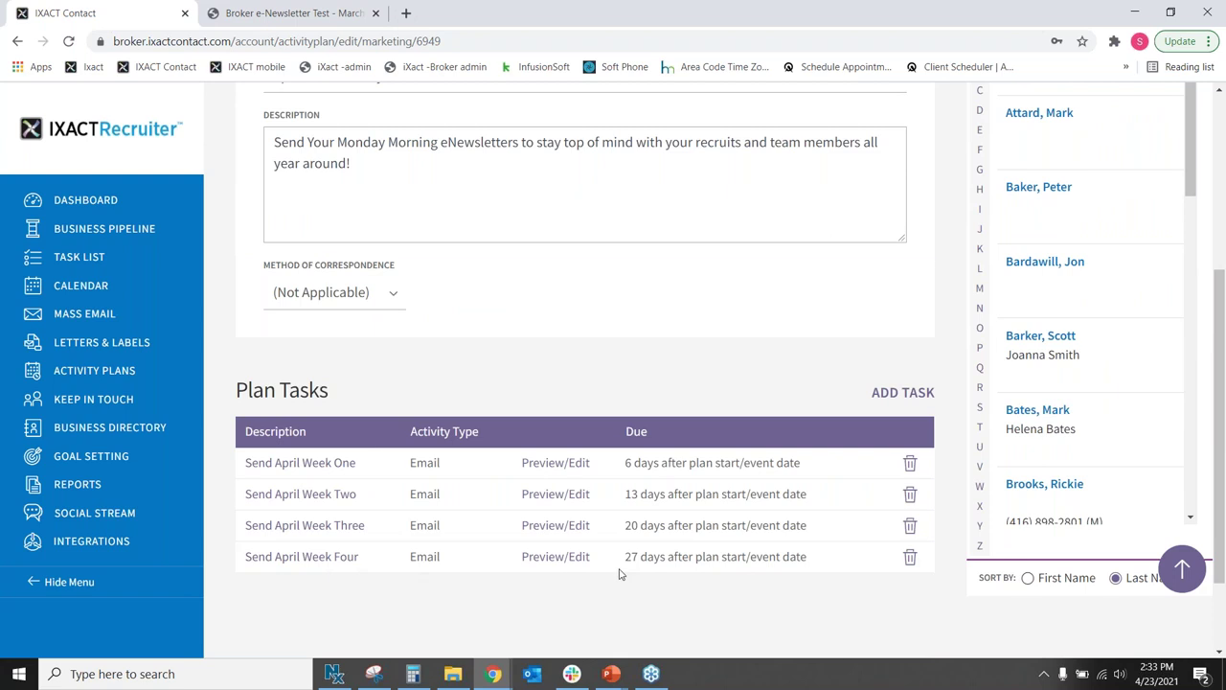
Preview the email template of the "Send April Week One" task and close it
{"action": "left_click", "coordinate": [565, 465]}
{"action": "left_click", "coordinate": [840, 370]}
{"action": "scroll", "coordinate": [748, 422], "scroll_direction": "down", "scroll_amount": 3}
{"action": "scroll", "coordinate": [662, 424], "scroll_direction": "up", "scroll_amount": 2}
{"action": "key", "text": "Escape"}
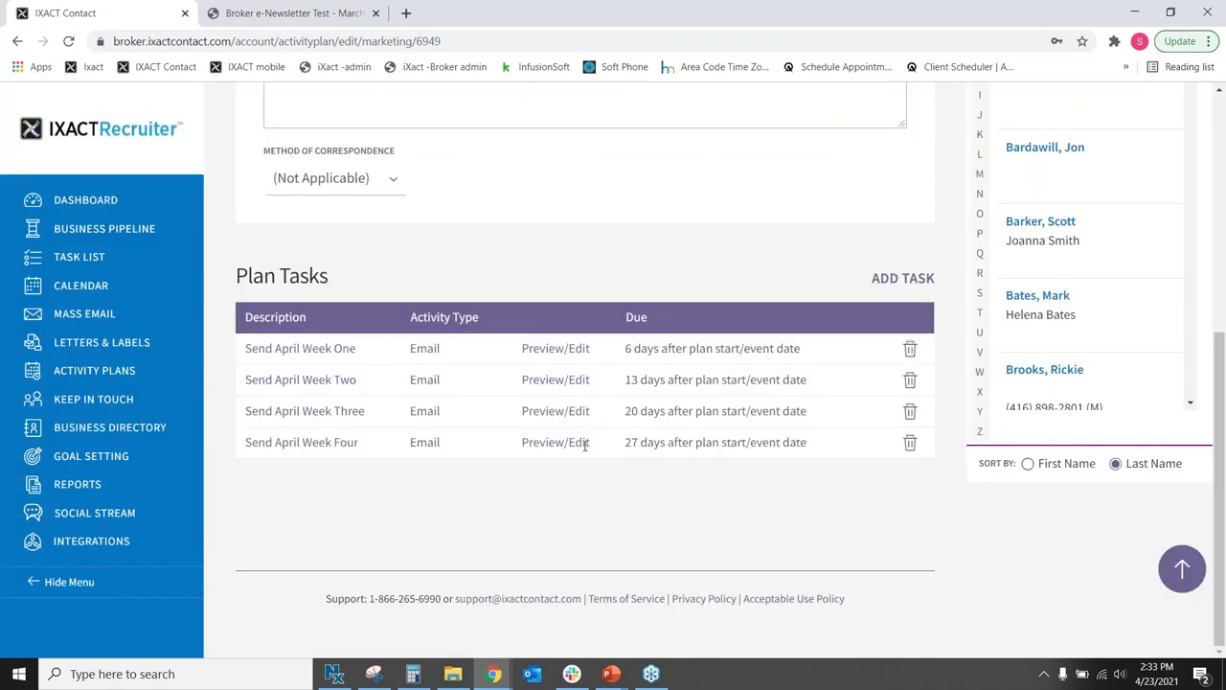
Preview the email template of the "Send April Week Four" task and close it without saving
{"action": "left_click", "coordinate": [556, 442]}
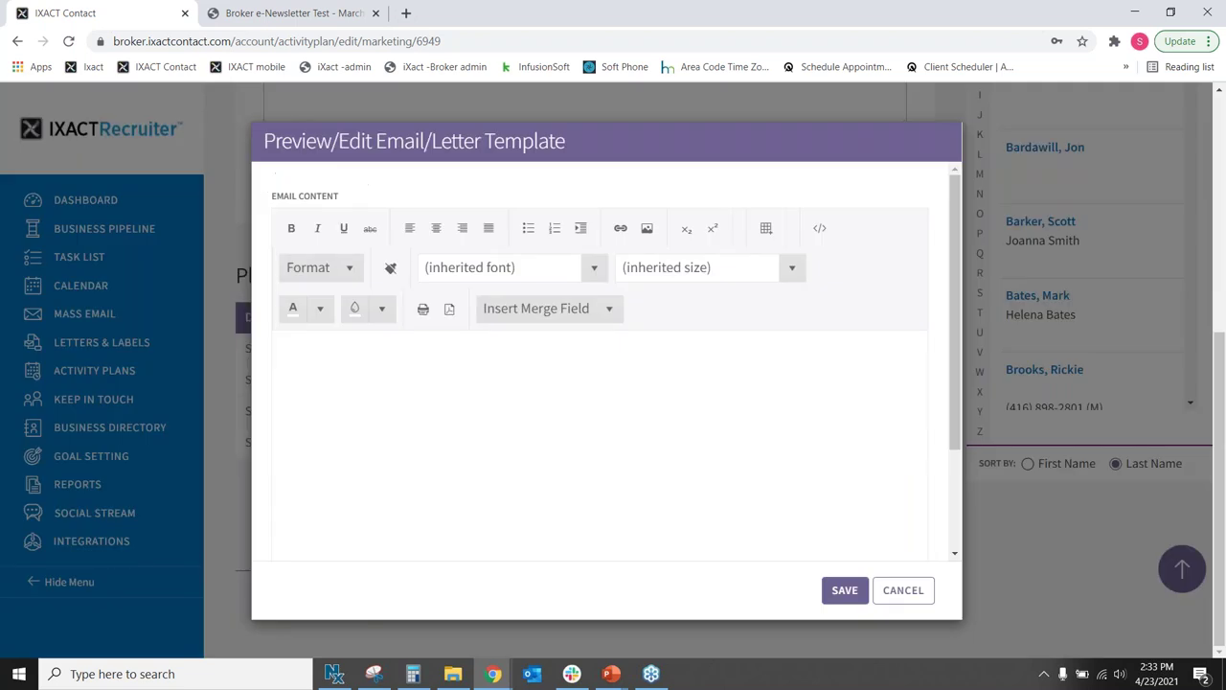
{"action": "scroll", "coordinate": [739, 428], "scroll_direction": "down", "scroll_amount": 3}
{"action": "scroll", "coordinate": [719, 430], "scroll_direction": "up", "scroll_amount": 3}
{"action": "scroll", "coordinate": [728, 436], "scroll_direction": "up", "scroll_amount": 2}
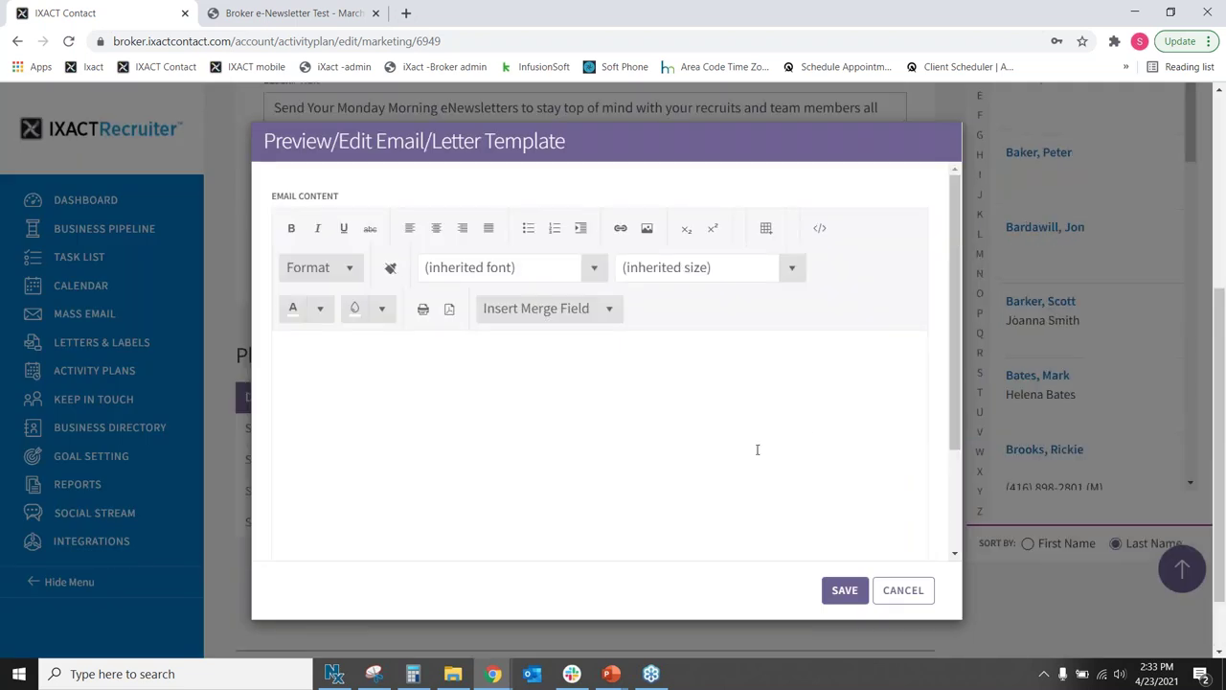
{"action": "scroll", "coordinate": [814, 498], "scroll_direction": "down", "scroll_amount": 3}
{"action": "scroll", "coordinate": [485, 397], "scroll_direction": "up", "scroll_amount": 3}
{"action": "scroll", "coordinate": [486, 397], "scroll_direction": "down", "scroll_amount": 3}
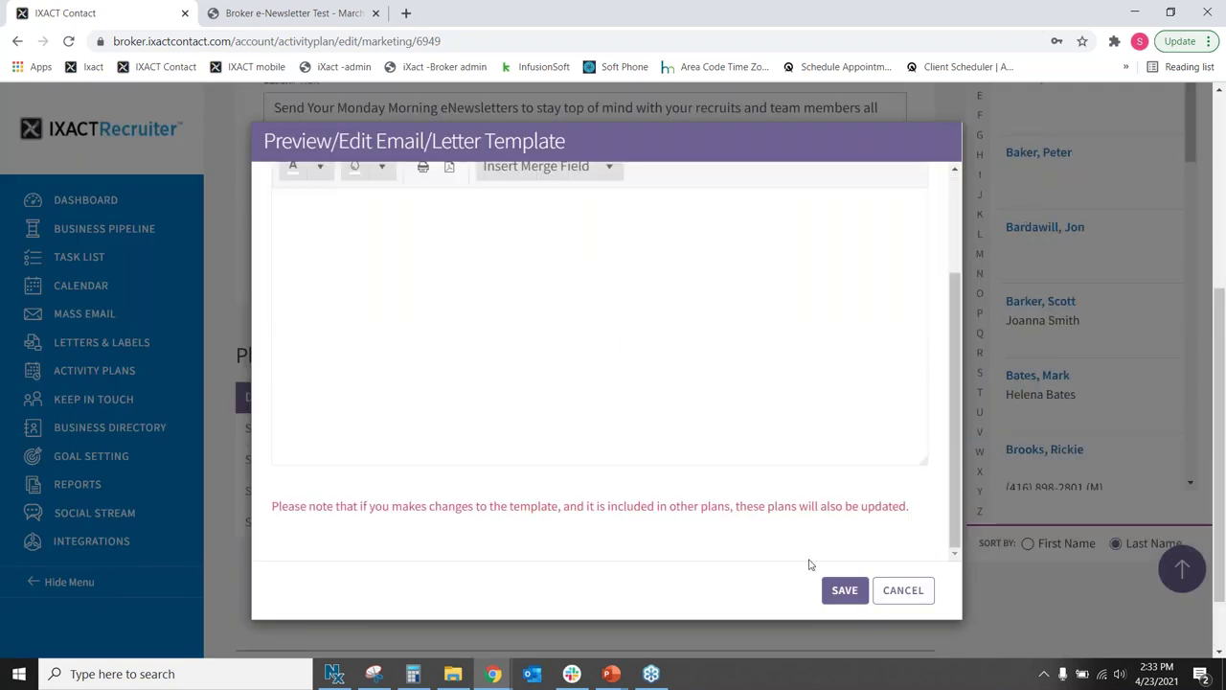
{"action": "left_click", "coordinate": [902, 589]}
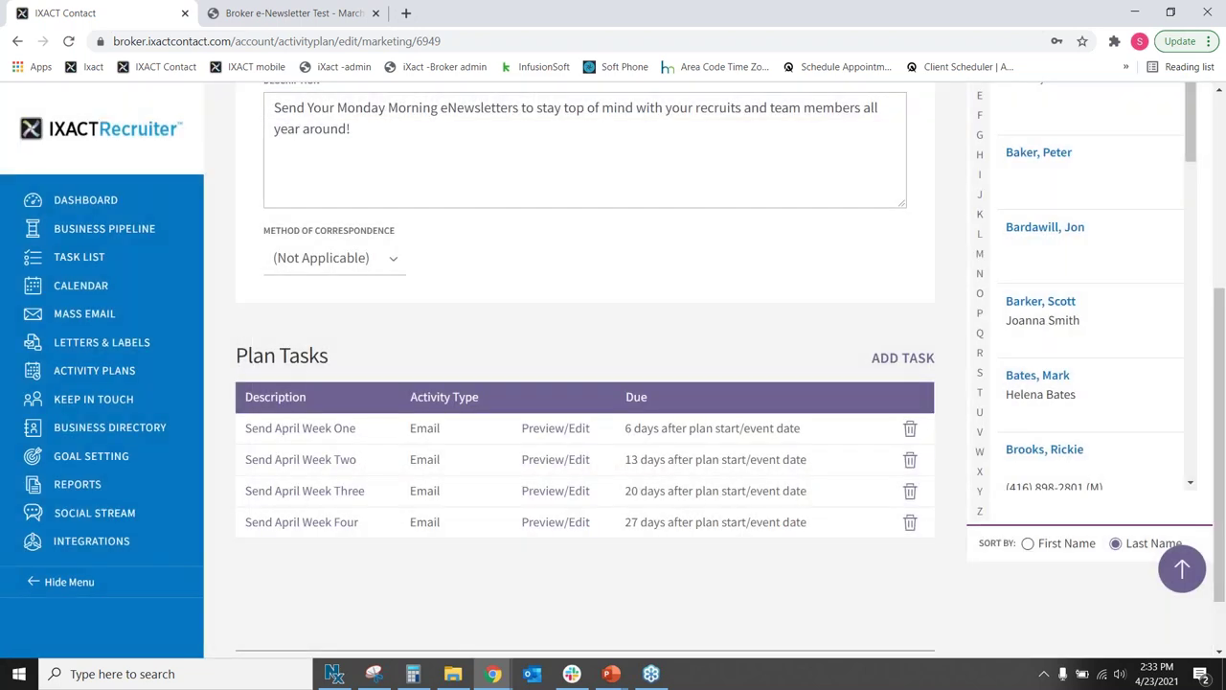
Return to the activity plans and open the plan tasks of "March 2021 Monday Motivation eNewsletters"
{"action": "scroll", "coordinate": [575, 431], "scroll_direction": "up", "scroll_amount": 5}
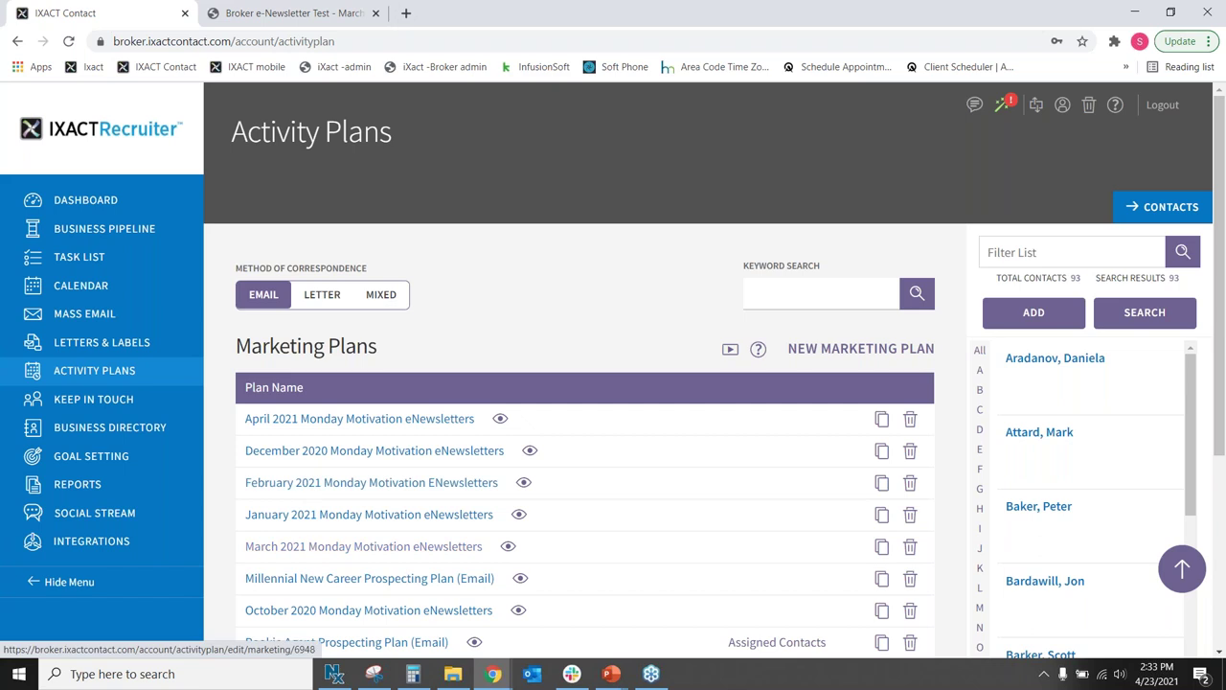
{"action": "left_click", "coordinate": [320, 546]}
{"action": "scroll", "coordinate": [609, 362], "scroll_direction": "down", "scroll_amount": 5}
{"action": "scroll", "coordinate": [609, 362], "scroll_direction": "down", "scroll_amount": 1}
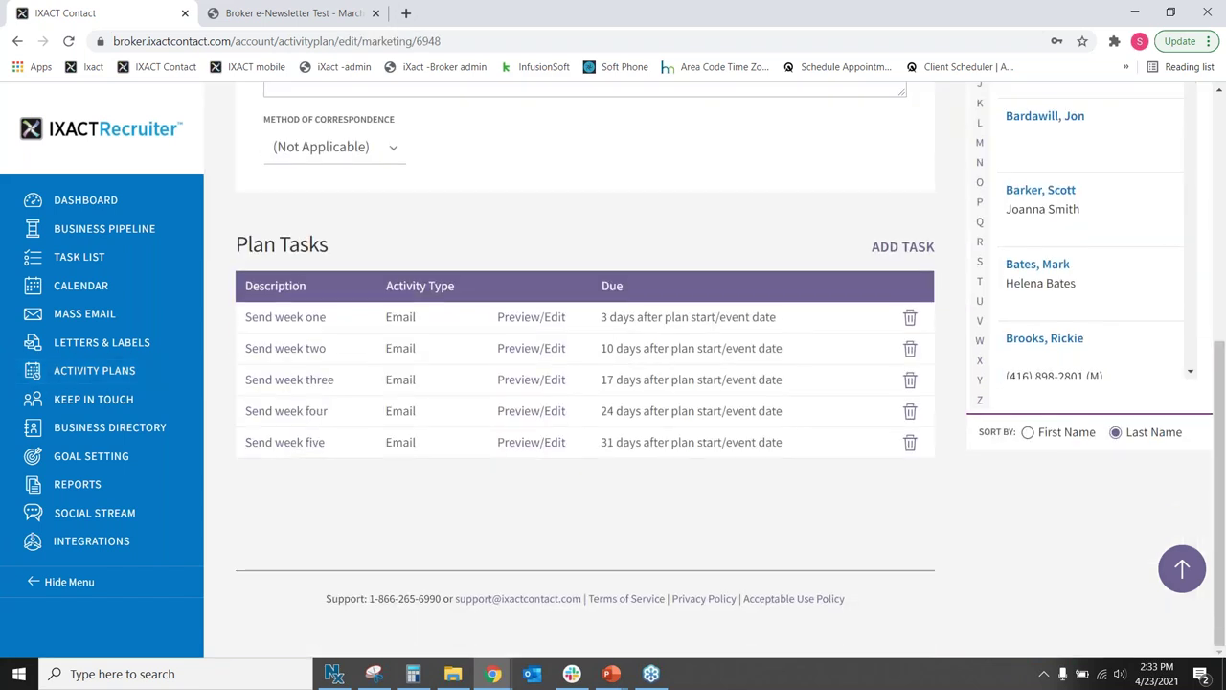
Preview the email template of the March plan's "Send week one" task and close it
{"action": "left_click", "coordinate": [518, 321]}
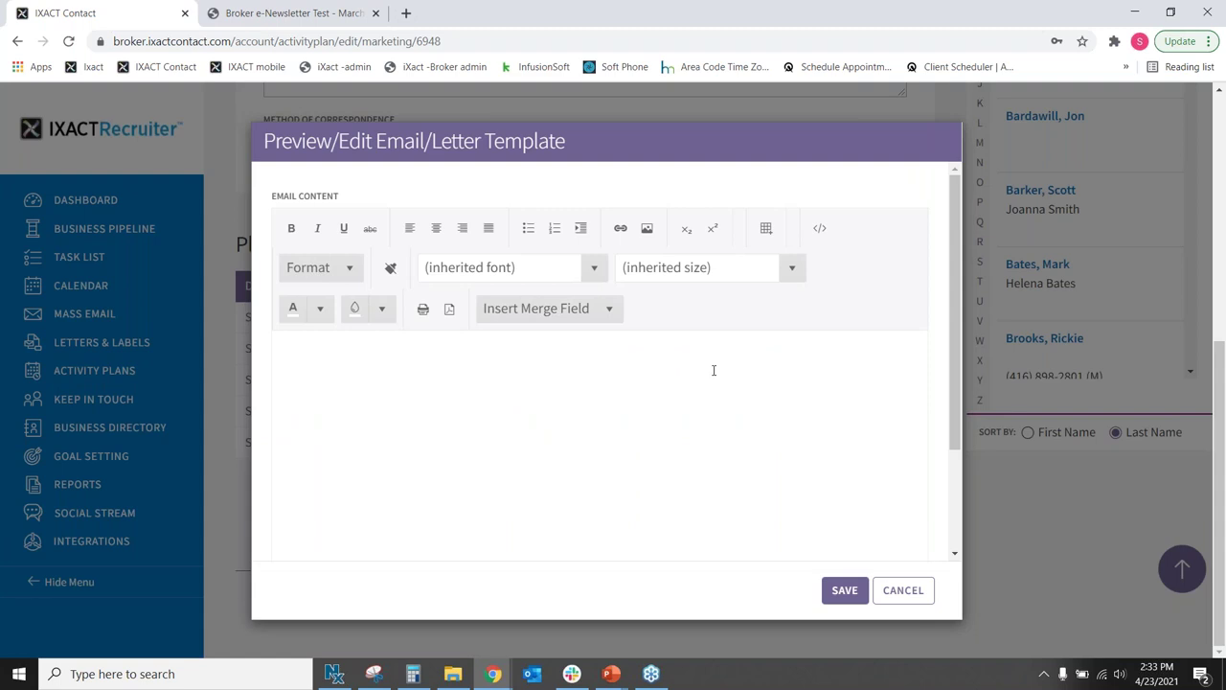
{"action": "scroll", "coordinate": [713, 369], "scroll_direction": "down", "scroll_amount": 3}
{"action": "scroll", "coordinate": [712, 367], "scroll_direction": "up", "scroll_amount": 3}
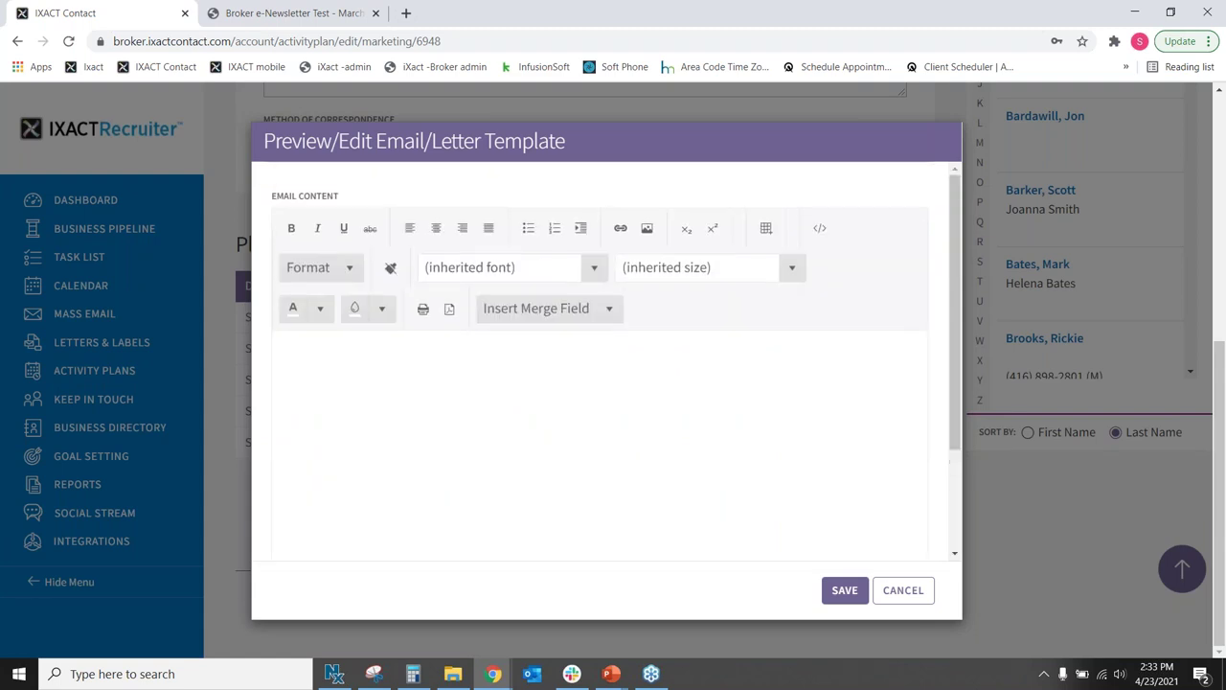
{"action": "left_click", "coordinate": [843, 589]}
Return to the activity plans and open the plan tasks of "February 2021 Monday Motivation ENewsletters"
{"action": "left_click", "coordinate": [91, 371]}
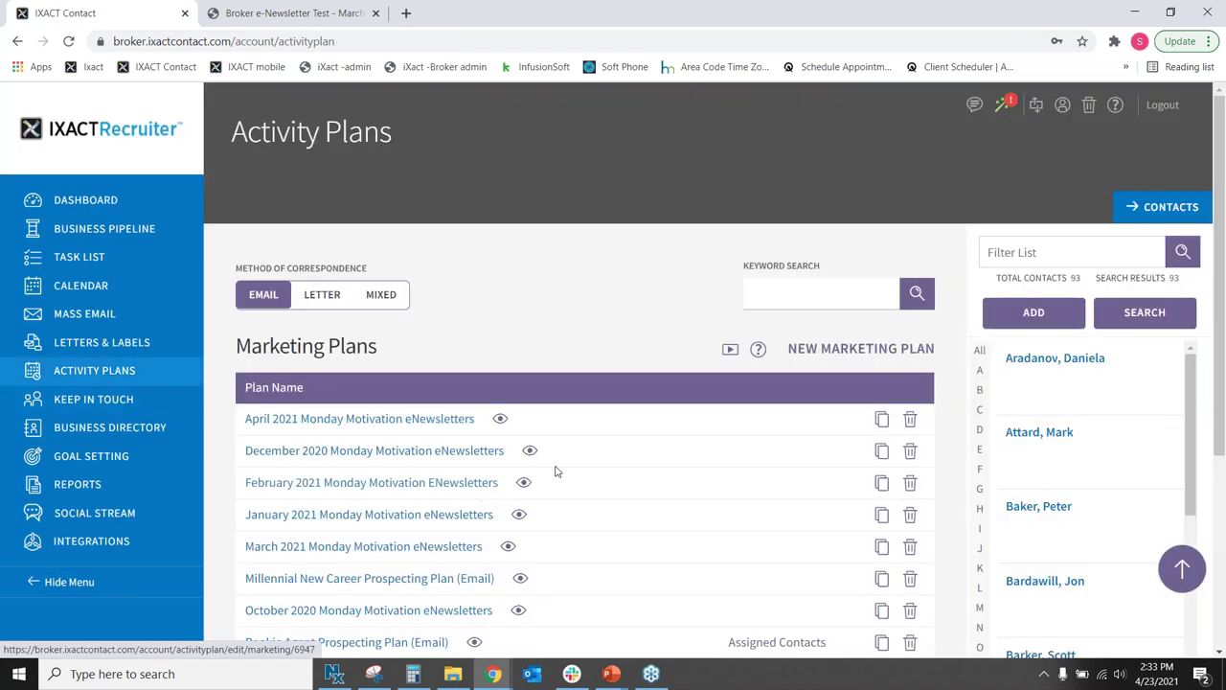
{"action": "scroll", "coordinate": [555, 470], "scroll_direction": "down", "scroll_amount": 2}
{"action": "left_click", "coordinate": [300, 331]}
{"action": "scroll", "coordinate": [828, 441], "scroll_direction": "down", "scroll_amount": 3}
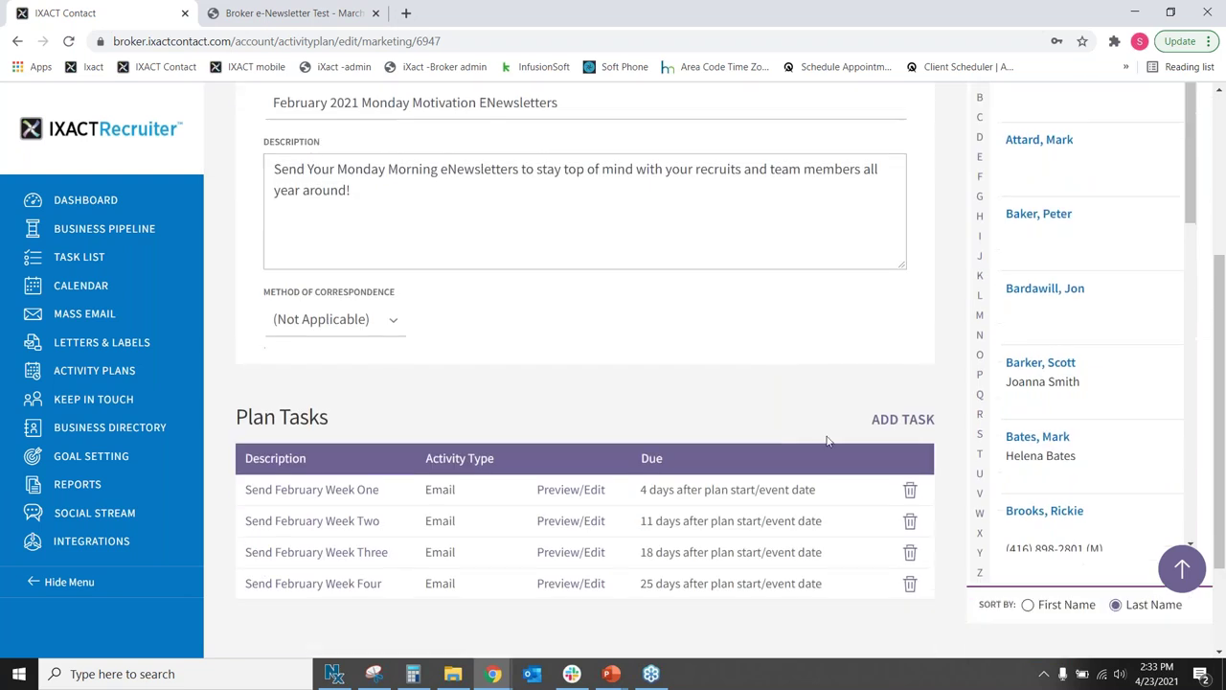
{"action": "scroll", "coordinate": [828, 440], "scroll_direction": "down", "scroll_amount": 1}
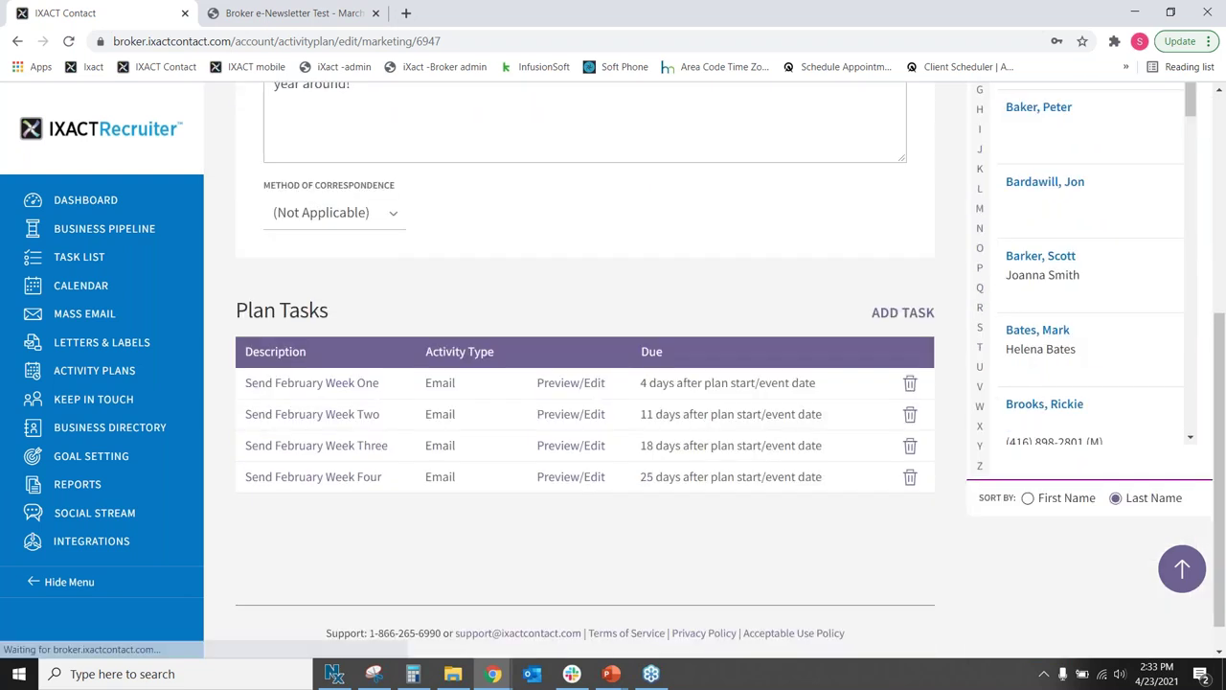
{"action": "left_click", "coordinate": [822, 476]}
{"action": "left_click", "coordinate": [908, 591]}
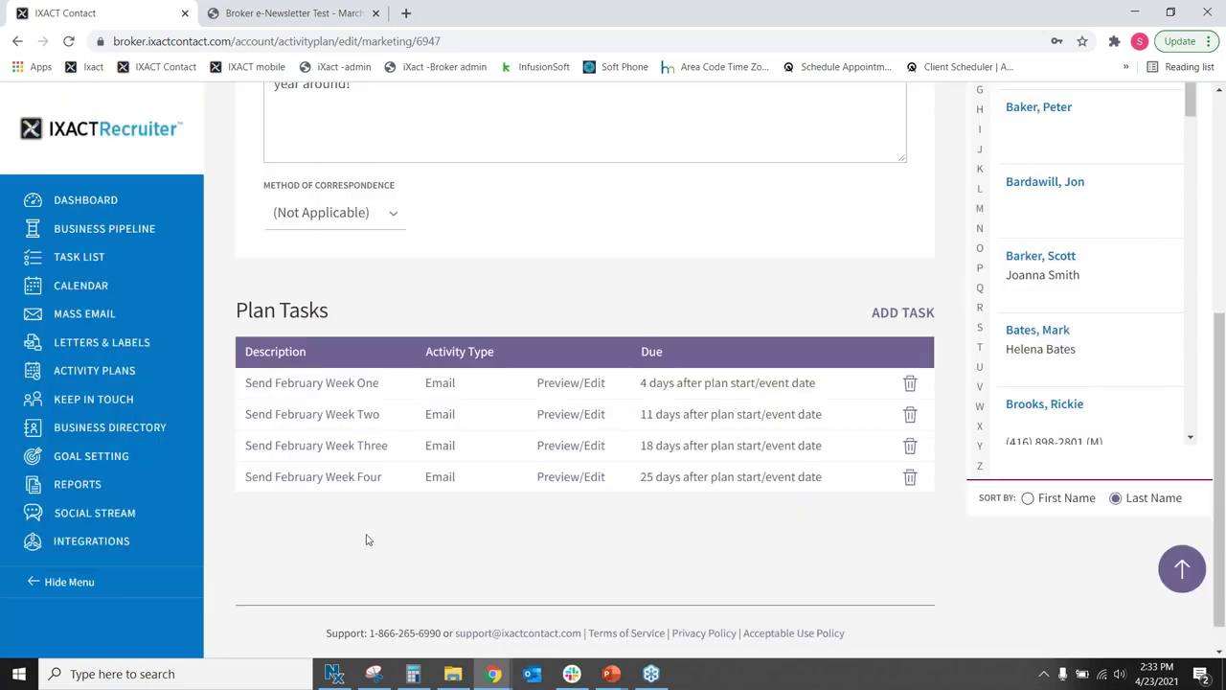
{"action": "scroll", "coordinate": [471, 472], "scroll_direction": "up", "scroll_amount": 1}
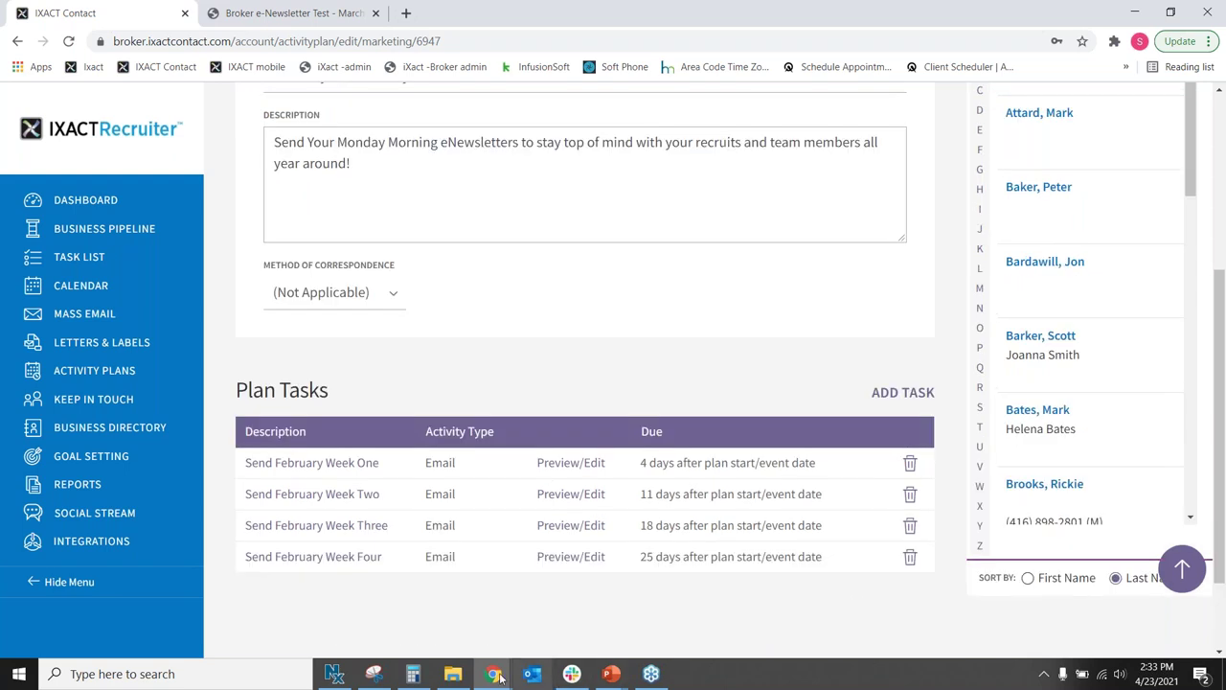
Switch to the other broker account's dashboard and open the plan tasks of its "April eNewsletters" activity plan
{"action": "mouse_move", "coordinate": [494, 676]}
{"action": "left_click", "coordinate": [441, 620]}
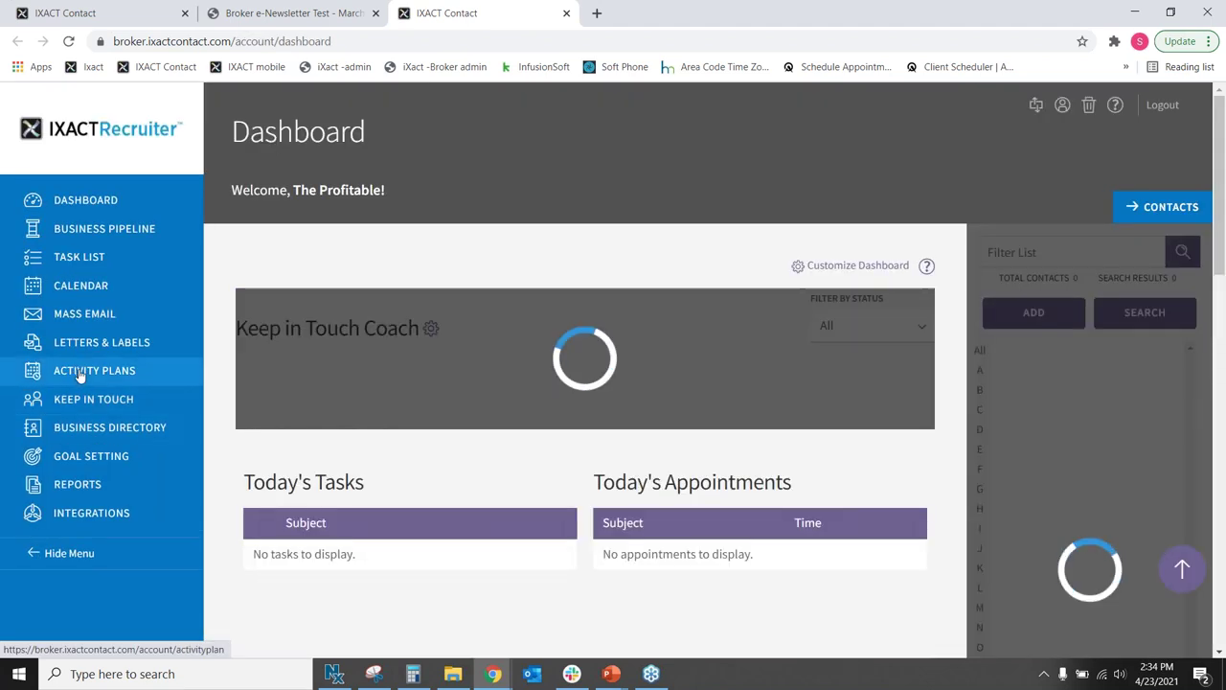
{"action": "left_click", "coordinate": [80, 374]}
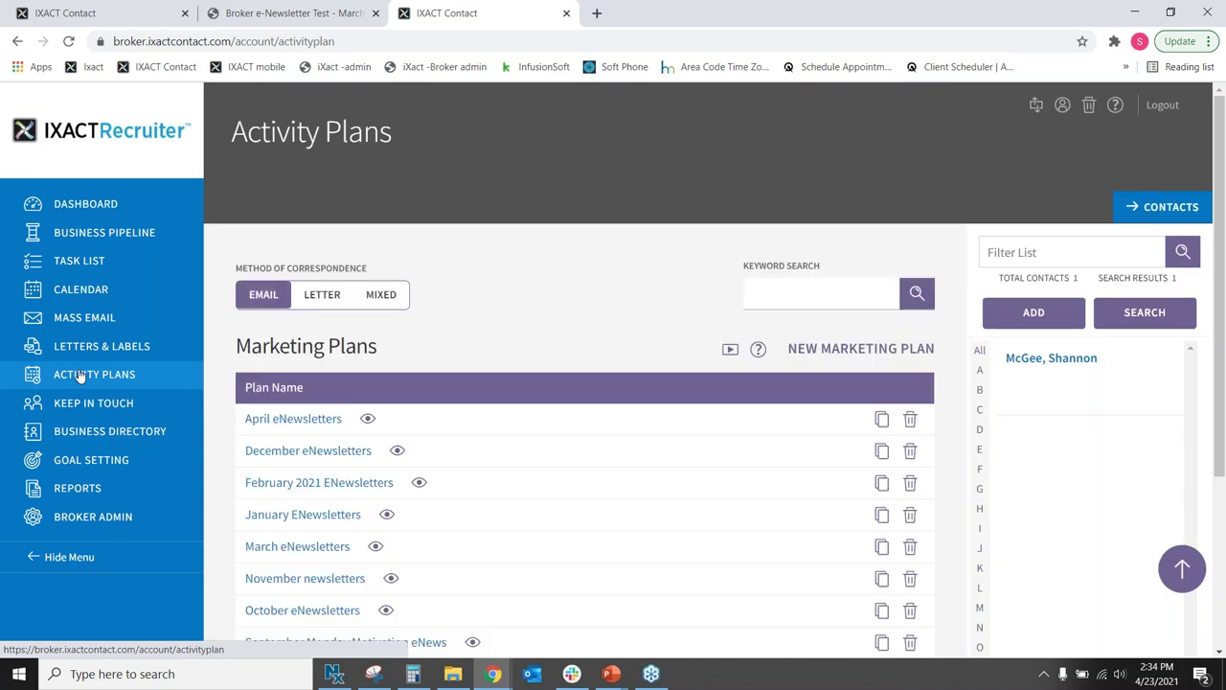
{"action": "scroll", "coordinate": [618, 326], "scroll_direction": "down", "scroll_amount": 1}
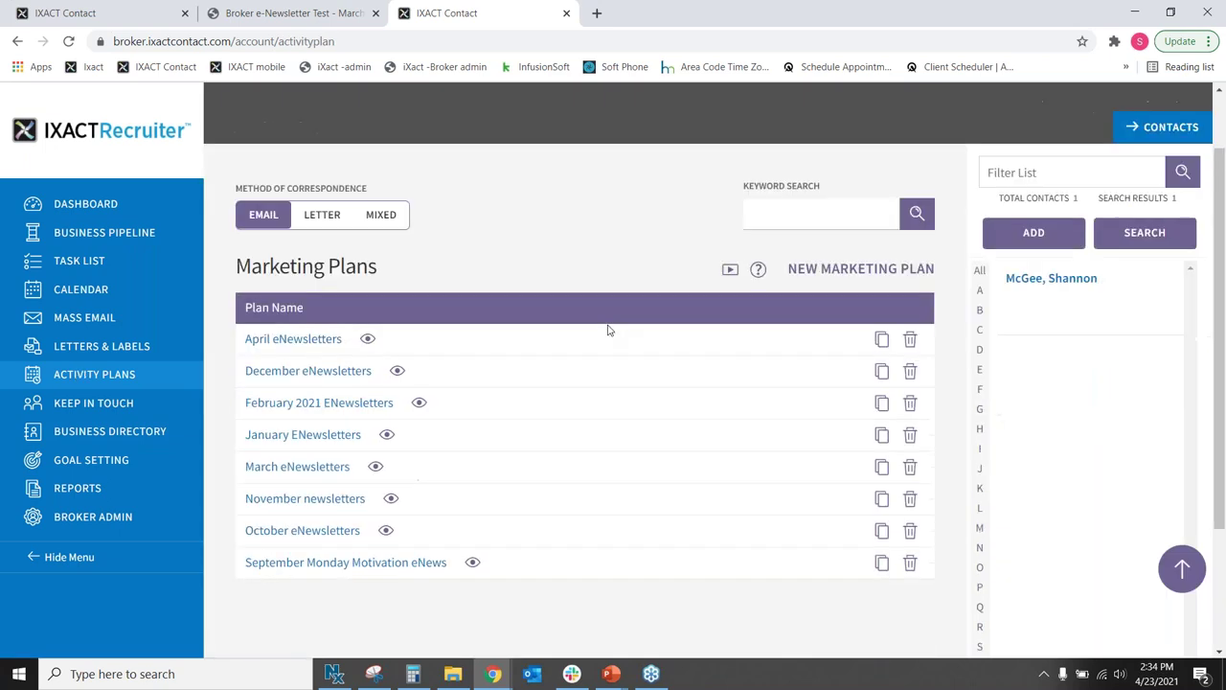
{"action": "left_click", "coordinate": [285, 342]}
{"action": "scroll", "coordinate": [725, 295], "scroll_direction": "down", "scroll_amount": 5}
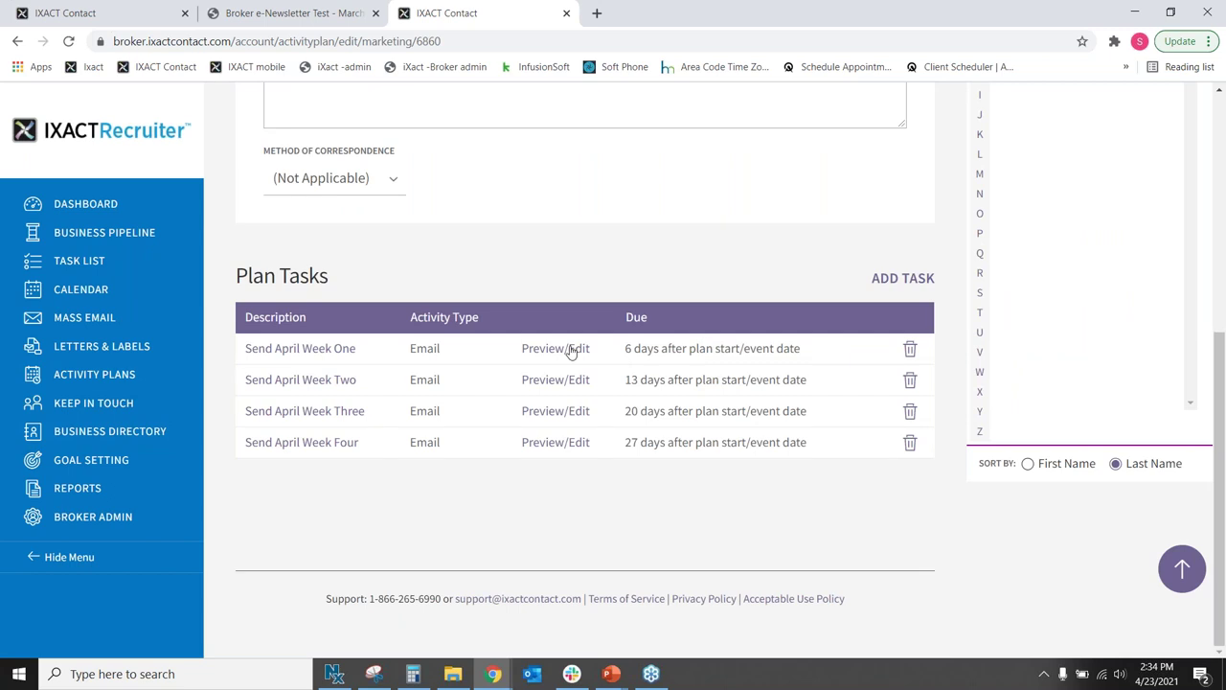
Open the email template of the "Send April Week One" task and enlarge its email content area
{"action": "left_click", "coordinate": [572, 352]}
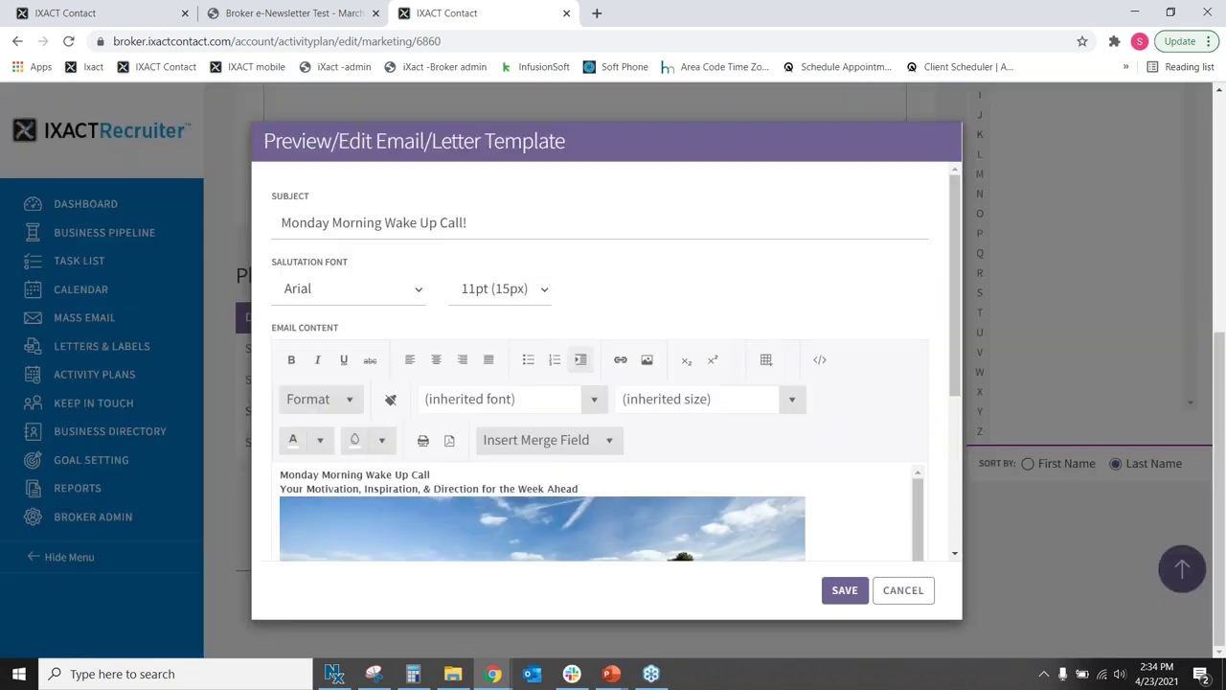
{"action": "scroll", "coordinate": [958, 374], "scroll_direction": "down", "scroll_amount": 3}
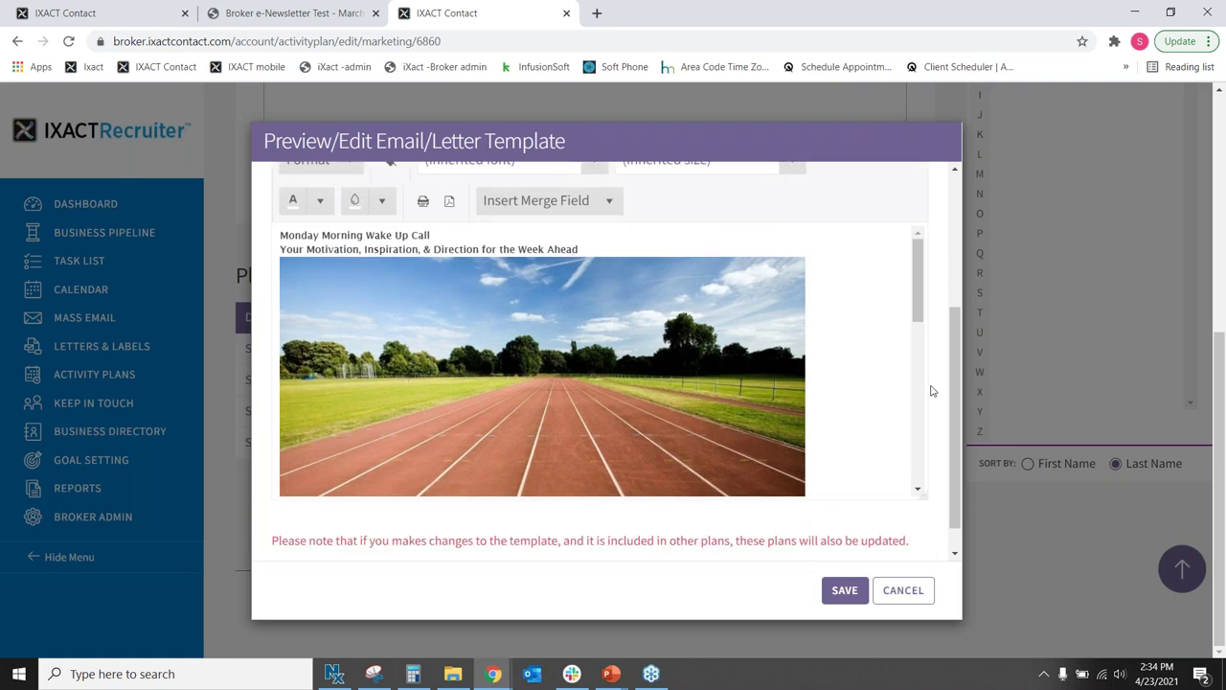
{"action": "left_click_drag", "start_coordinate": [922, 500], "coordinate": [925, 557]}
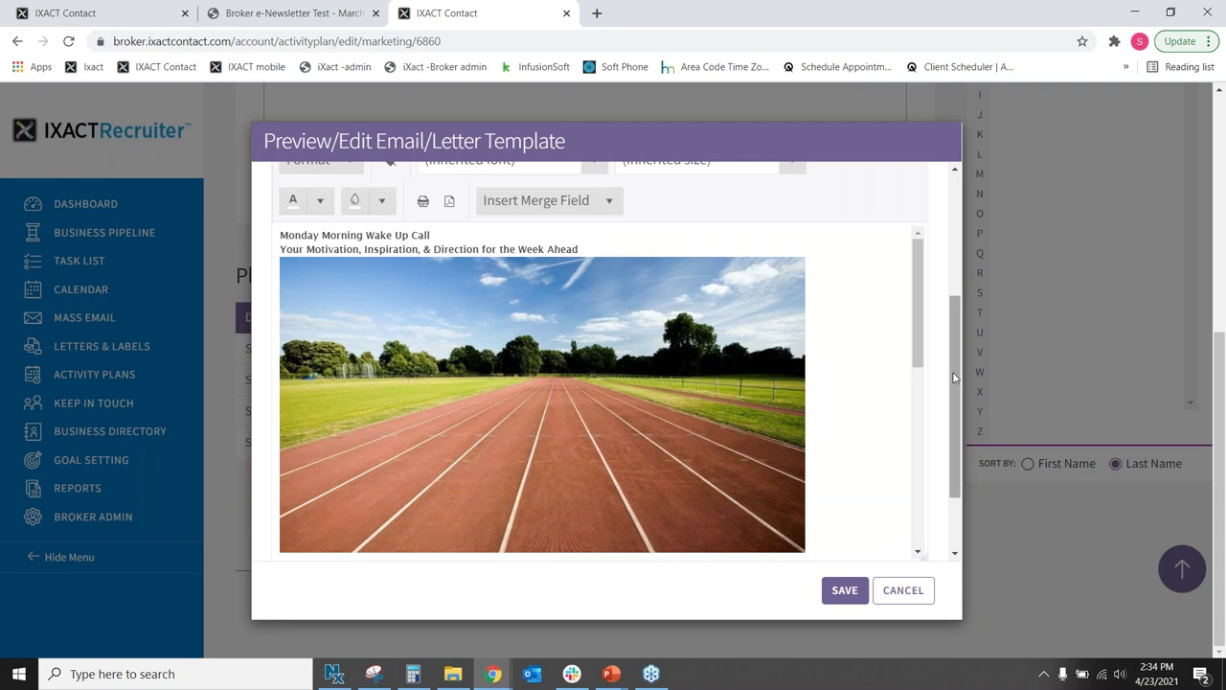
Read the Monday Morning Wake Up Call email through to the Words of Wisdom section and close it without saving
{"action": "scroll", "coordinate": [949, 359], "scroll_direction": "up", "scroll_amount": 1}
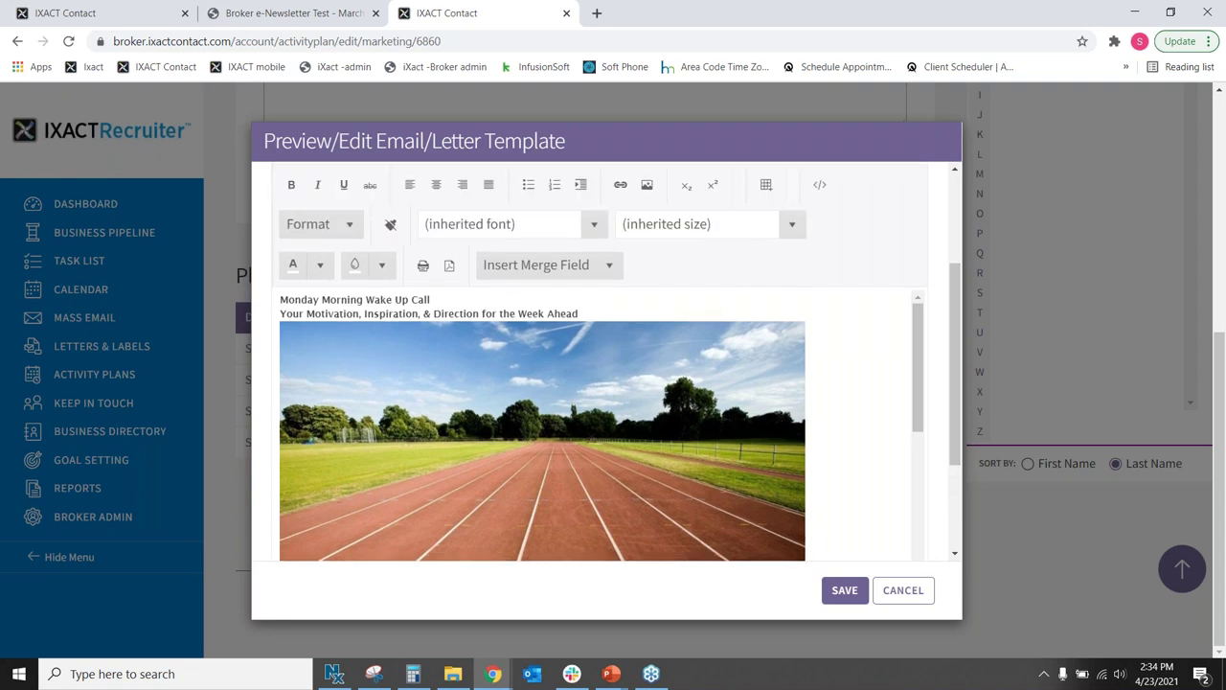
{"action": "scroll", "coordinate": [936, 290], "scroll_direction": "up", "scroll_amount": 2}
{"action": "scroll", "coordinate": [936, 290], "scroll_direction": "down", "scroll_amount": 4}
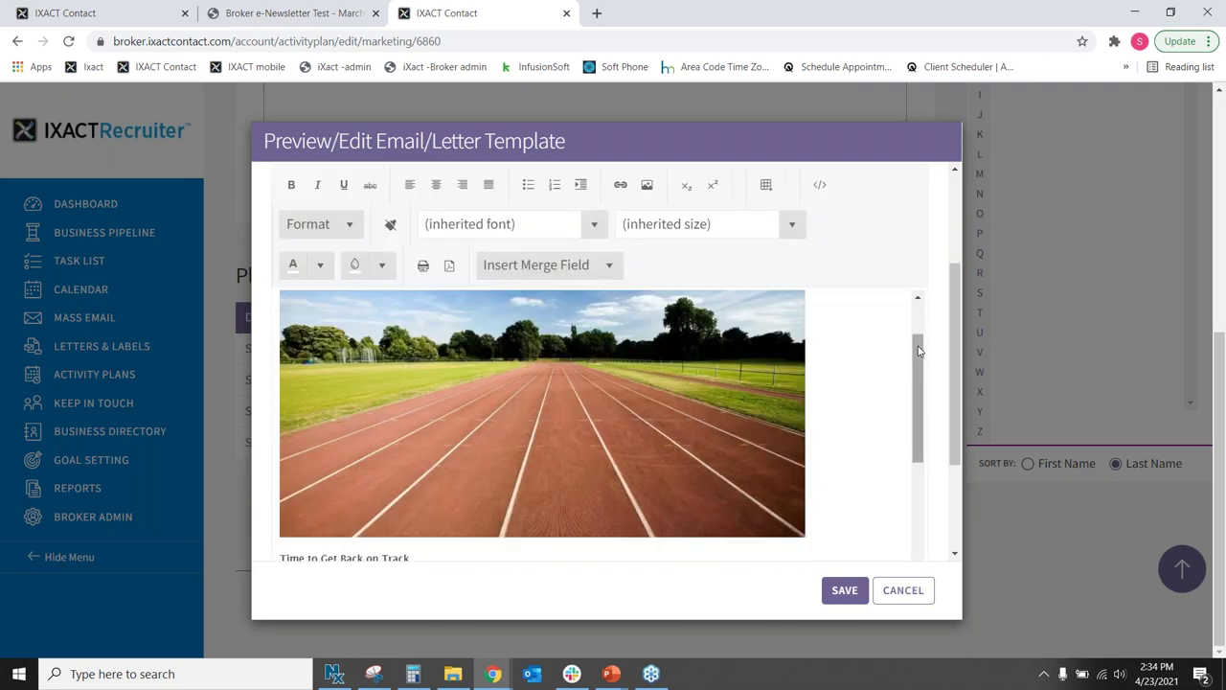
{"action": "scroll", "coordinate": [848, 375], "scroll_direction": "down", "scroll_amount": 5}
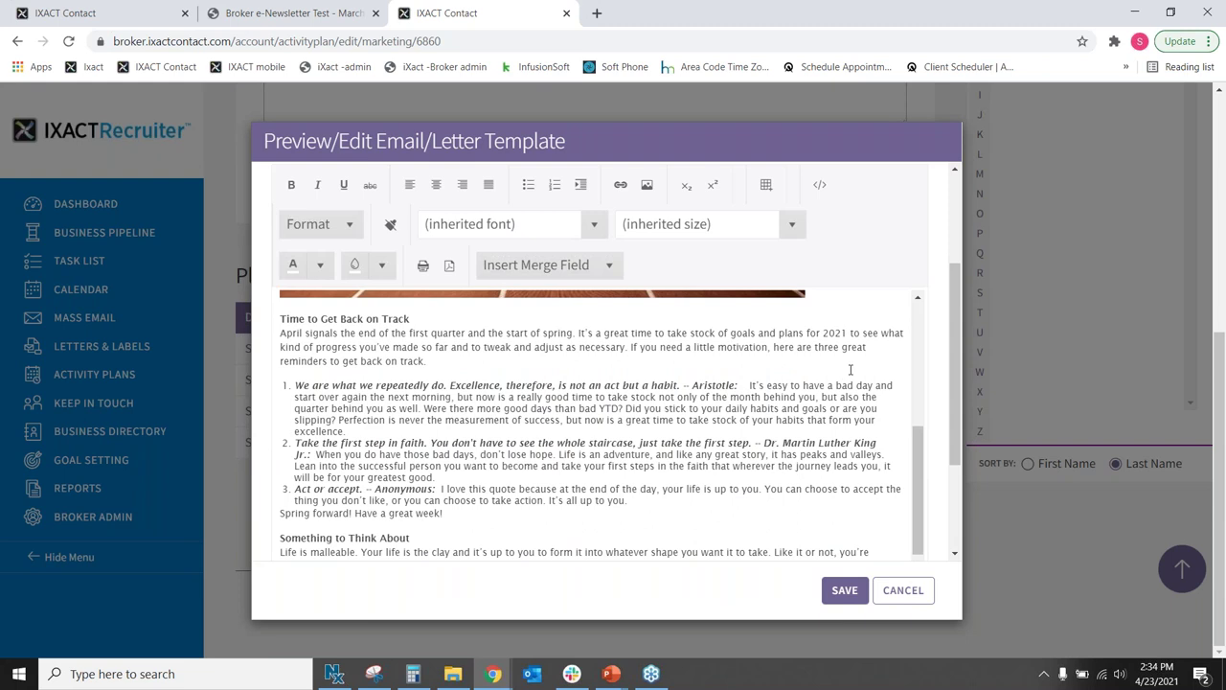
{"action": "scroll", "coordinate": [850, 370], "scroll_direction": "down", "scroll_amount": 2}
{"action": "scroll", "coordinate": [850, 370], "scroll_direction": "down", "scroll_amount": 2}
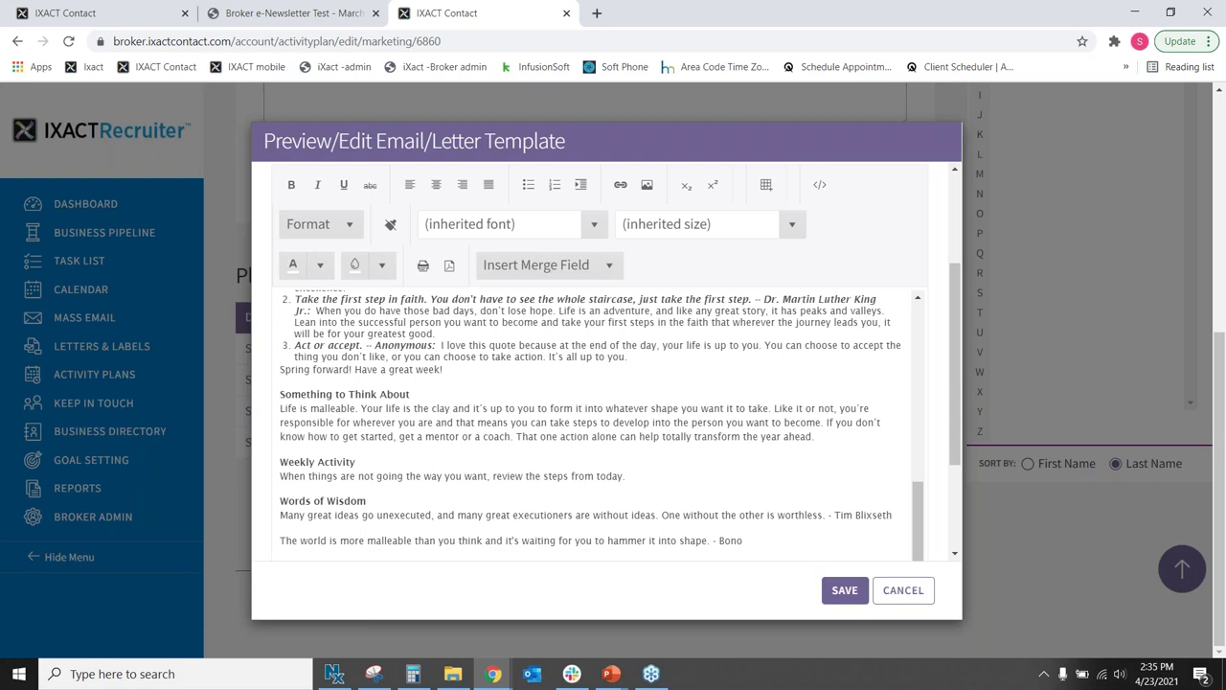
{"action": "scroll", "coordinate": [945, 499], "scroll_direction": "down", "scroll_amount": 2}
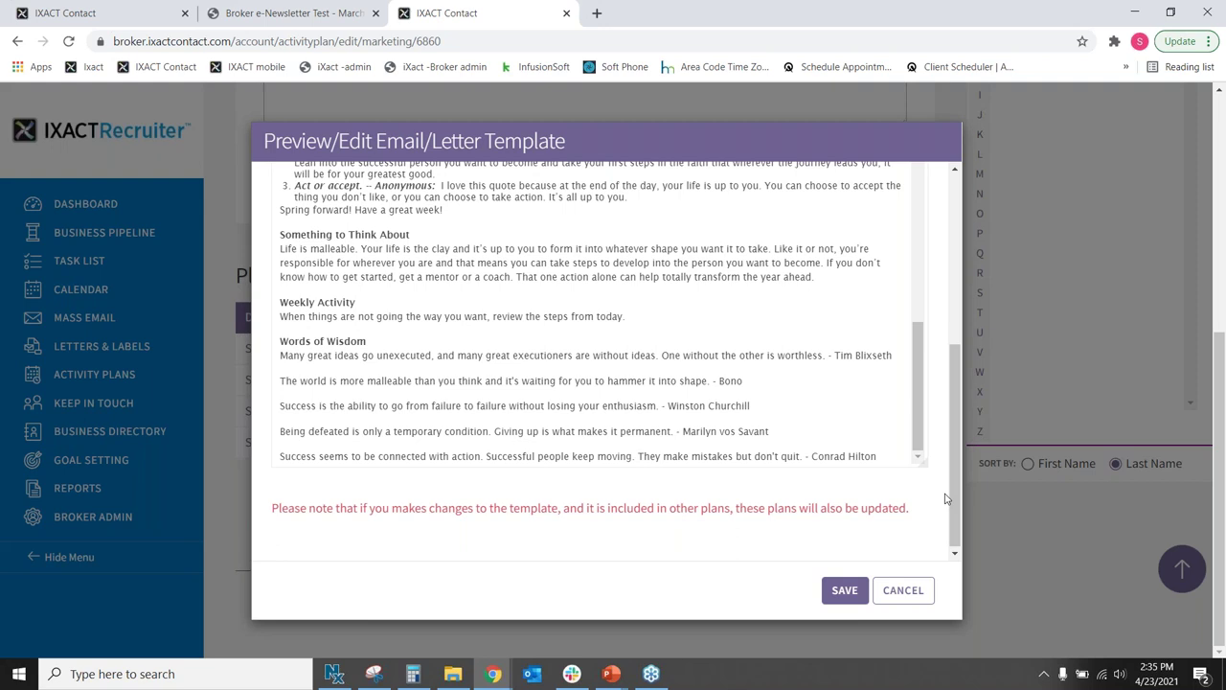
{"action": "left_click", "coordinate": [903, 591]}
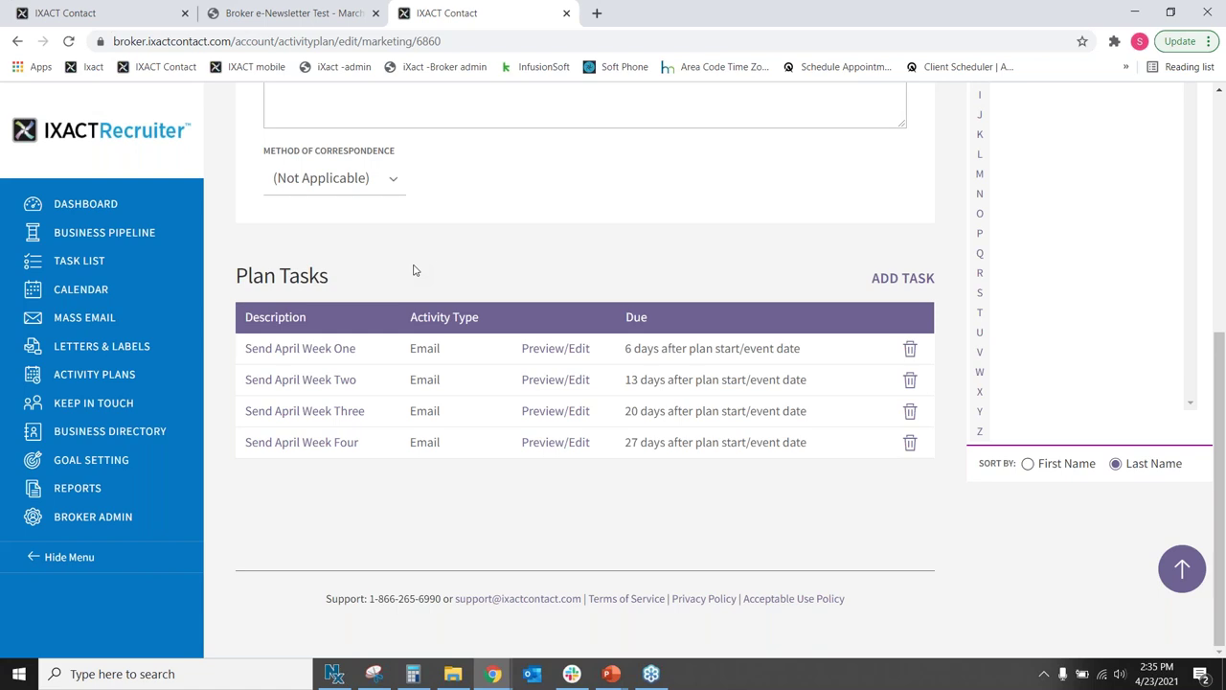
View the configured Keep In Touch events and return to the list of email marketing plans
{"action": "left_click", "coordinate": [120, 409]}
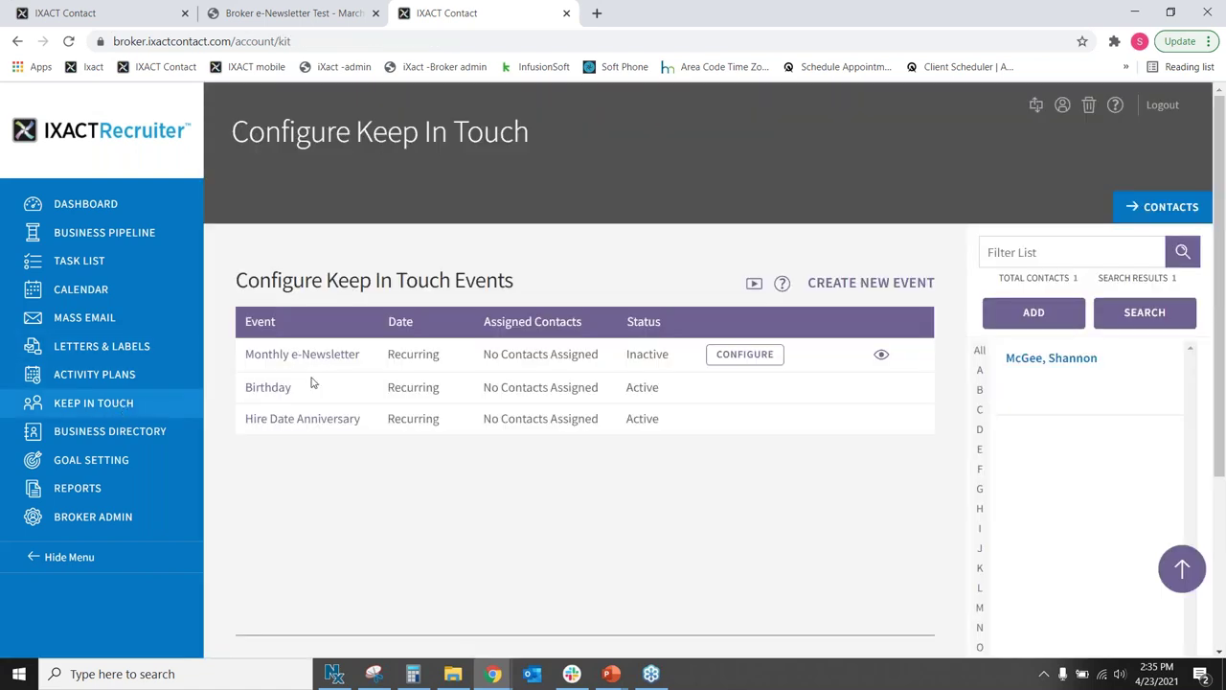
{"action": "left_click", "coordinate": [84, 376]}
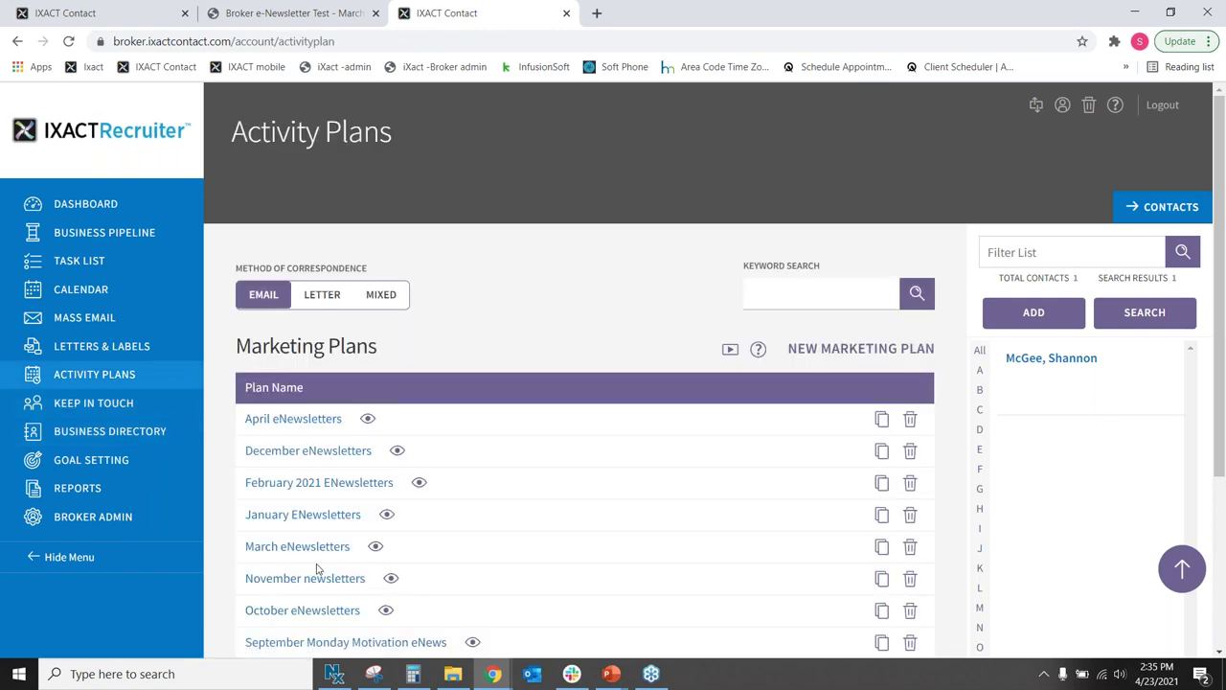
{"action": "mouse_move", "coordinate": [333, 674]}
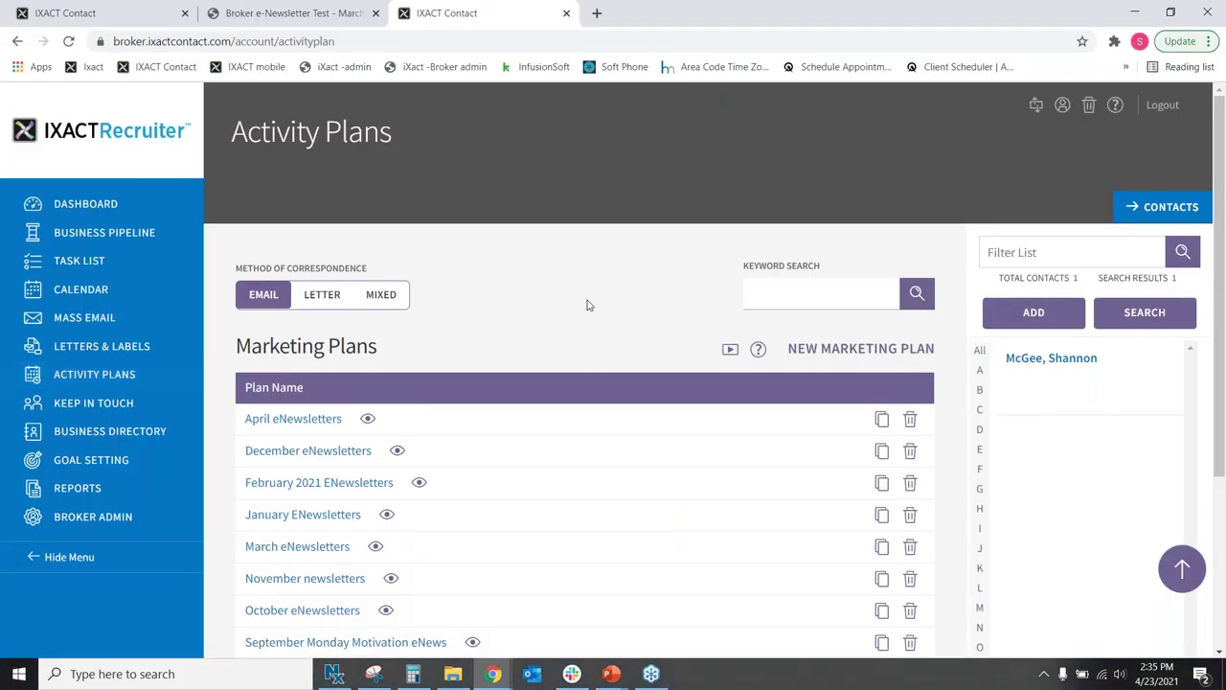
{"action": "scroll", "coordinate": [587, 305], "scroll_direction": "down", "scroll_amount": 1}
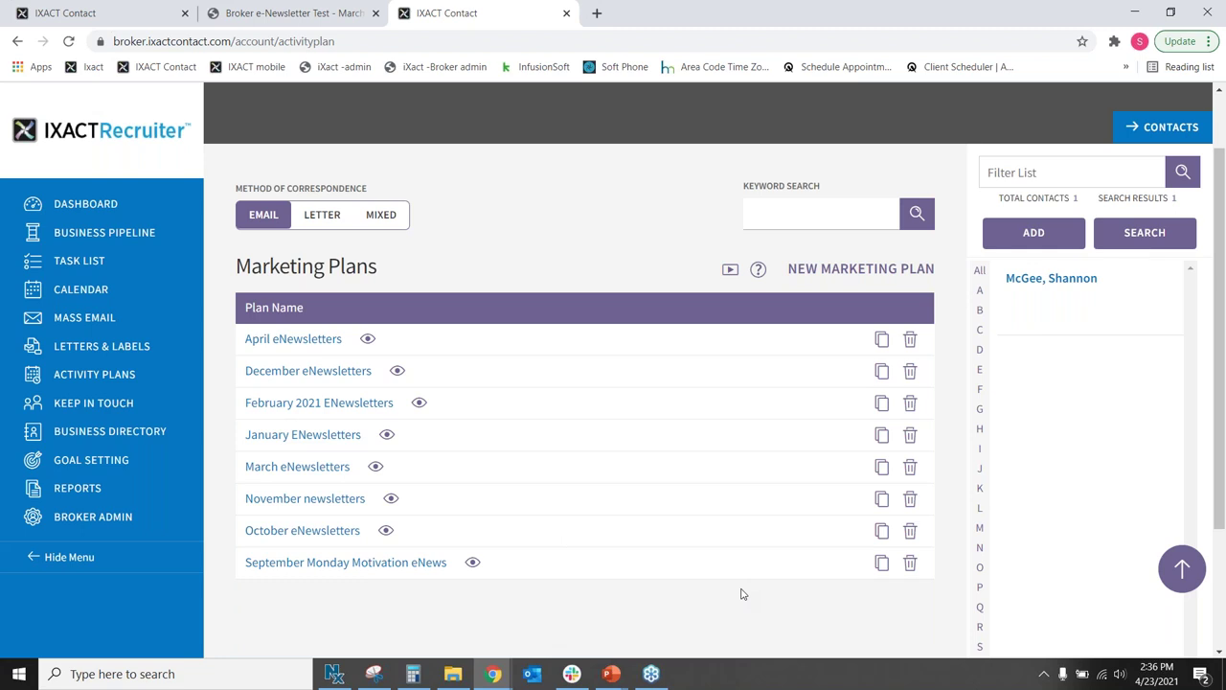
Switch back to the first account's browser tab and return from the February plan to its activity plans
{"action": "left_click", "coordinate": [656, 414]}
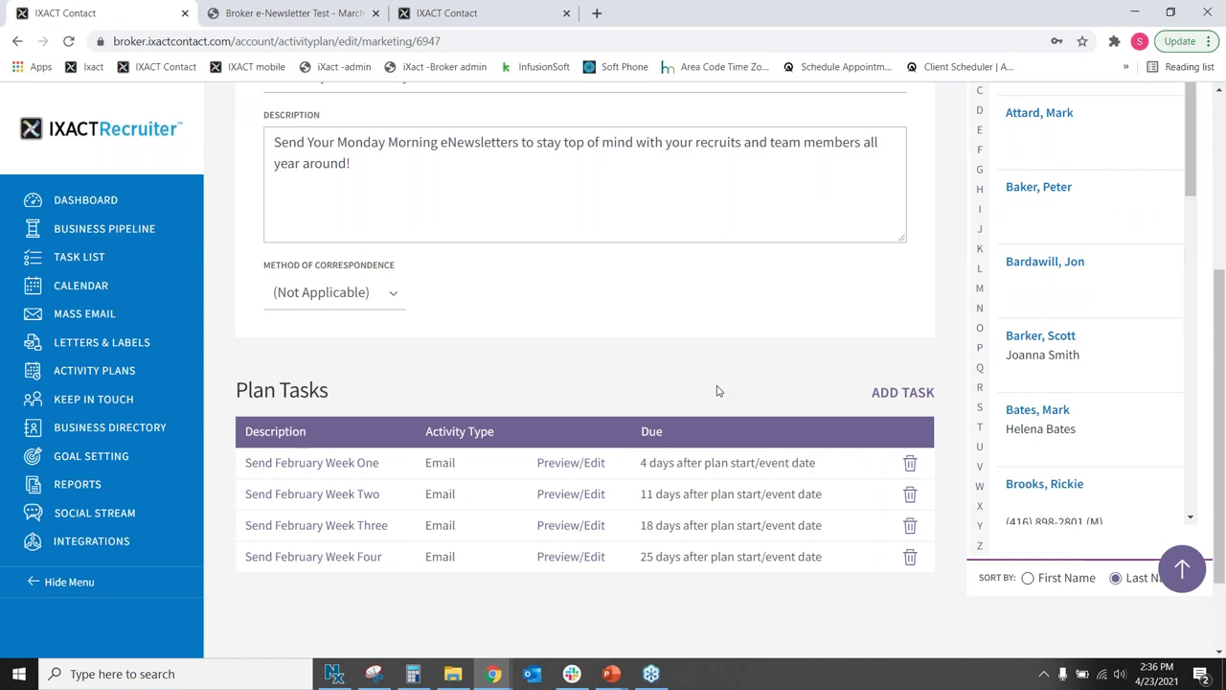
{"action": "scroll", "coordinate": [785, 287], "scroll_direction": "up", "scroll_amount": 3}
{"action": "left_click", "coordinate": [849, 271]}
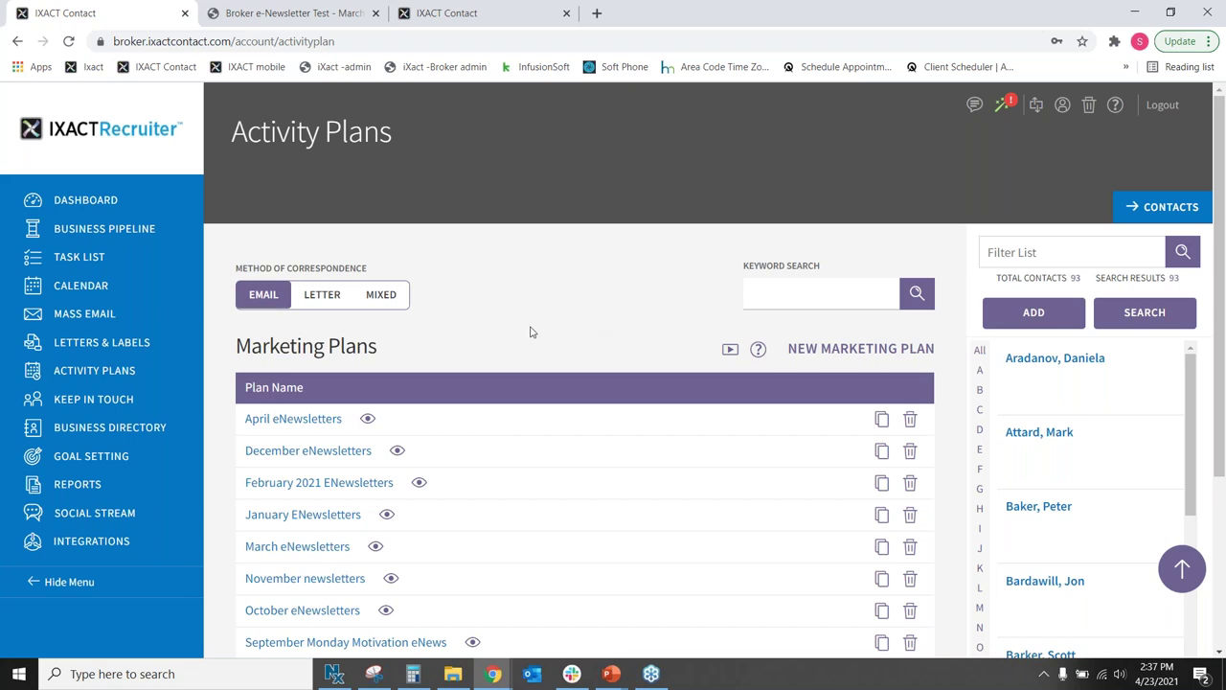
Log out of the account, log back in with the prefilled credentials and open the advanced contact search
{"action": "left_click", "coordinate": [1161, 105]}
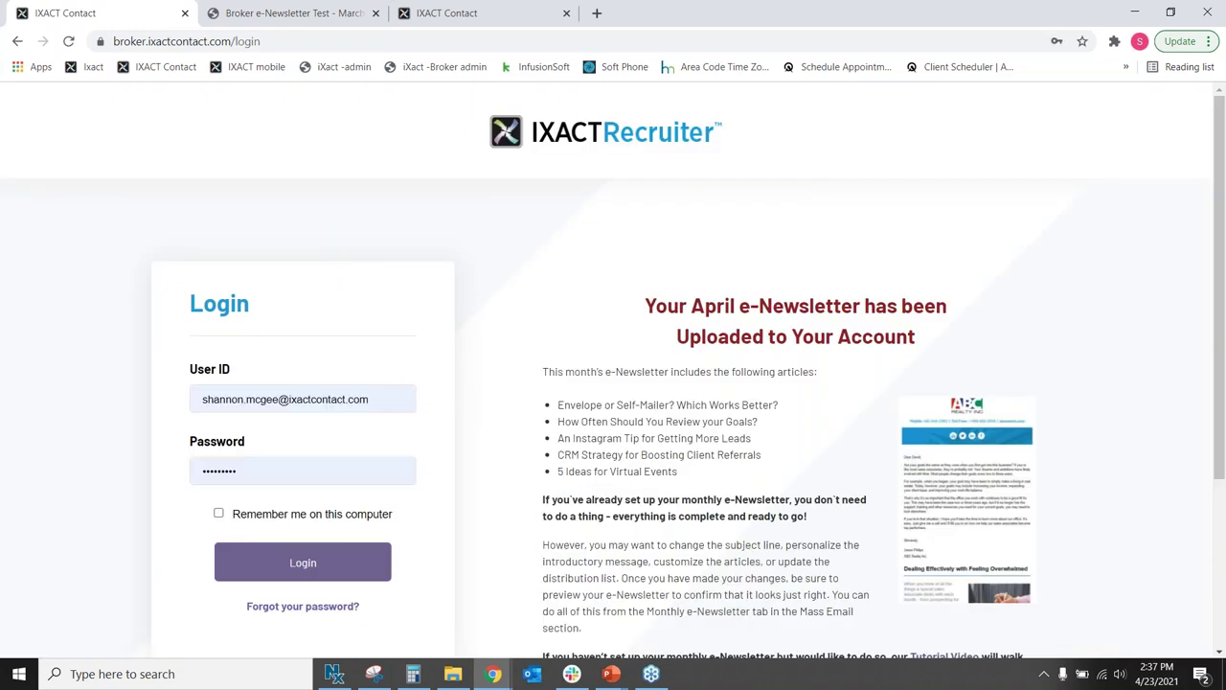
{"action": "left_click", "coordinate": [277, 560]}
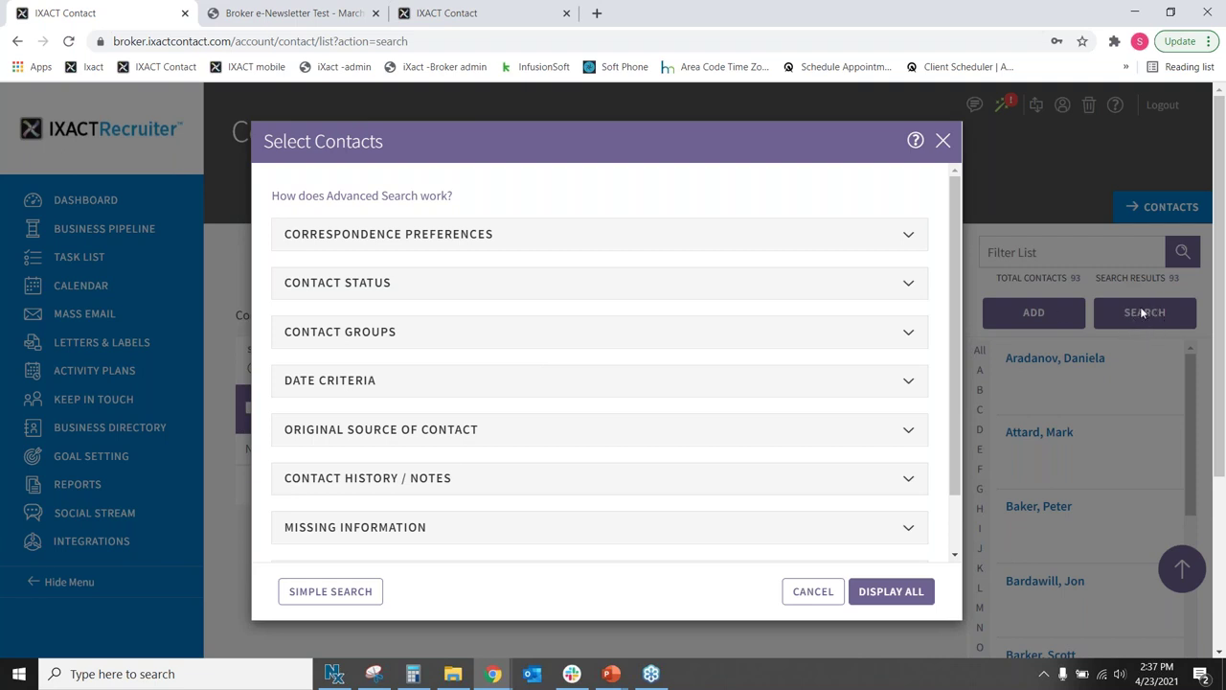
Expand the Contact Status and Contact Groups criteria in the contact search and examine the available filter options
{"action": "left_click", "coordinate": [374, 288]}
{"action": "scroll", "coordinate": [462, 334], "scroll_direction": "down", "scroll_amount": 1}
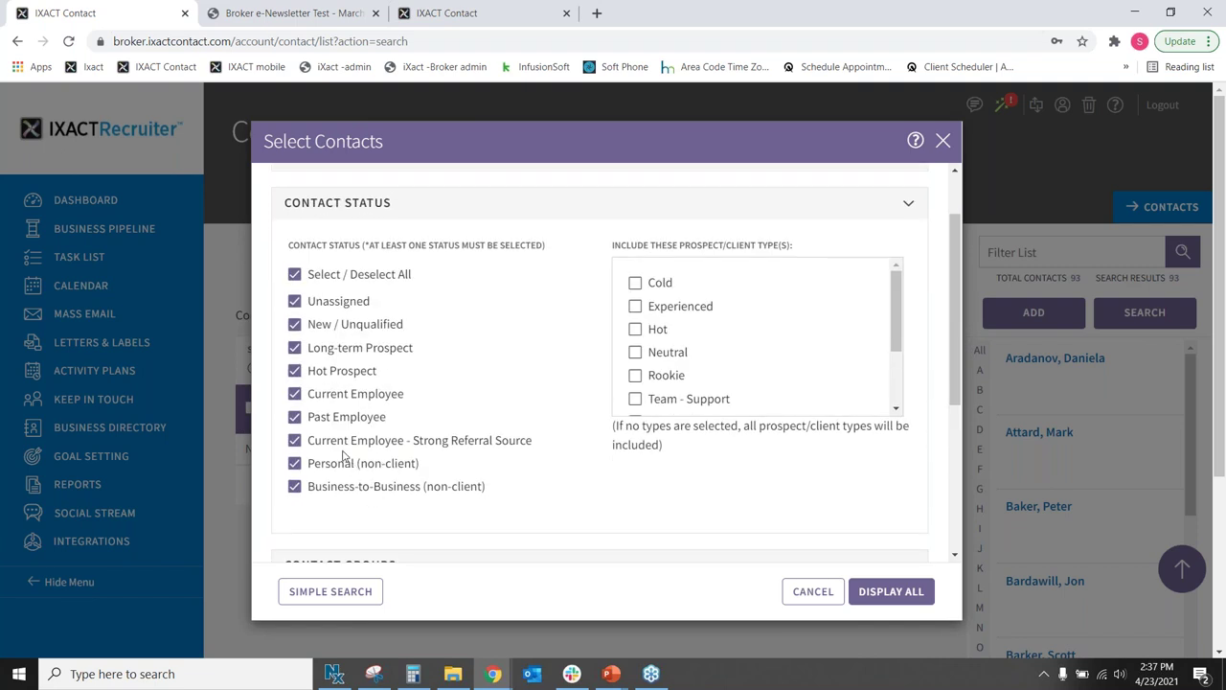
{"action": "scroll", "coordinate": [511, 378], "scroll_direction": "down", "scroll_amount": 3}
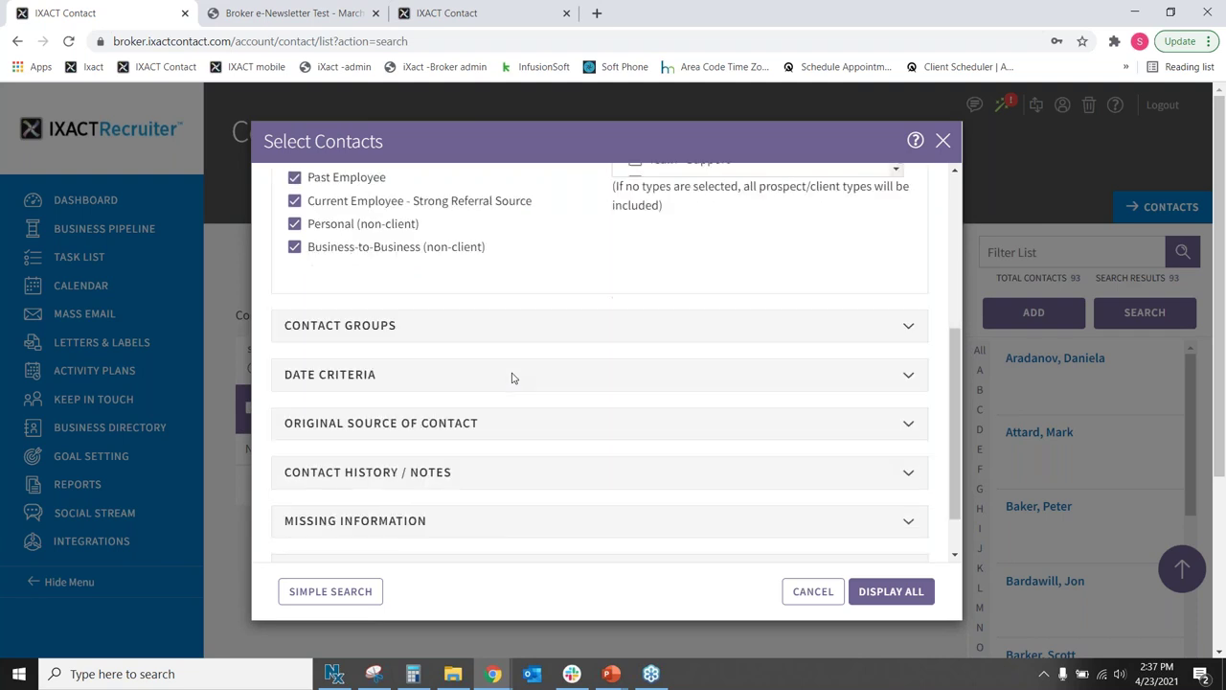
{"action": "left_click", "coordinate": [366, 328]}
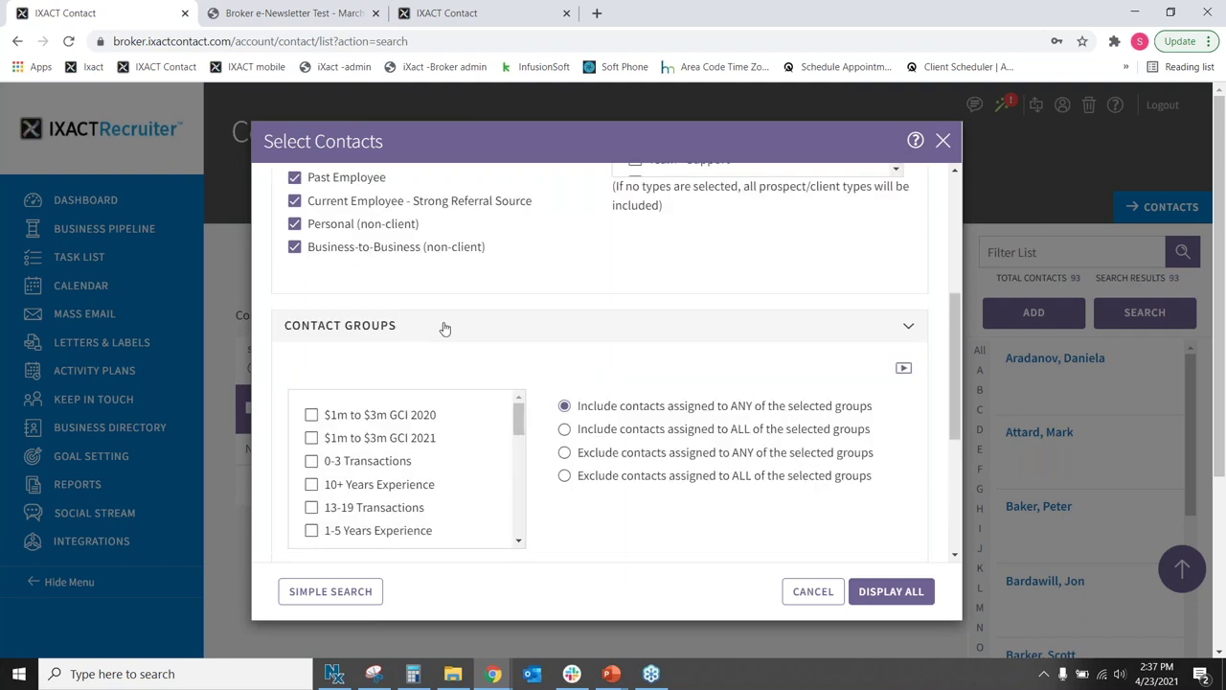
{"action": "scroll", "coordinate": [443, 325], "scroll_direction": "down", "scroll_amount": 1}
{"action": "scroll", "coordinate": [430, 407], "scroll_direction": "down", "scroll_amount": 2}
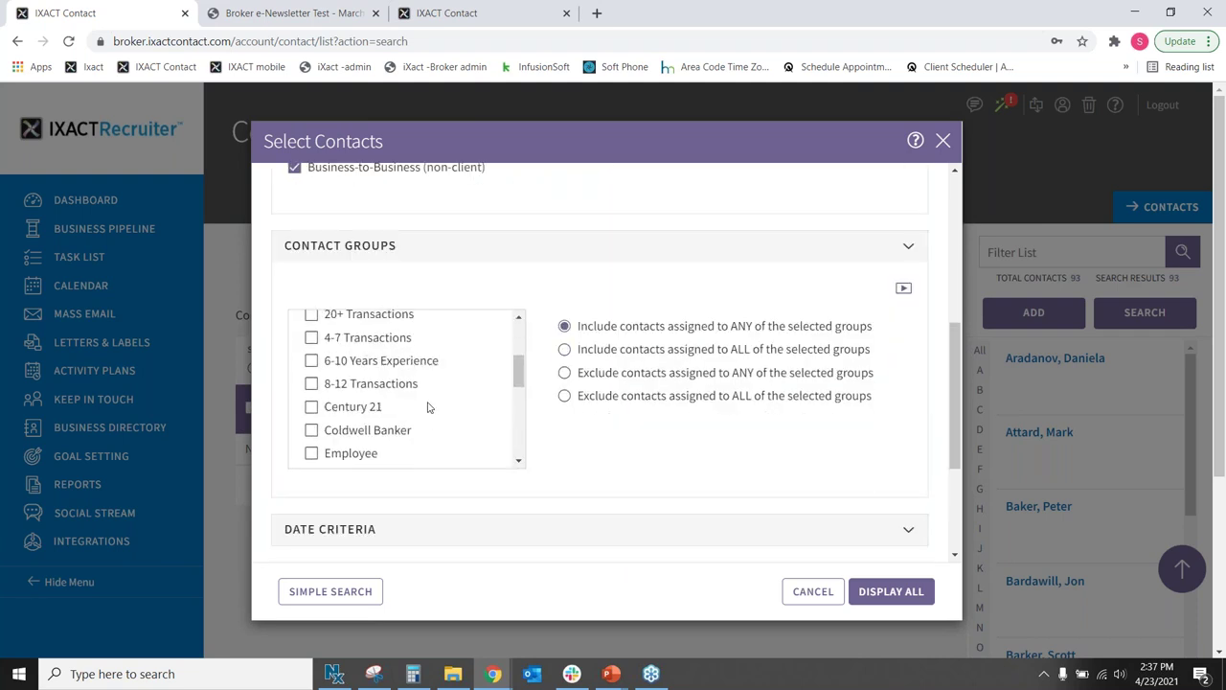
{"action": "scroll", "coordinate": [427, 406], "scroll_direction": "down", "scroll_amount": 3}
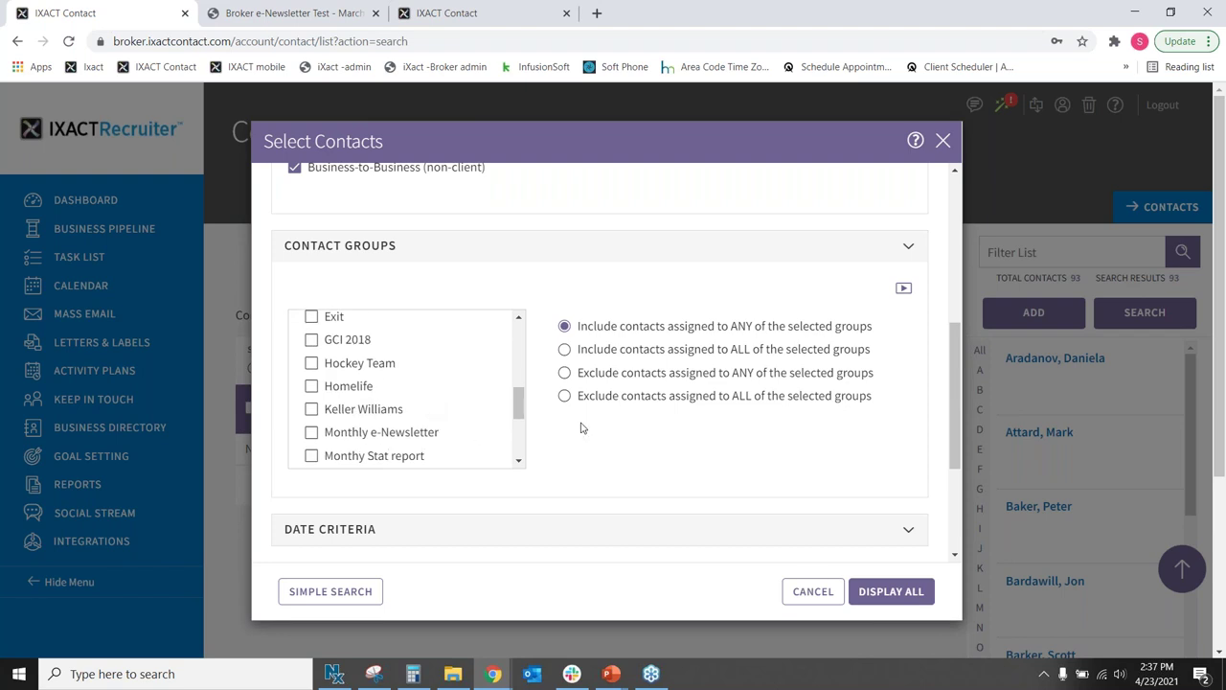
{"action": "scroll", "coordinate": [580, 427], "scroll_direction": "down", "scroll_amount": 2}
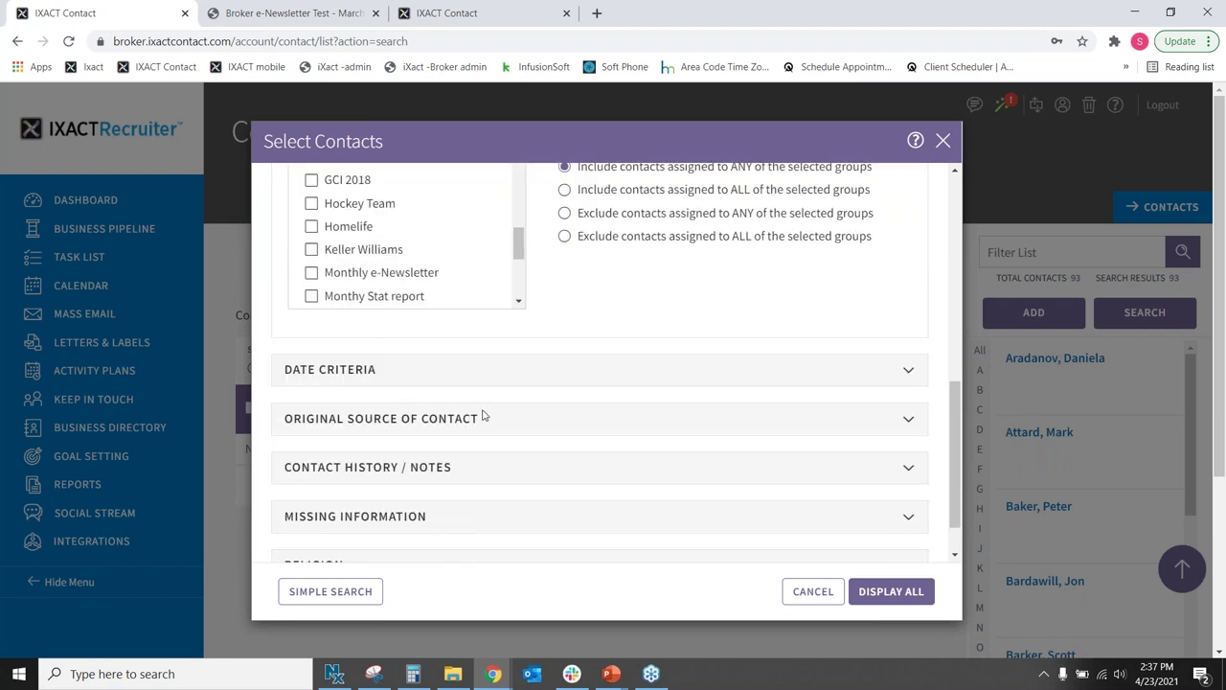
Display all contacts in the search and load them into the contact list
{"action": "left_click", "coordinate": [891, 591]}
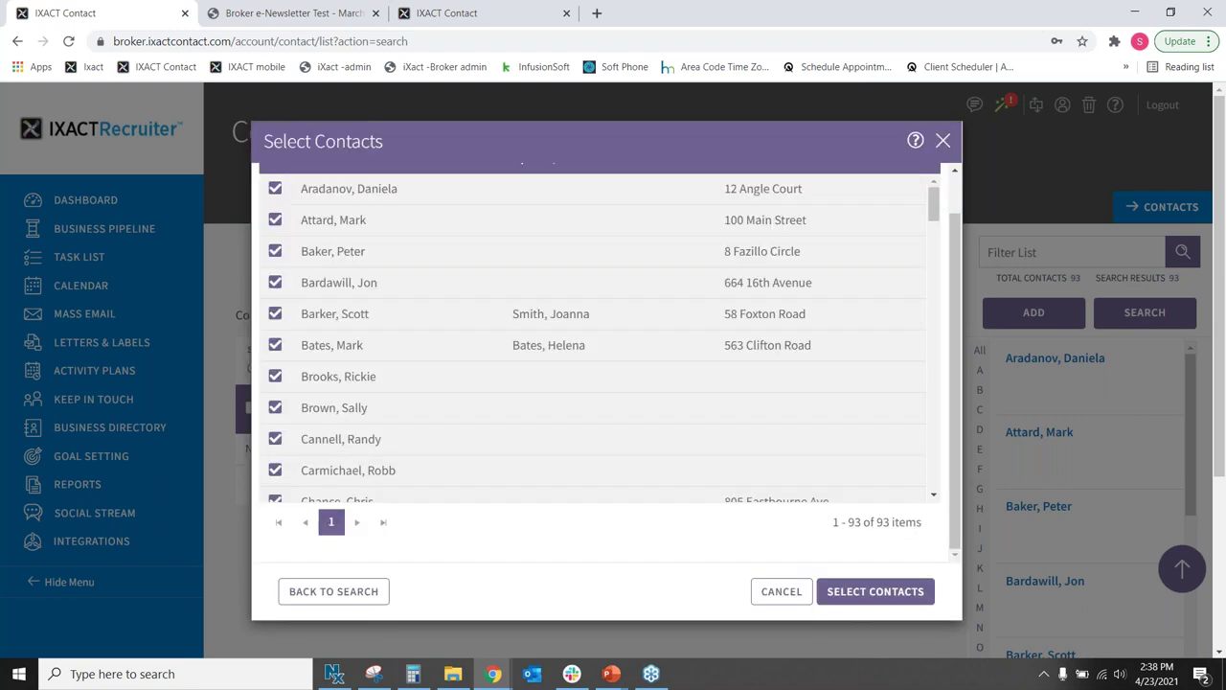
{"action": "left_click", "coordinate": [871, 592]}
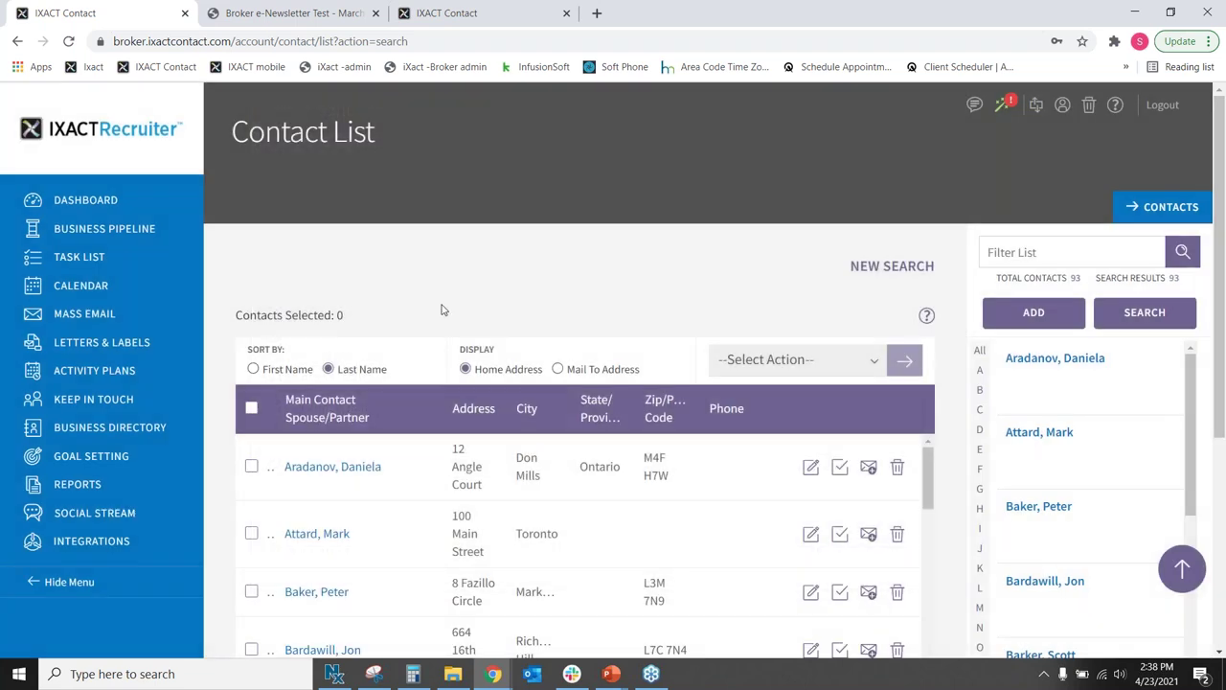
Select every contact in the contact list and set the action to Mass Assign Activity Plan
{"action": "scroll", "coordinate": [443, 309], "scroll_direction": "down", "scroll_amount": 2}
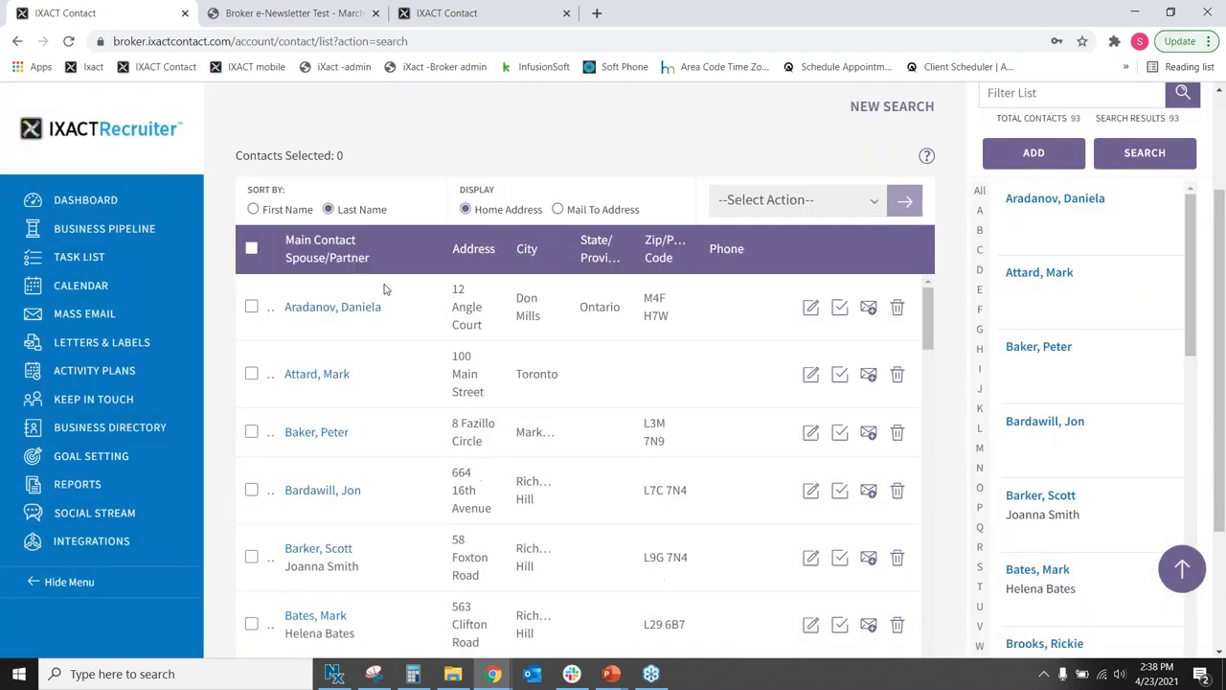
{"action": "left_click", "coordinate": [252, 249]}
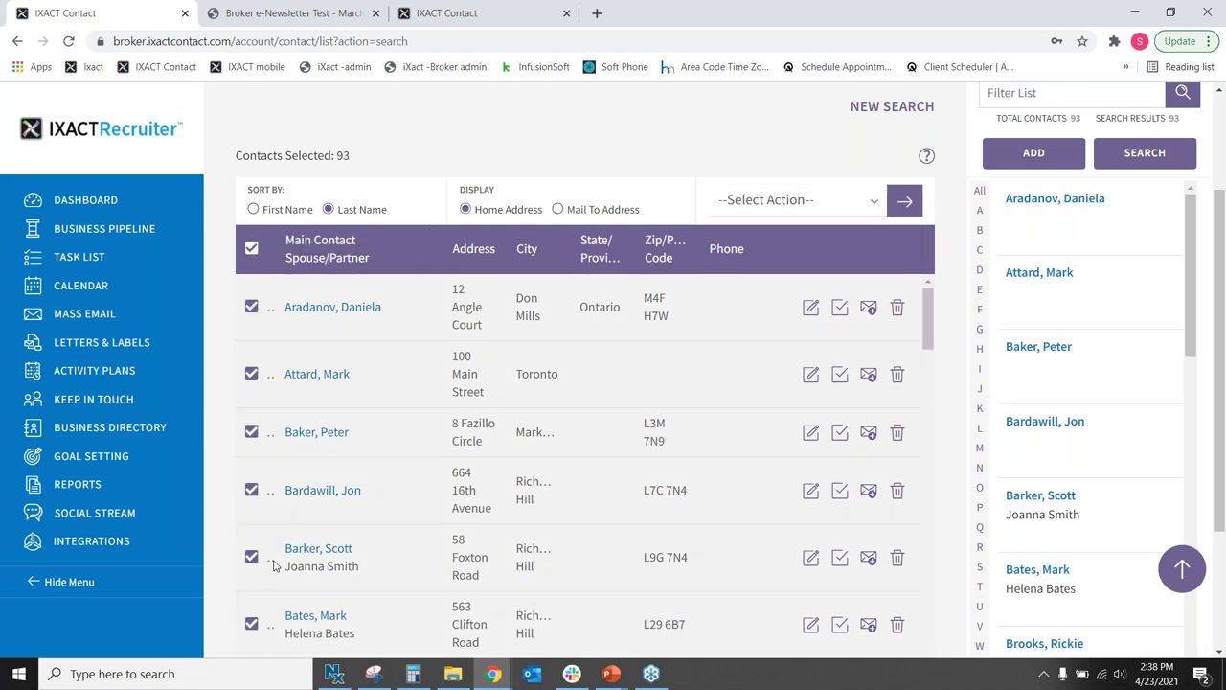
{"action": "left_click", "coordinate": [788, 199]}
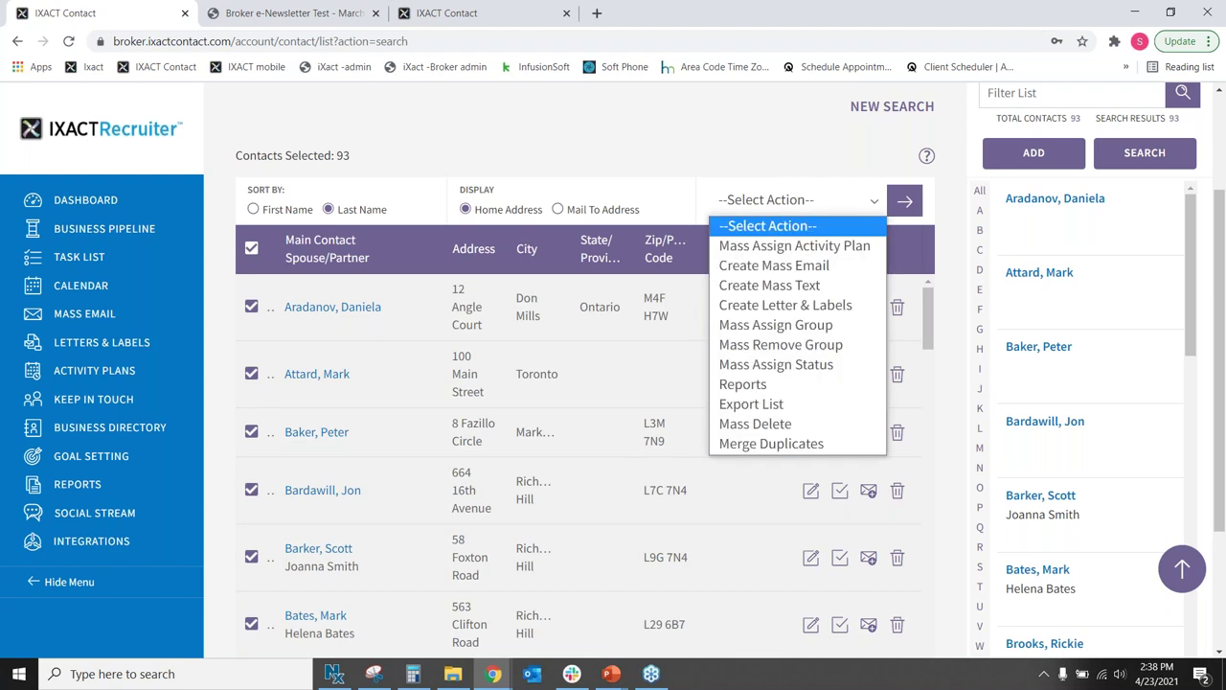
{"action": "left_click", "coordinate": [808, 247]}
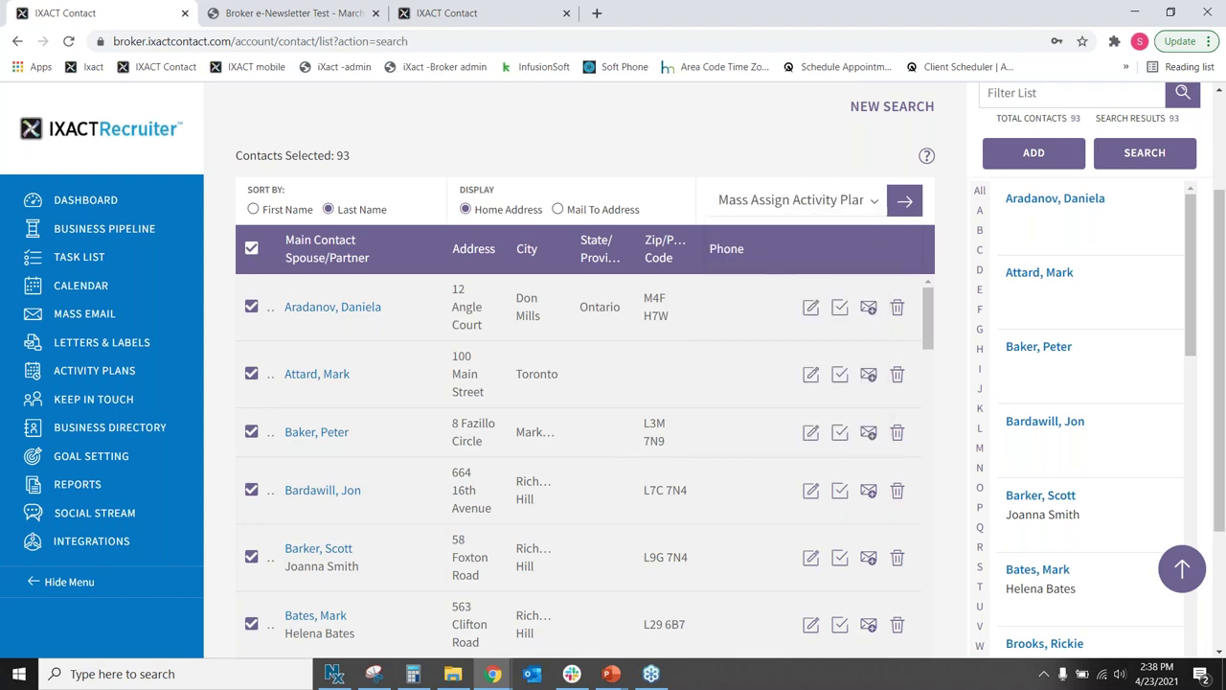
Start the mass assignment, choose the April 2021 Monday Motivation eNewsletters plan and continue to its plan tasks
{"action": "left_click", "coordinate": [904, 200]}
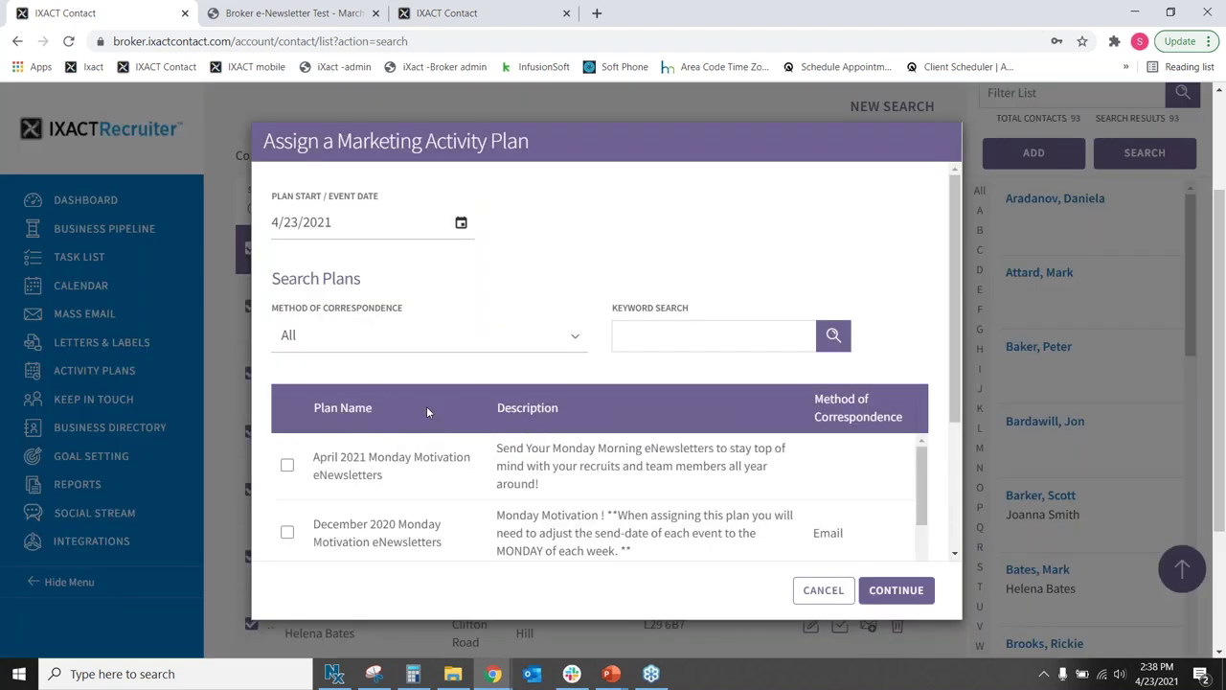
{"action": "scroll", "coordinate": [427, 406], "scroll_direction": "down", "scroll_amount": 1}
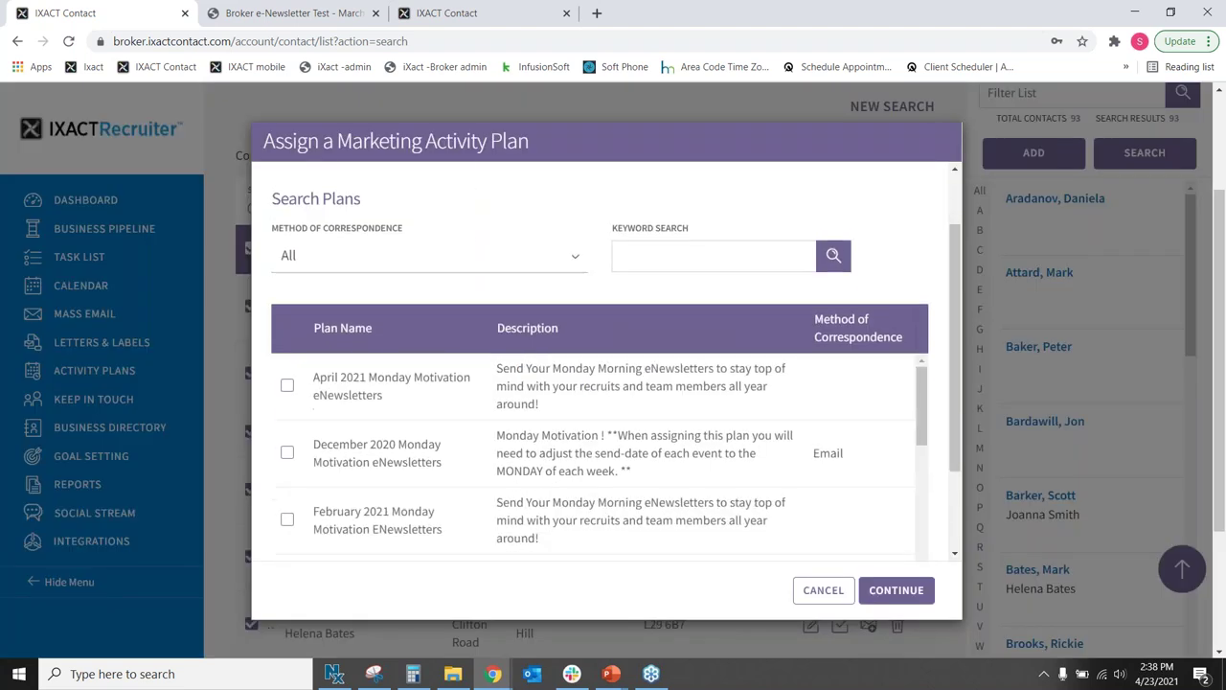
{"action": "left_click", "coordinate": [287, 387]}
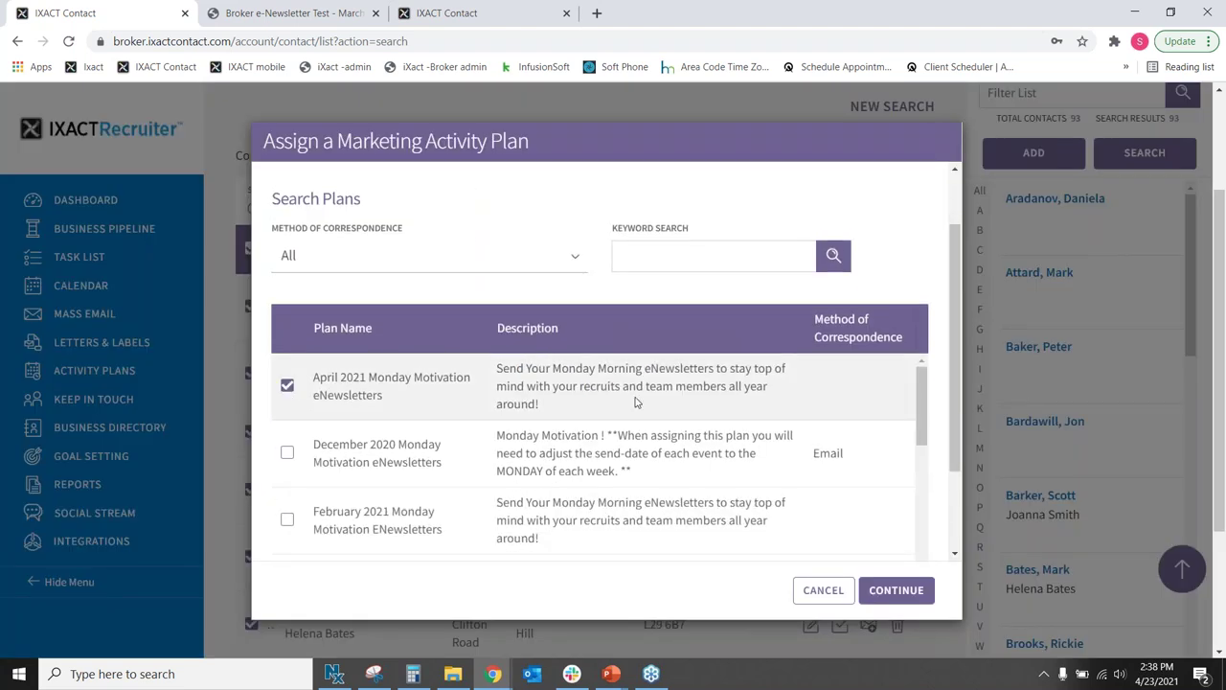
{"action": "left_click", "coordinate": [884, 590]}
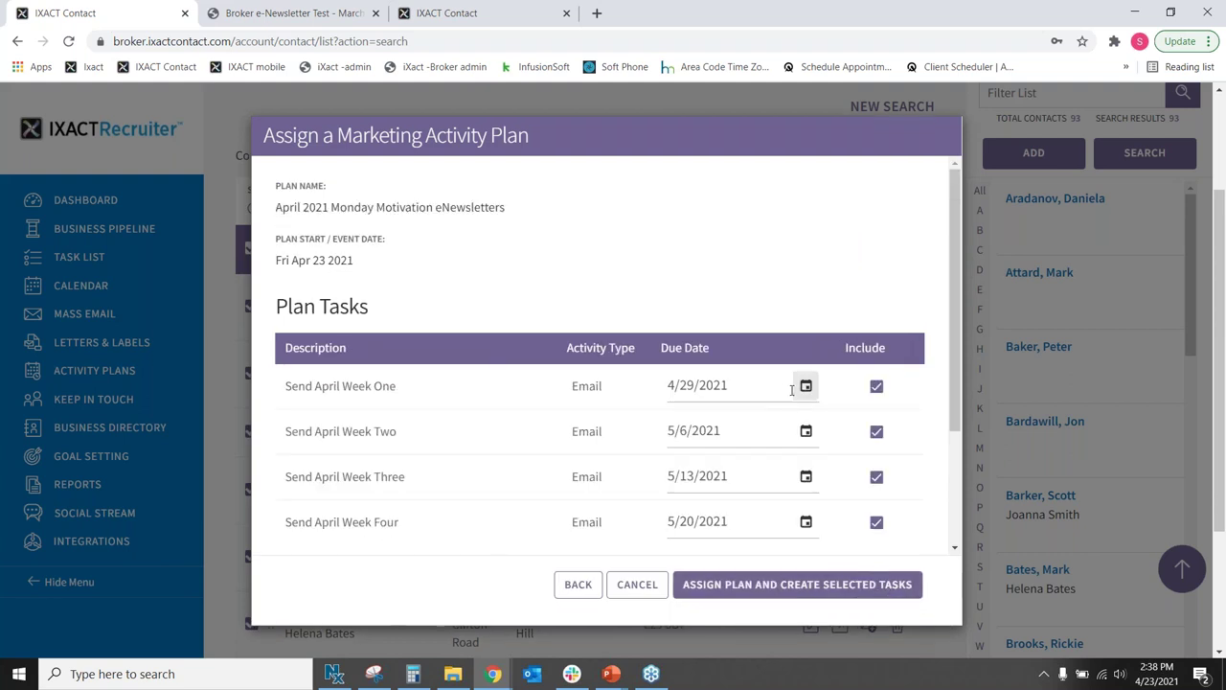
Set the due date of the Send April Week One task to 4/26/2021, and change it to 4/5/2021
{"action": "left_click", "coordinate": [805, 388]}
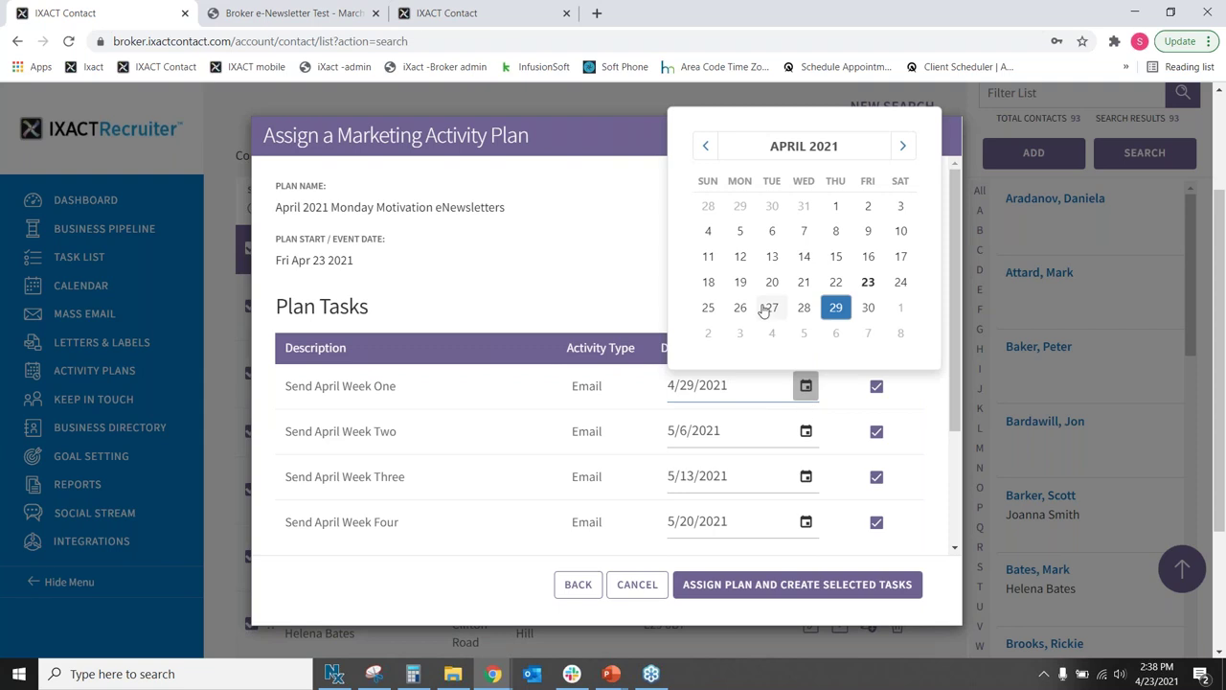
{"action": "left_click", "coordinate": [735, 313]}
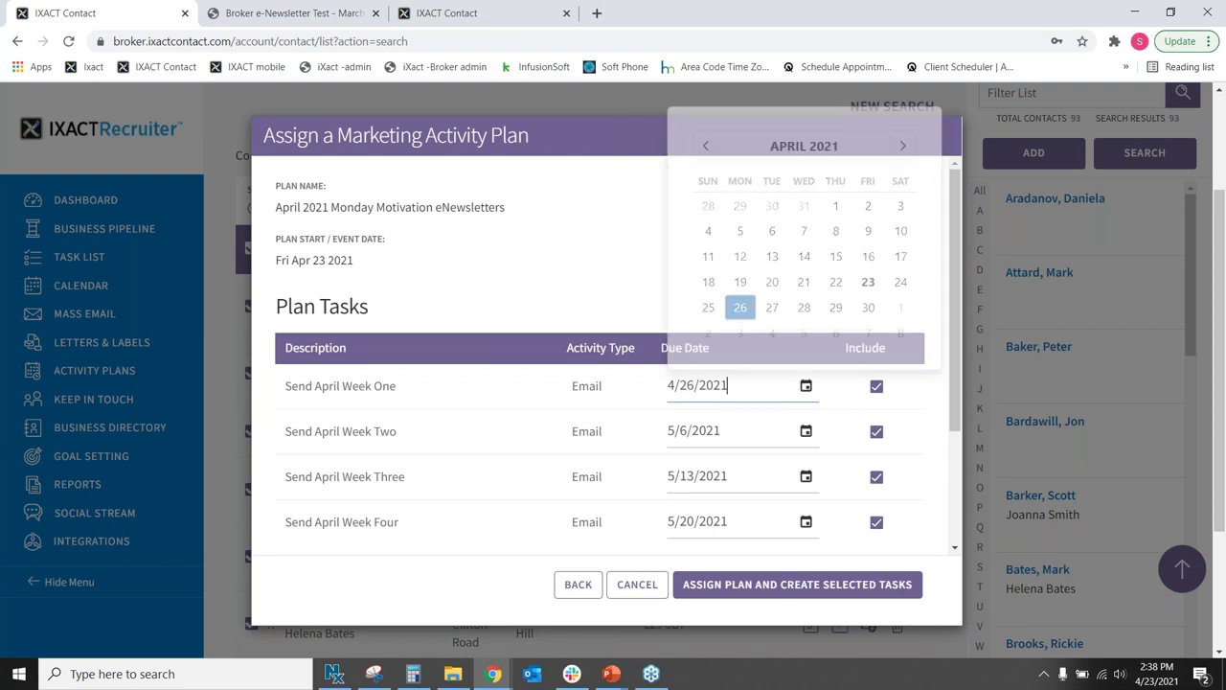
{"action": "left_click", "coordinate": [805, 386]}
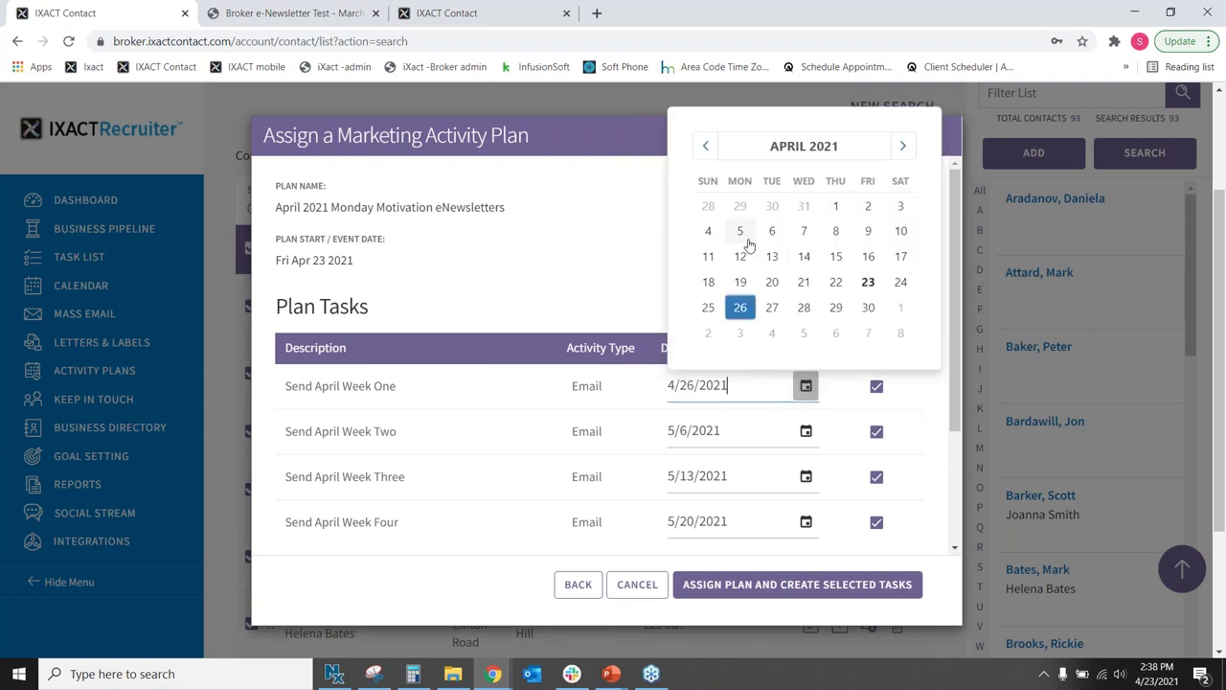
{"action": "left_click", "coordinate": [740, 231]}
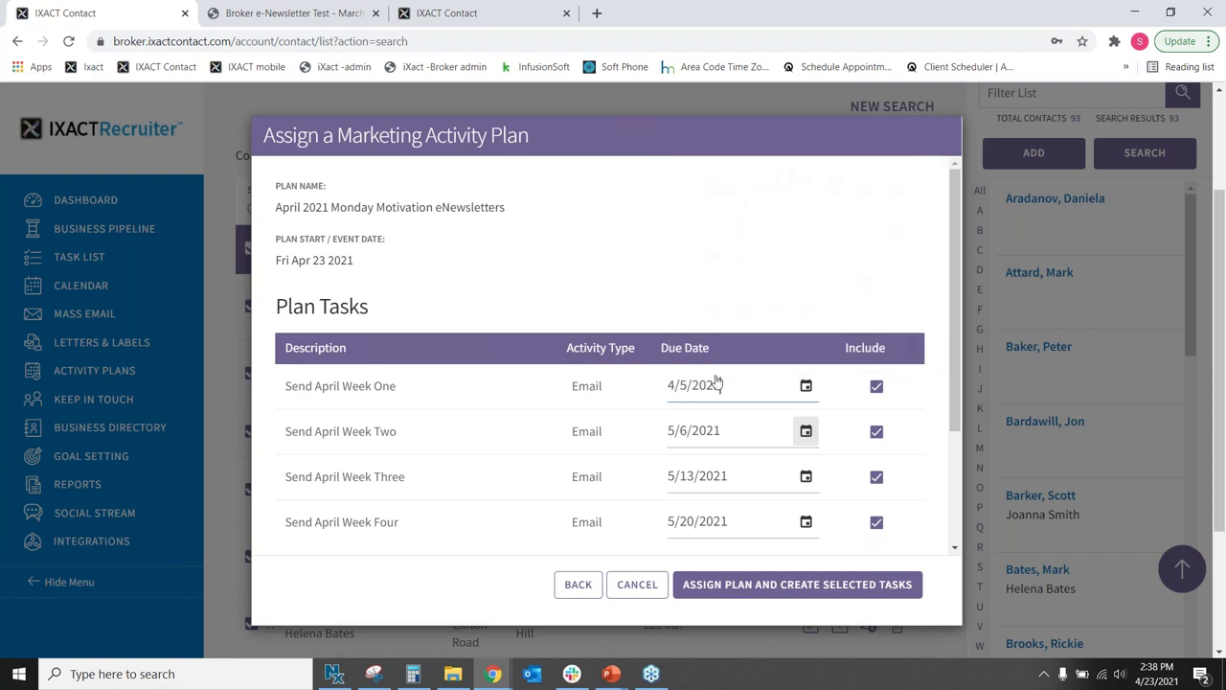
Set the due date of the Send April Week Two task to 4/12/2021, and cancel the plan assignment
{"action": "left_click", "coordinate": [804, 432]}
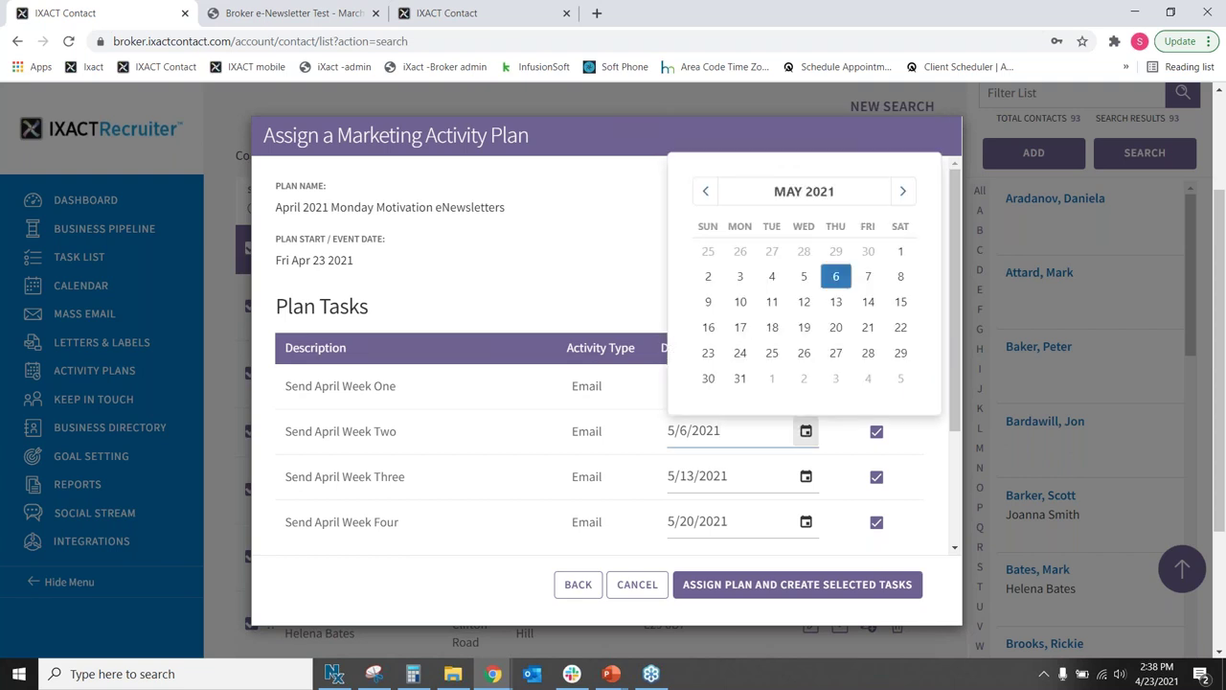
{"action": "left_click", "coordinate": [806, 431]}
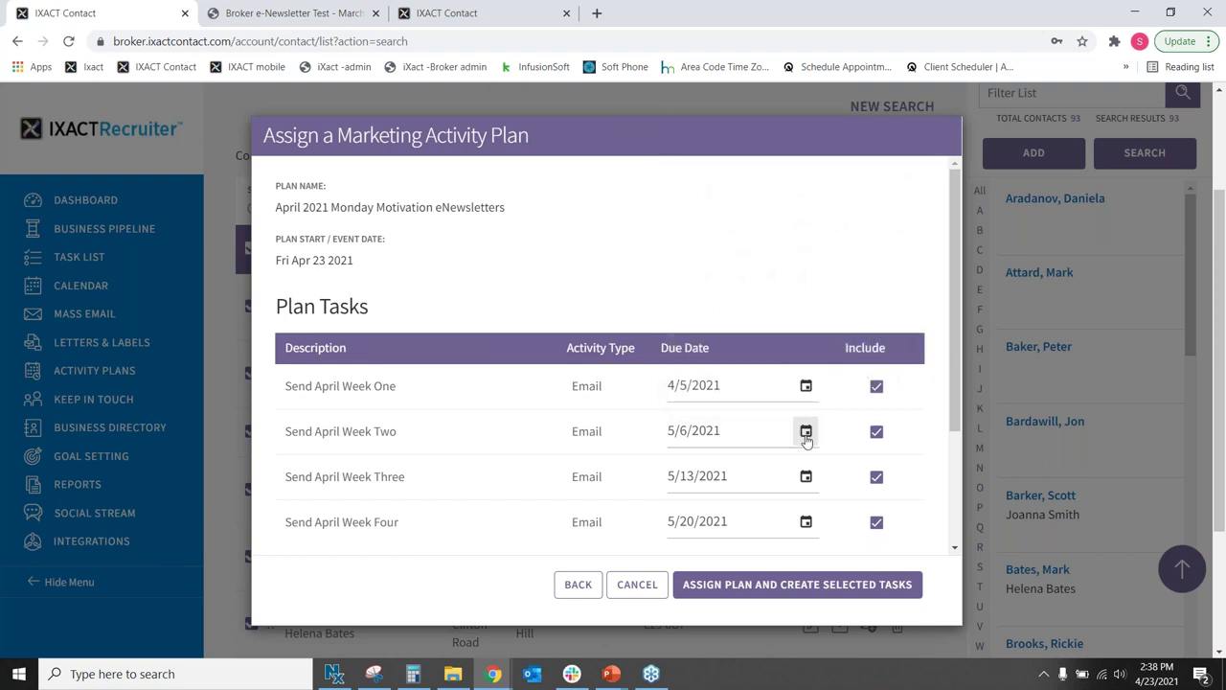
{"action": "left_click", "coordinate": [705, 190]}
{"action": "left_click", "coordinate": [740, 301]}
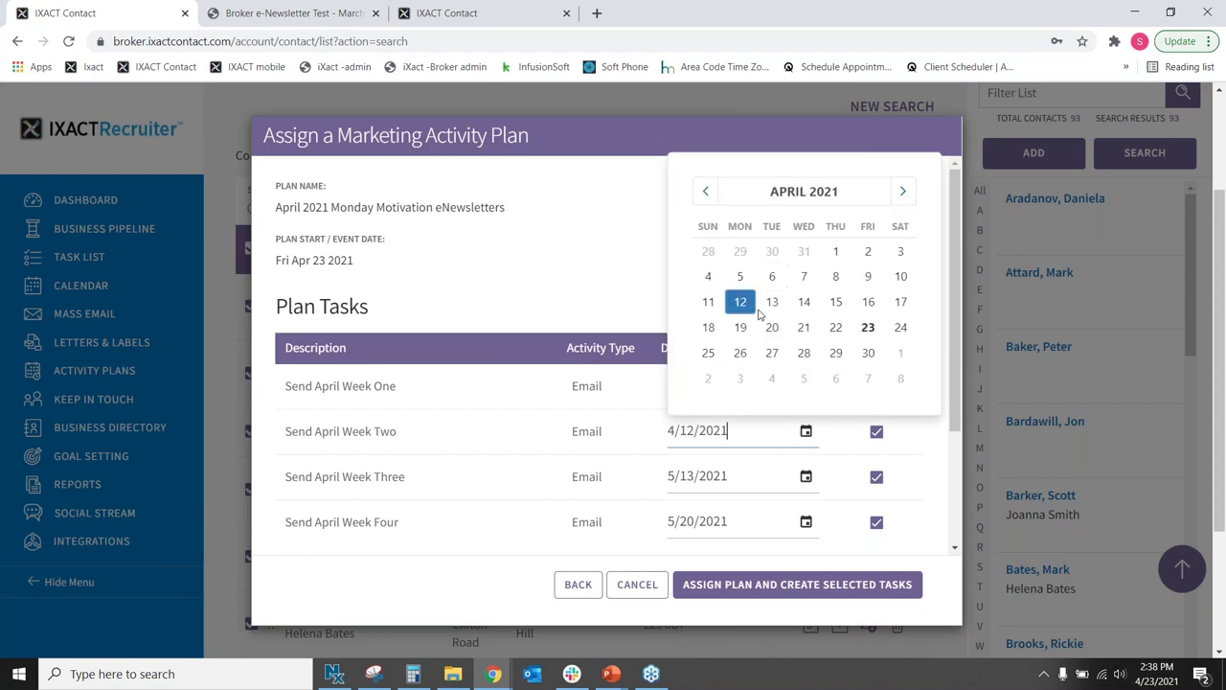
{"action": "left_click", "coordinate": [723, 433]}
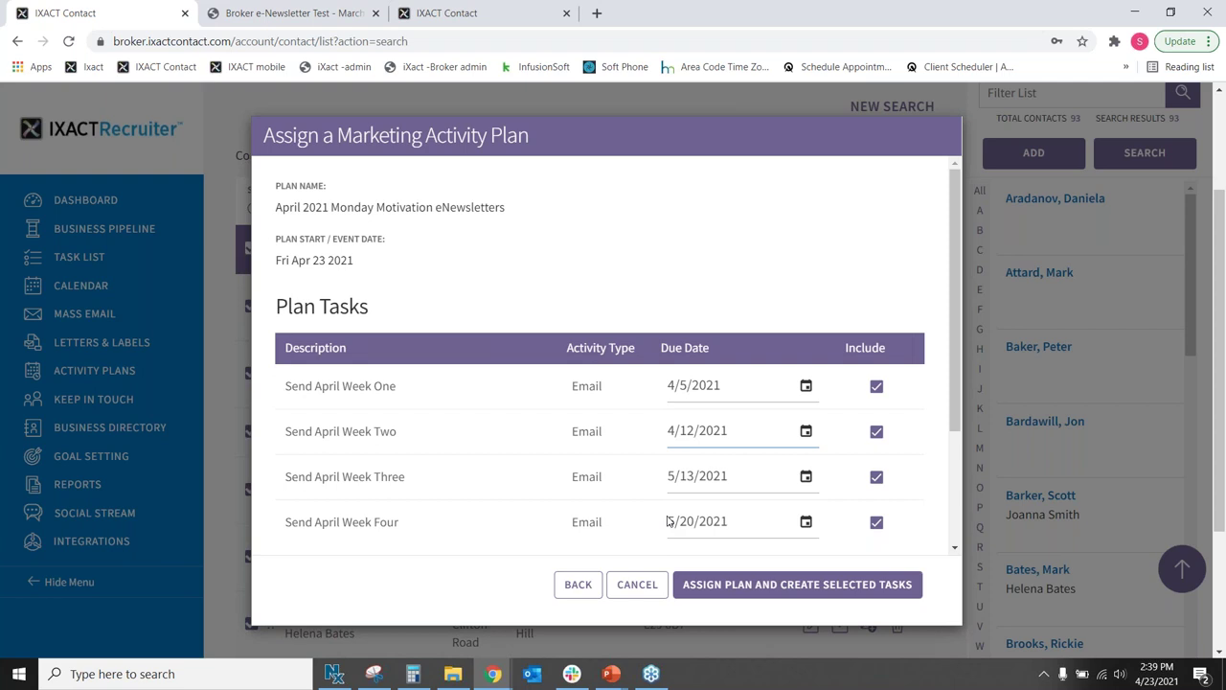
{"action": "left_click", "coordinate": [637, 586]}
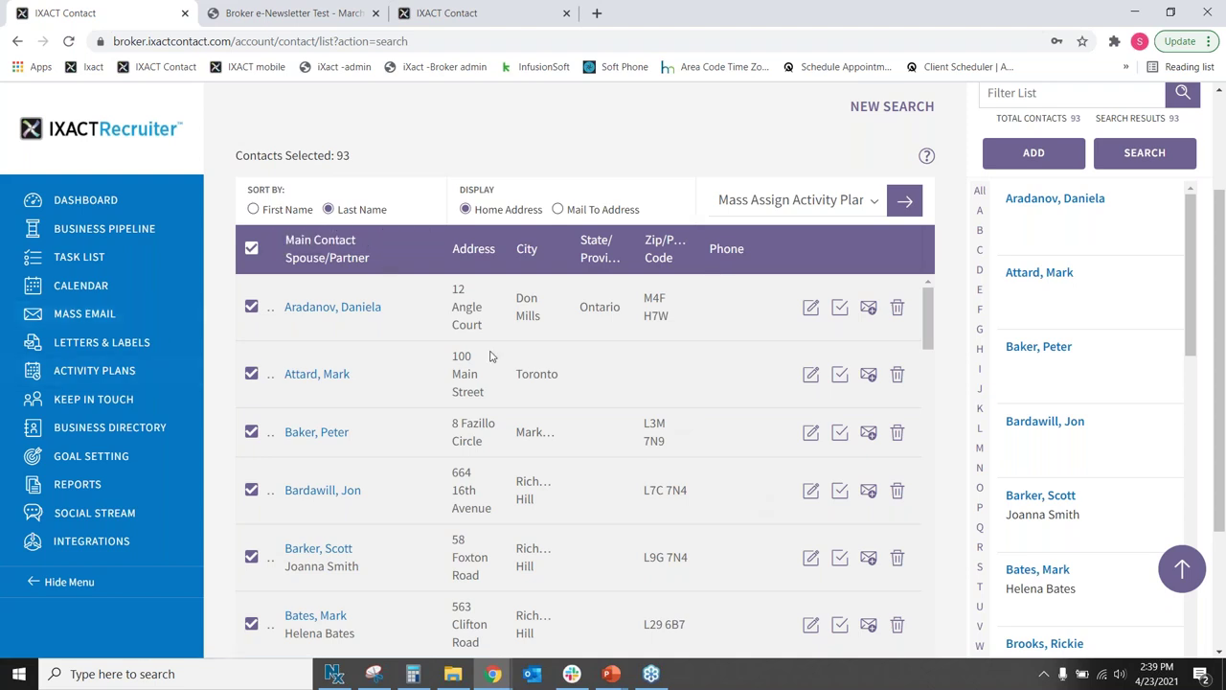
Open the activity plans and look through both pages of email marketing plans
{"action": "left_click", "coordinate": [79, 374]}
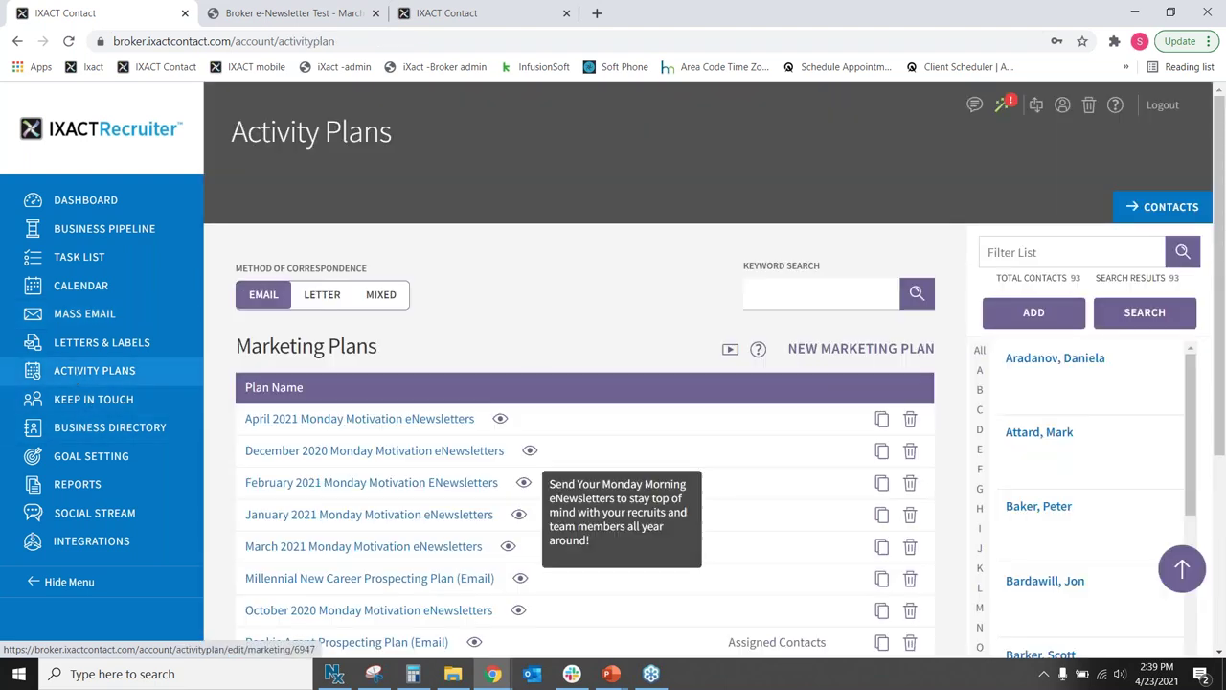
{"action": "scroll", "coordinate": [497, 545], "scroll_direction": "down", "scroll_amount": 2}
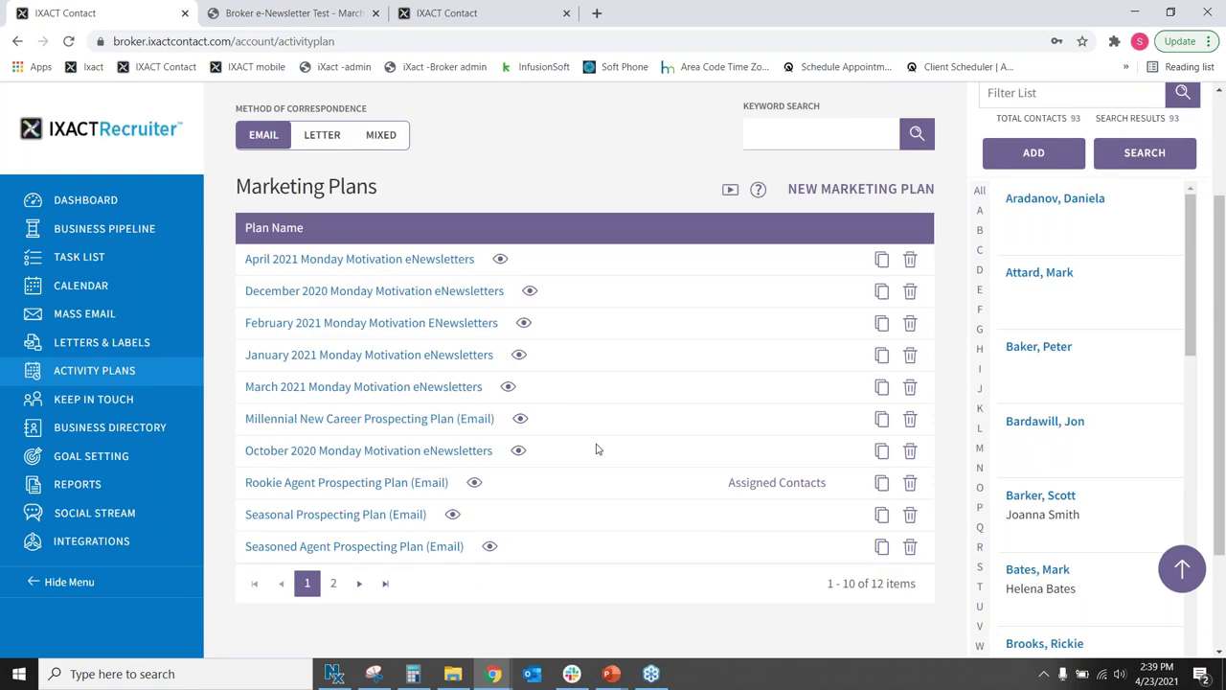
{"action": "scroll", "coordinate": [595, 450], "scroll_direction": "down", "scroll_amount": 1}
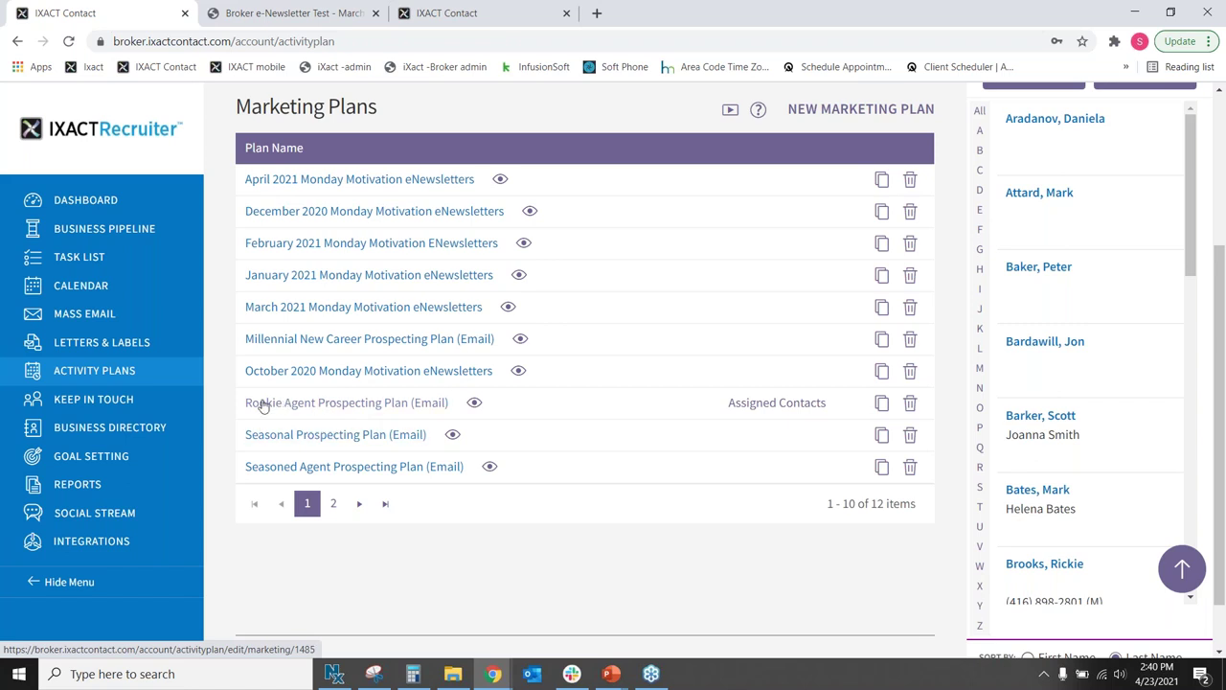
{"action": "left_click", "coordinate": [334, 503]}
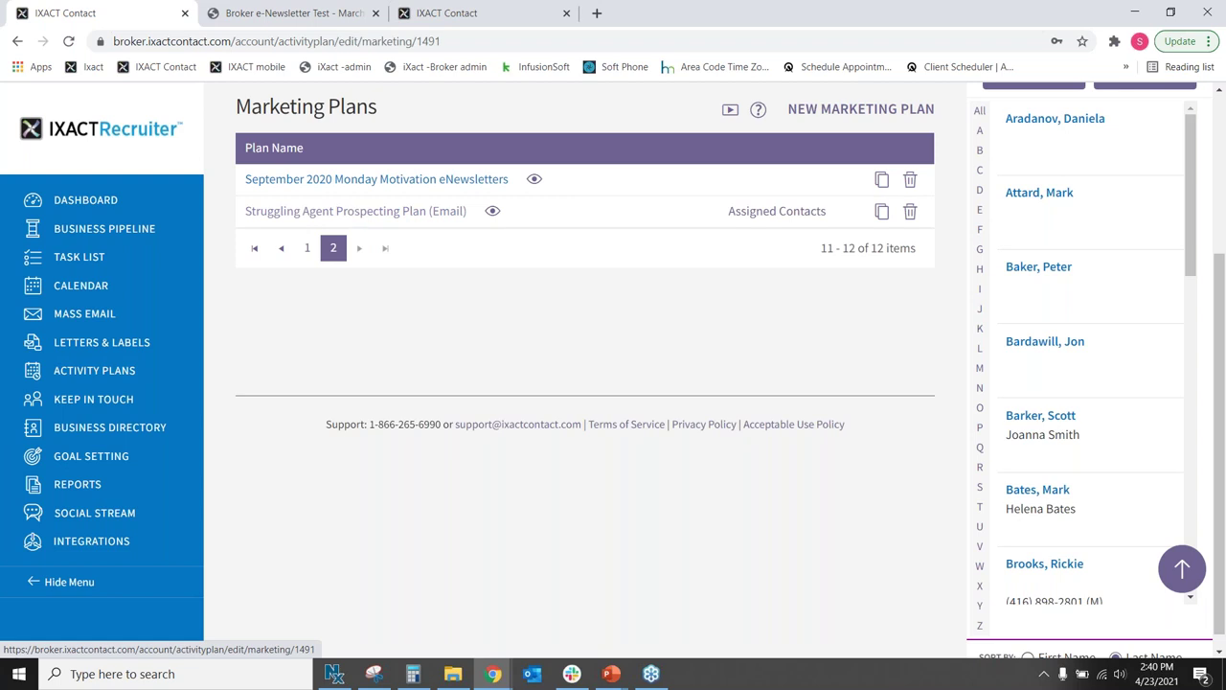
Open the Struggling Agent Prospecting Plan (Email), examine its description and the timing of its tasks, and leave without saving
{"action": "left_click", "coordinate": [353, 213]}
{"action": "scroll", "coordinate": [719, 335], "scroll_direction": "down", "scroll_amount": 2}
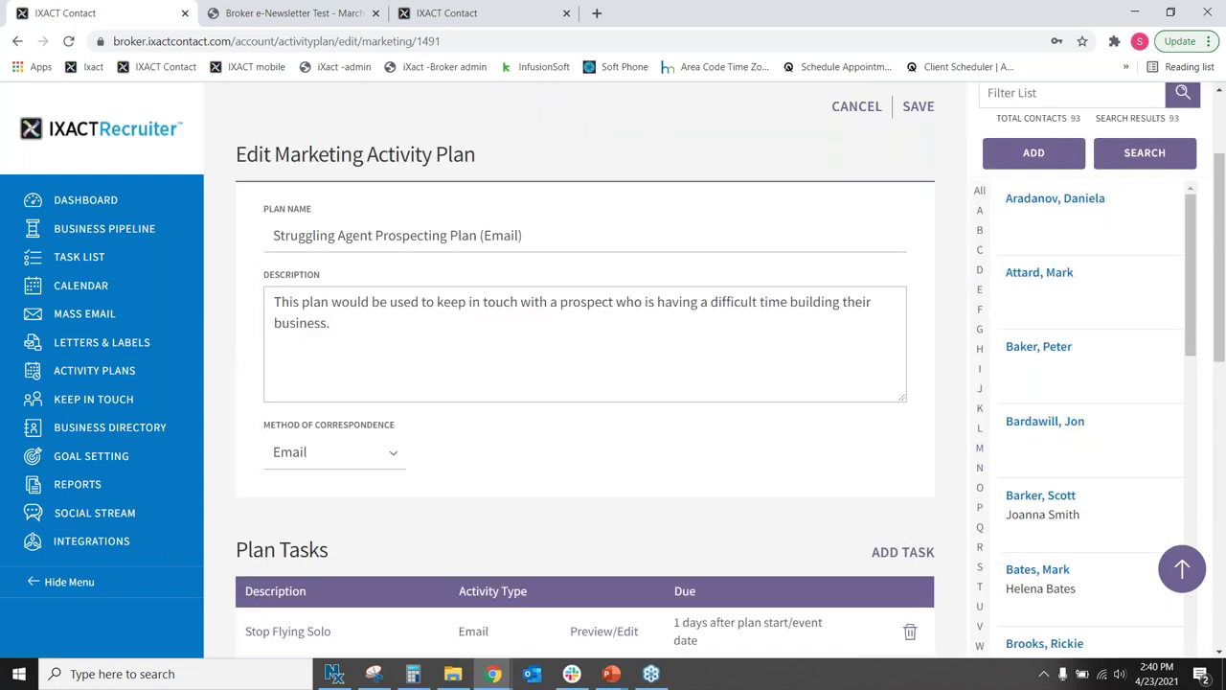
{"action": "scroll", "coordinate": [553, 160], "scroll_direction": "down", "scroll_amount": 1}
{"action": "scroll", "coordinate": [673, 383], "scroll_direction": "down", "scroll_amount": 2}
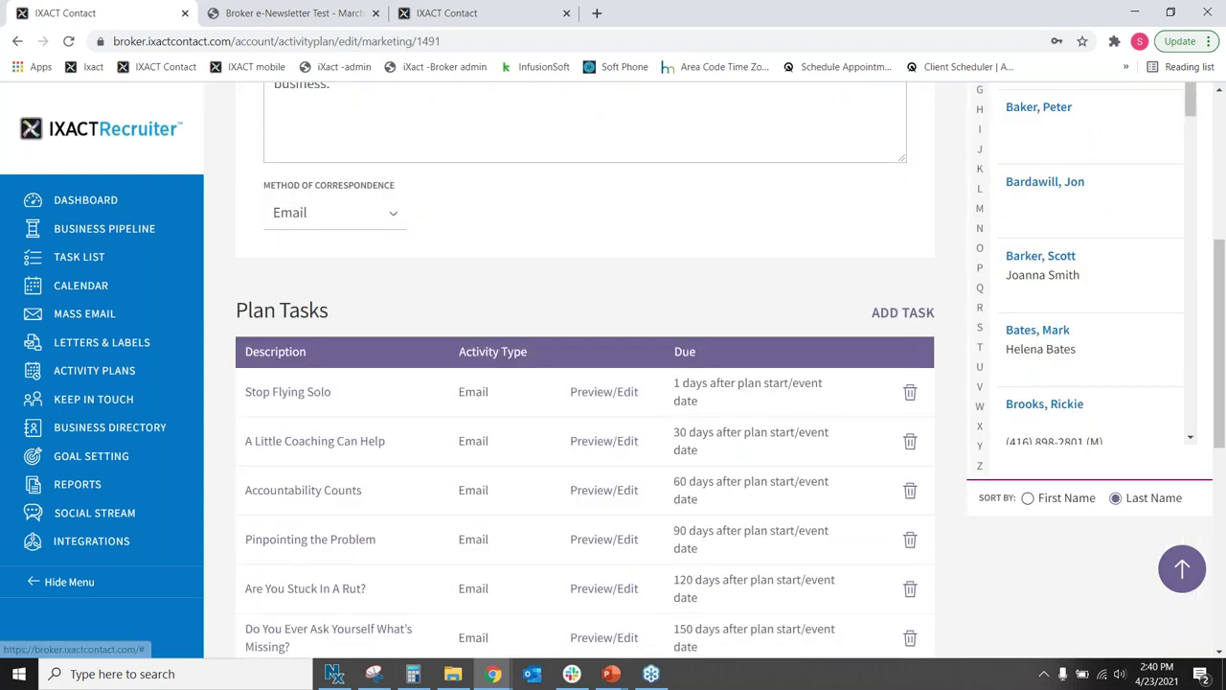
{"action": "scroll", "coordinate": [668, 404], "scroll_direction": "down", "scroll_amount": 1}
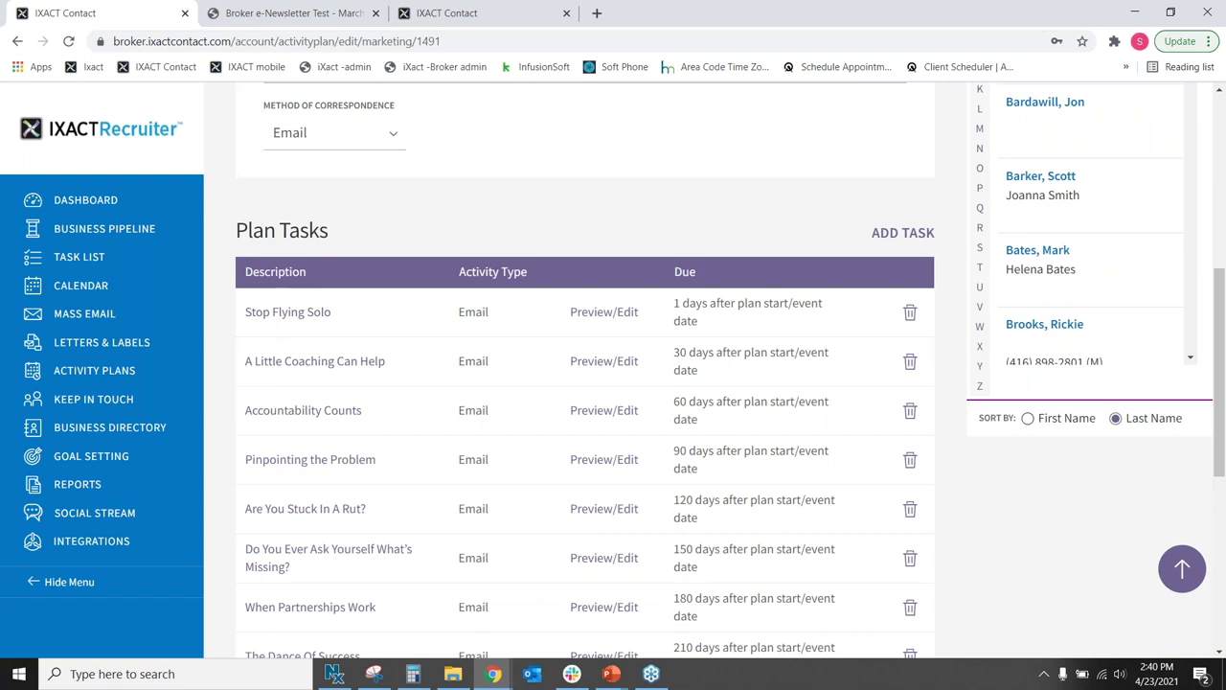
{"action": "scroll", "coordinate": [440, 364], "scroll_direction": "up", "scroll_amount": 3}
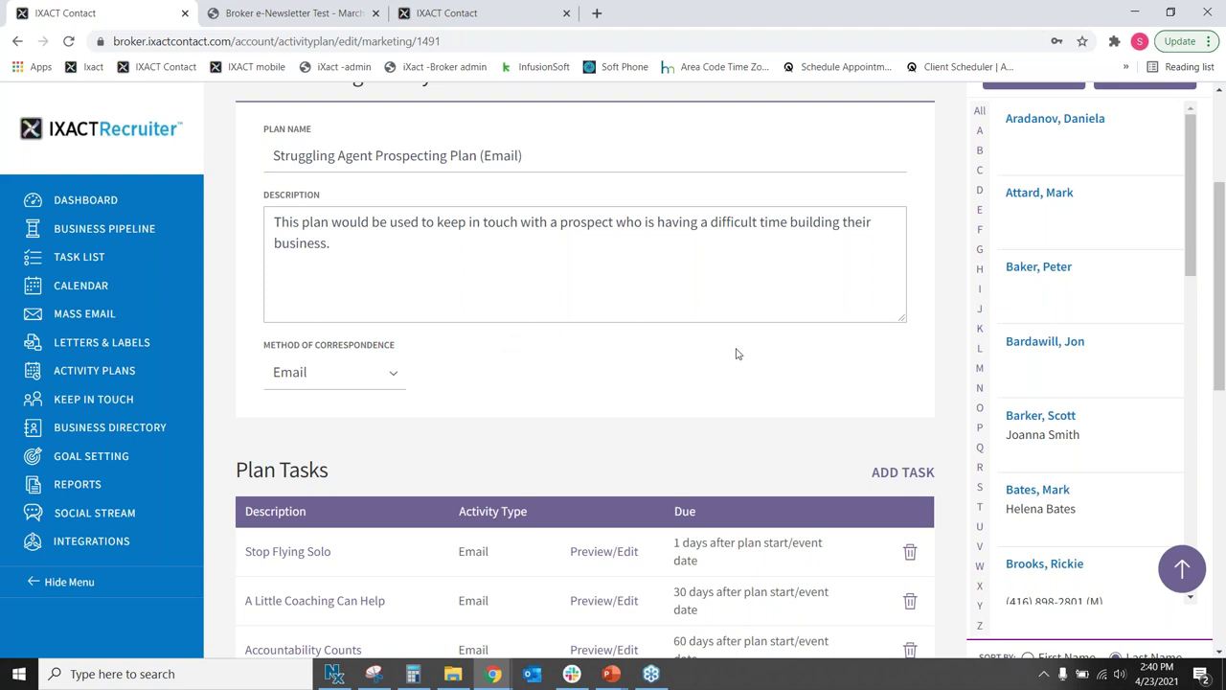
{"action": "scroll", "coordinate": [736, 354], "scroll_direction": "down", "scroll_amount": 1}
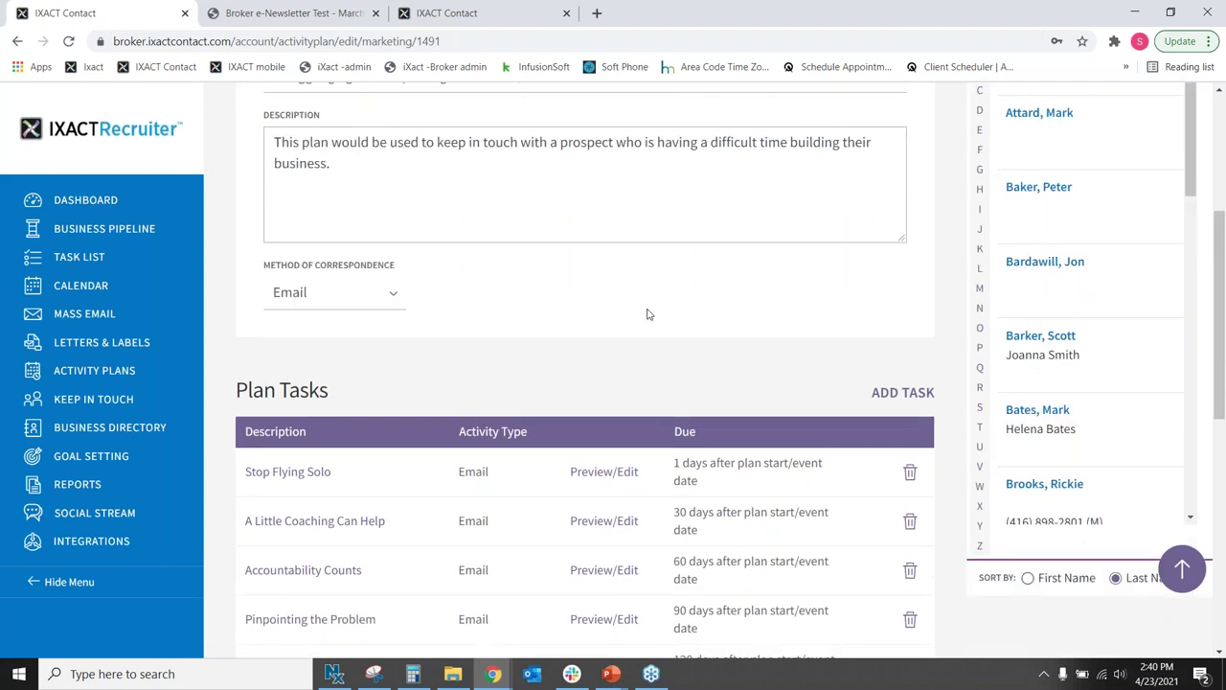
{"action": "scroll", "coordinate": [697, 301], "scroll_direction": "down", "scroll_amount": 2}
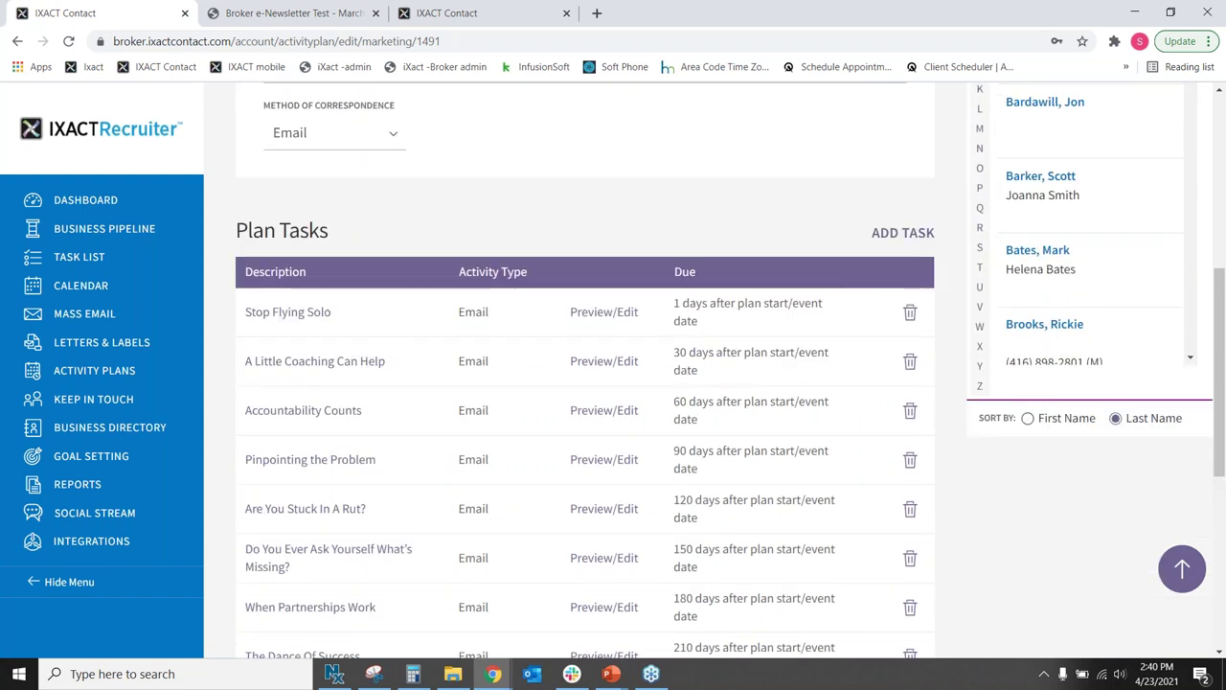
{"action": "scroll", "coordinate": [584, 383], "scroll_direction": "down", "scroll_amount": 1}
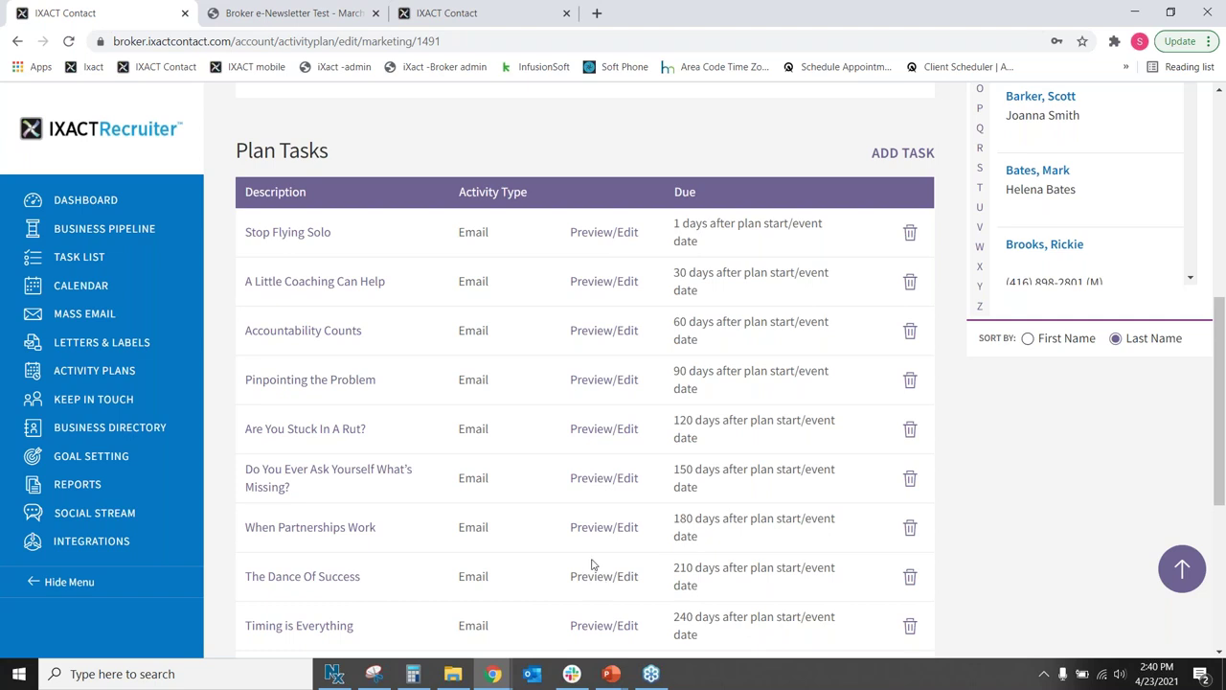
{"action": "scroll", "coordinate": [713, 568], "scroll_direction": "up", "scroll_amount": 4}
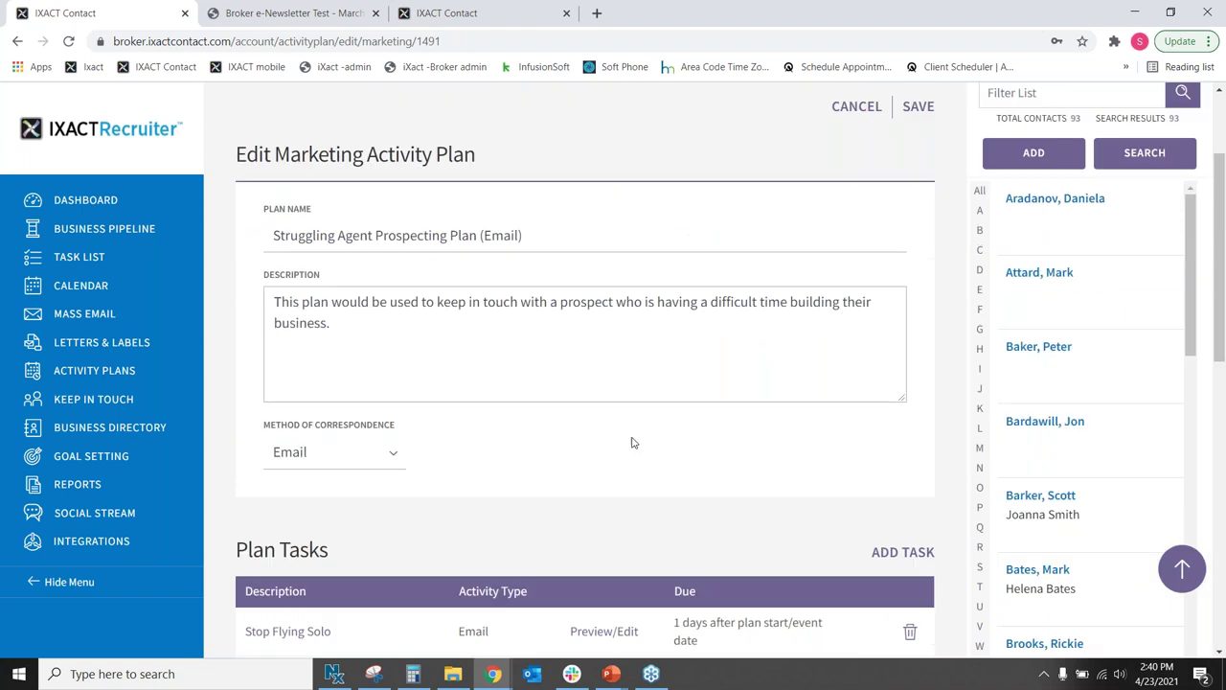
{"action": "left_click", "coordinate": [856, 106]}
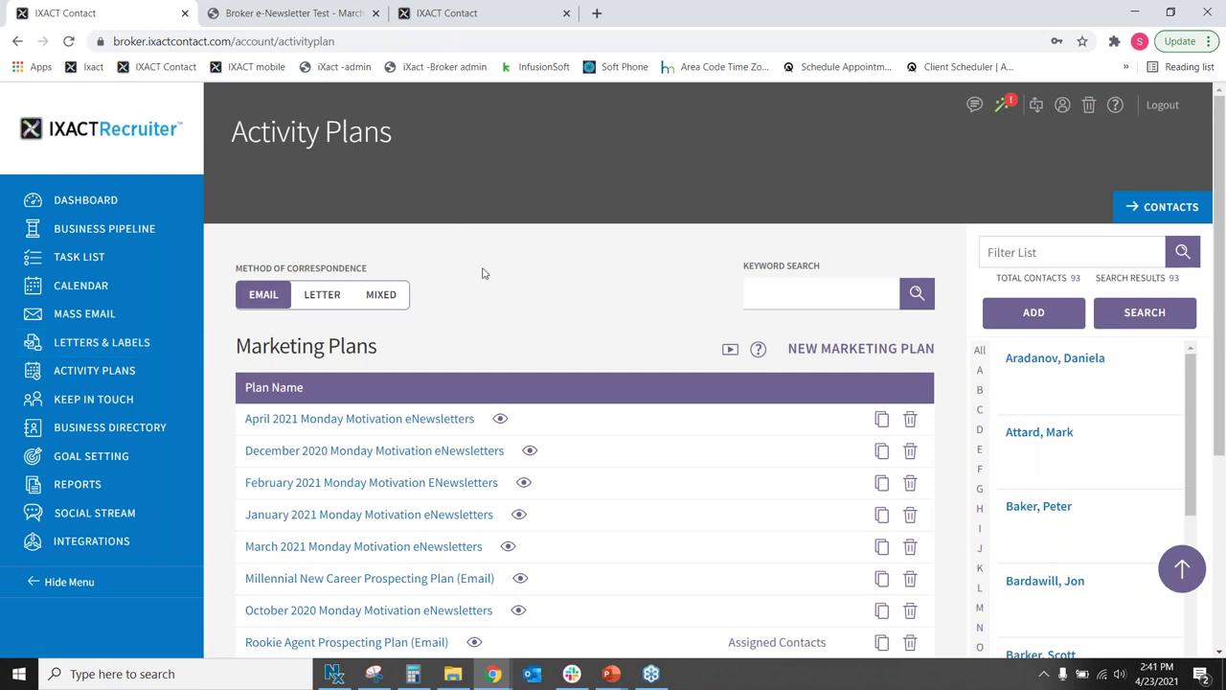
Go to the dashboard and examine the Keep in Touch Coach contact card, today's tasks and appointments, and the Prospecting Activities table
{"action": "scroll", "coordinate": [657, 506], "scroll_direction": "down", "scroll_amount": 2}
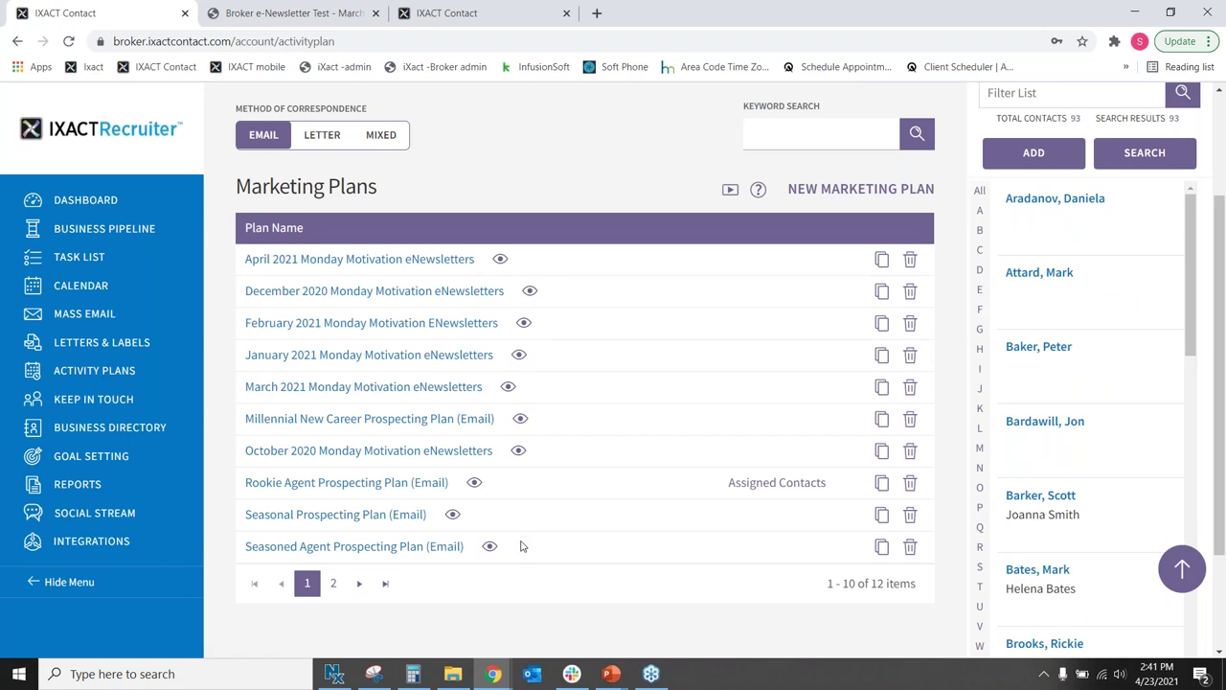
{"action": "left_click", "coordinate": [98, 206]}
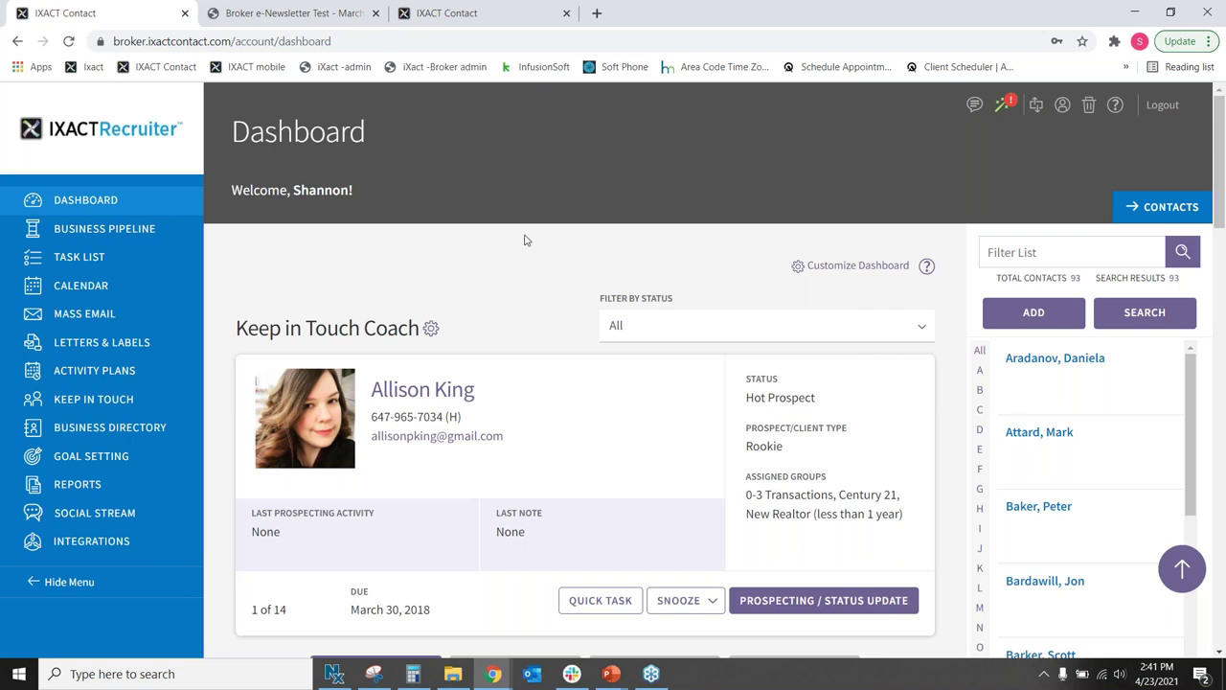
{"action": "scroll", "coordinate": [525, 240], "scroll_direction": "down", "scroll_amount": 1}
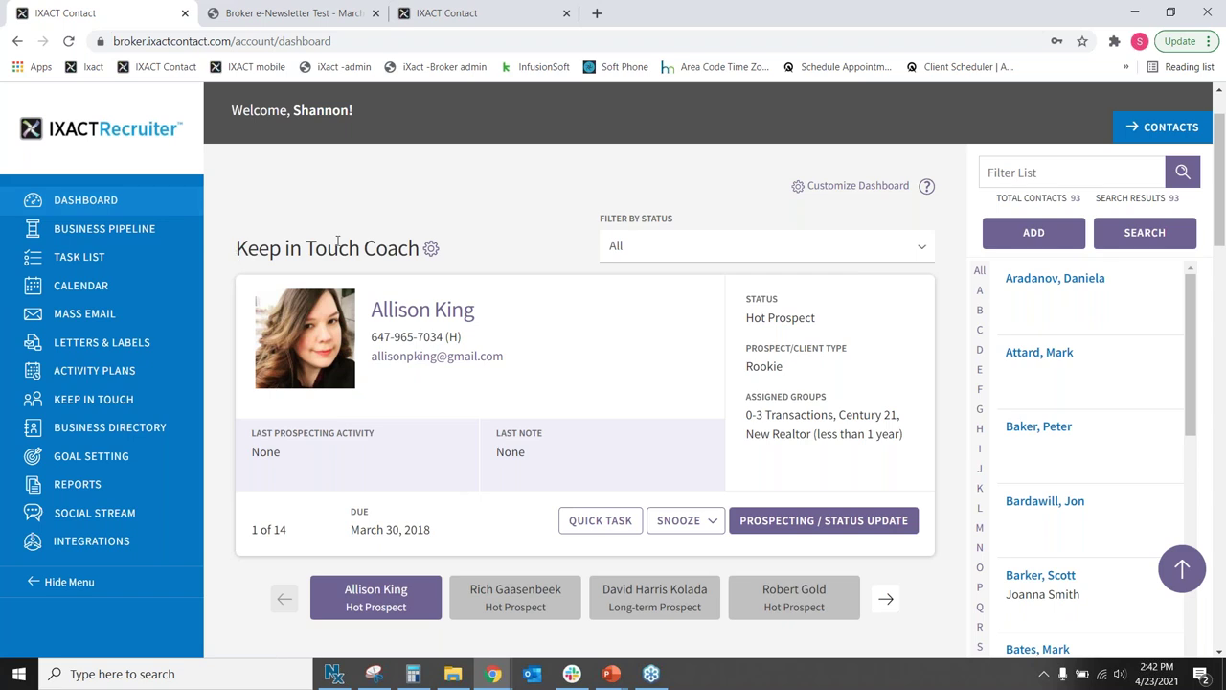
{"action": "left_click_drag", "start_coordinate": [232, 251], "coordinate": [485, 246]}
{"action": "left_click", "coordinate": [484, 246]}
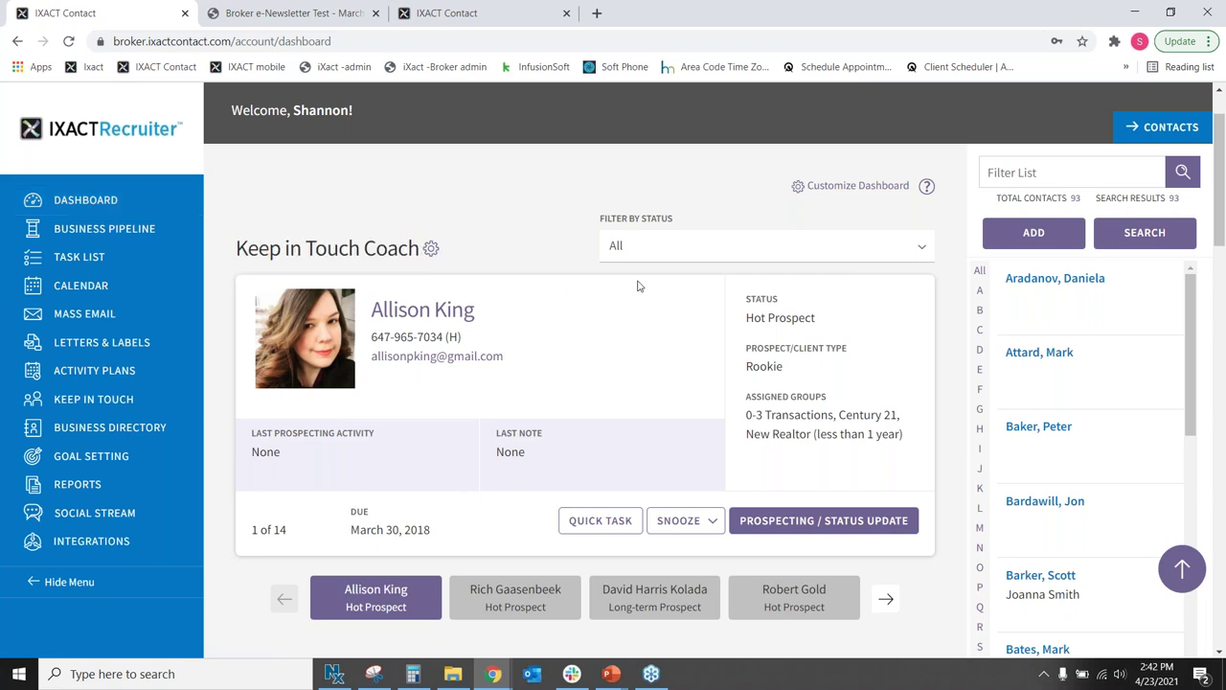
{"action": "scroll", "coordinate": [639, 285], "scroll_direction": "down", "scroll_amount": 1}
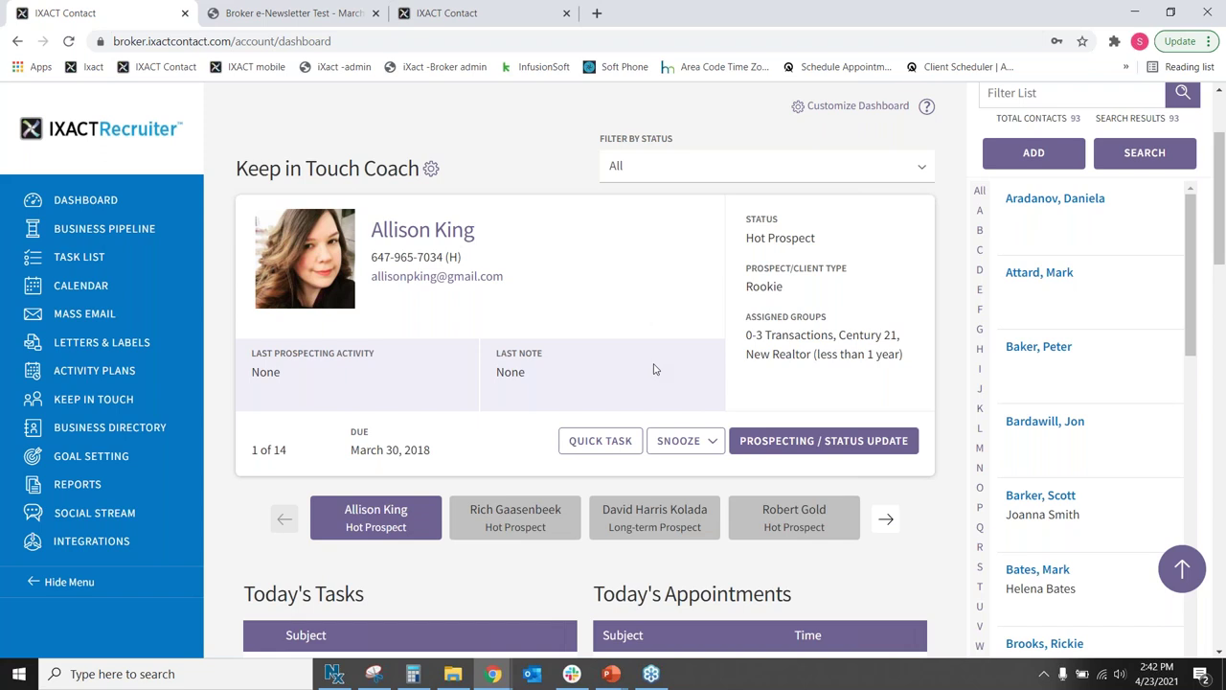
{"action": "triple_click", "coordinate": [775, 247]}
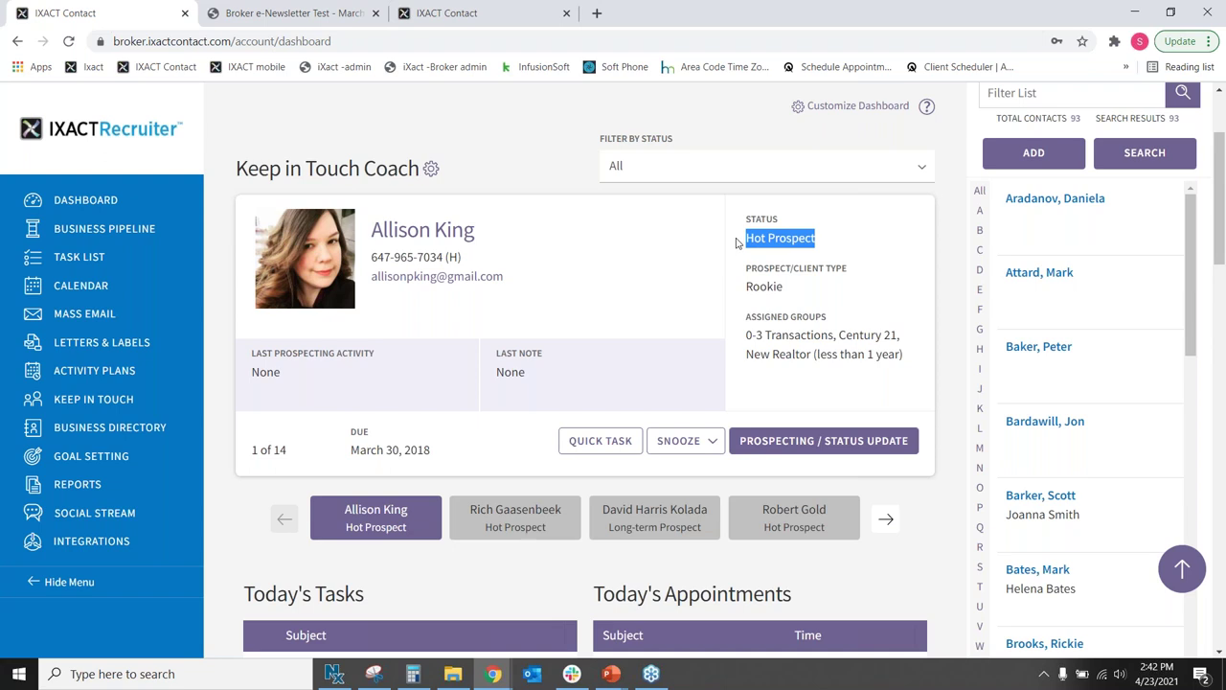
{"action": "left_click", "coordinate": [623, 238]}
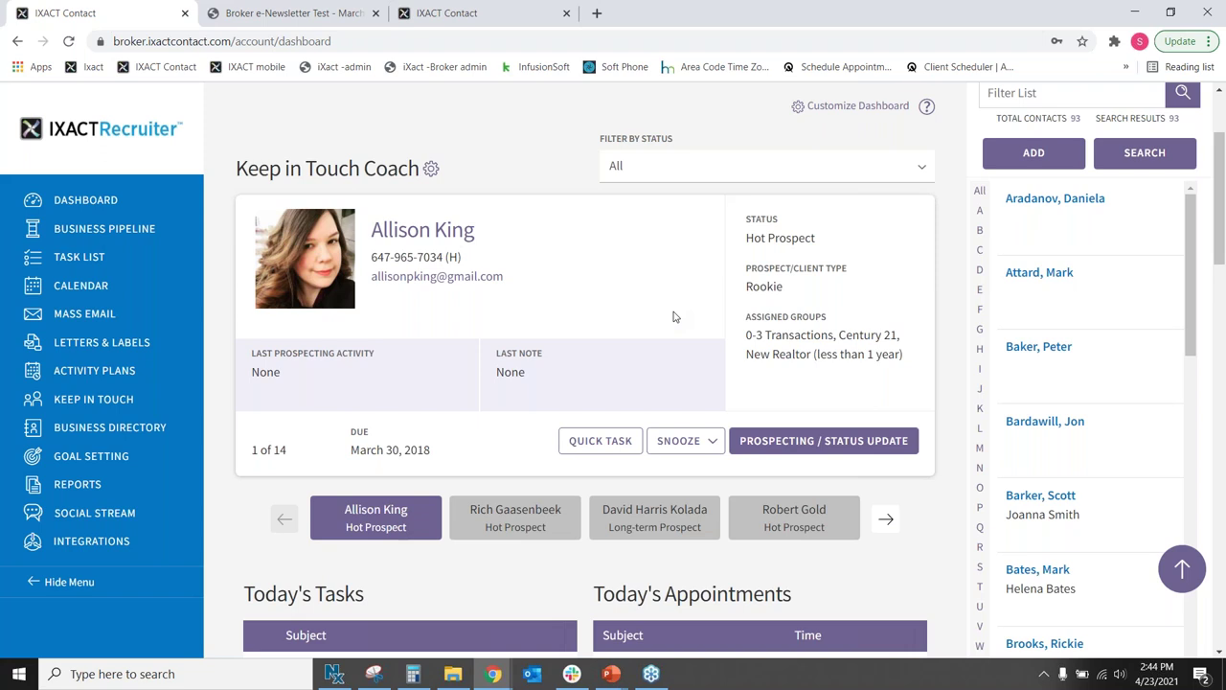
{"action": "scroll", "coordinate": [674, 316], "scroll_direction": "down", "scroll_amount": 1}
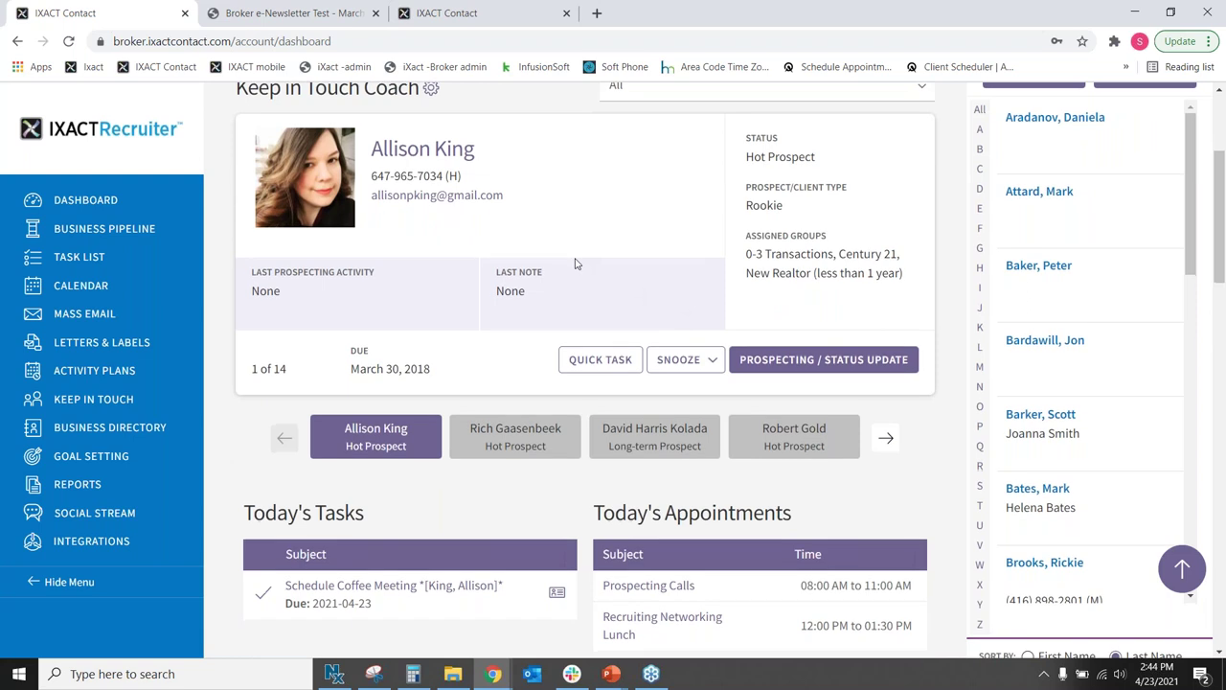
{"action": "scroll", "coordinate": [576, 263], "scroll_direction": "down", "scroll_amount": 7}
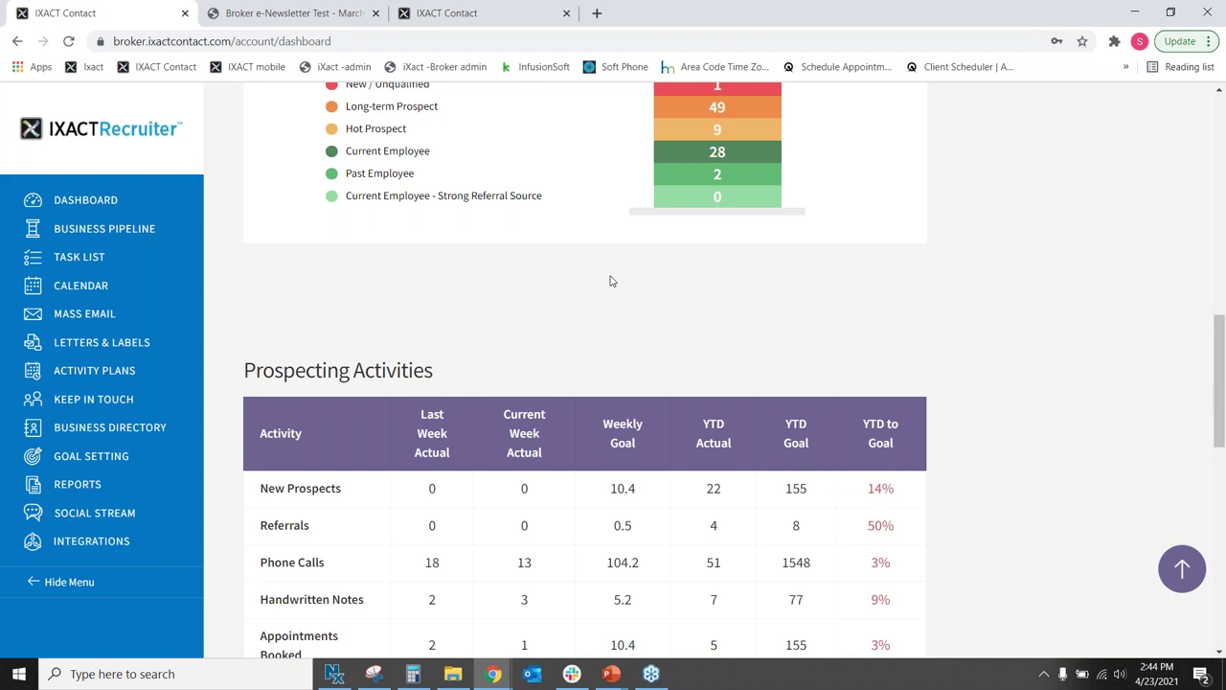
Examine the Prospecting Activities table's weekly and year-to-date goals, and review the Keep in Touch Coach contact card on the dashboard again
{"action": "scroll", "coordinate": [609, 281], "scroll_direction": "down", "scroll_amount": 3}
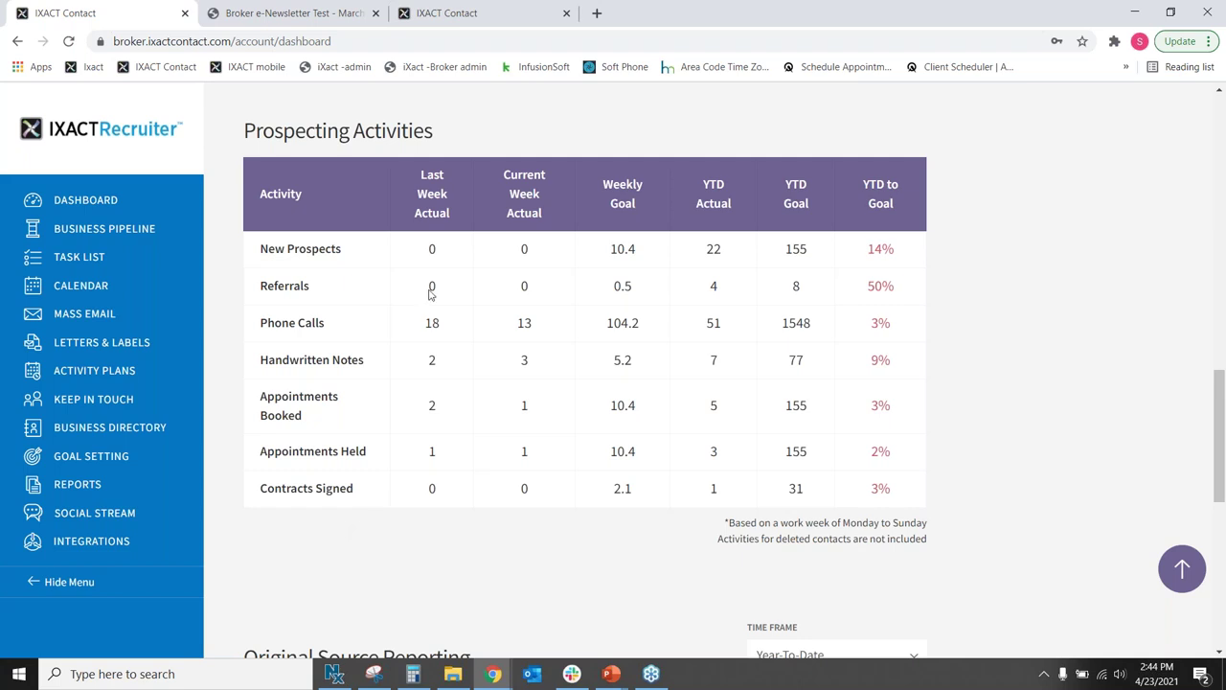
{"action": "left_click_drag", "start_coordinate": [246, 250], "coordinate": [345, 251]}
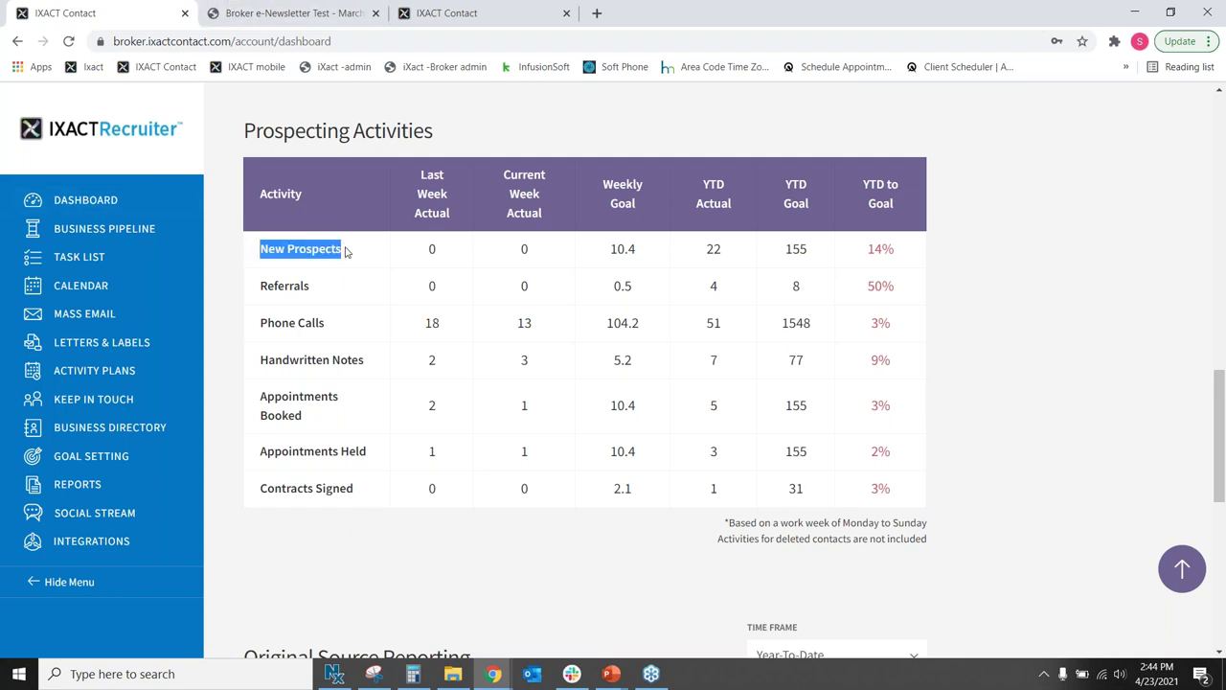
{"action": "left_click_drag", "start_coordinate": [268, 287], "coordinate": [275, 288]}
{"action": "left_click", "coordinate": [312, 296]}
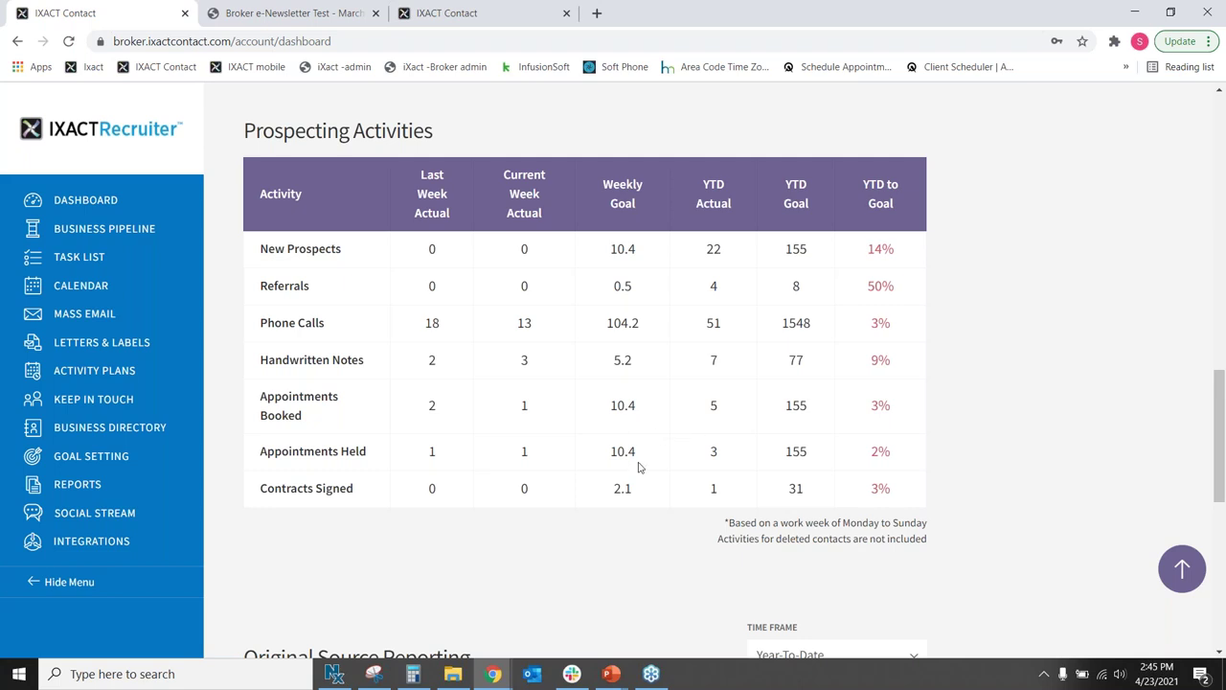
{"action": "scroll", "coordinate": [570, 450], "scroll_direction": "up", "scroll_amount": 10}
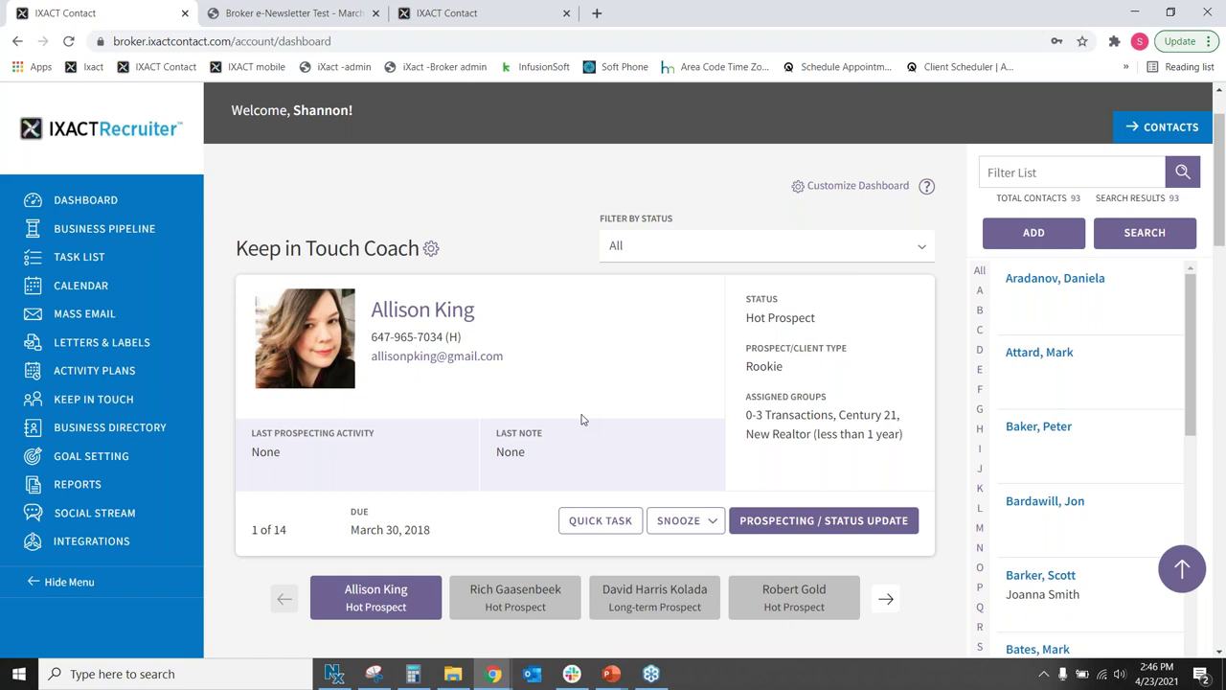
{"action": "scroll", "coordinate": [677, 342], "scroll_direction": "down", "scroll_amount": 3}
{"action": "scroll", "coordinate": [693, 260], "scroll_direction": "up", "scroll_amount": 1}
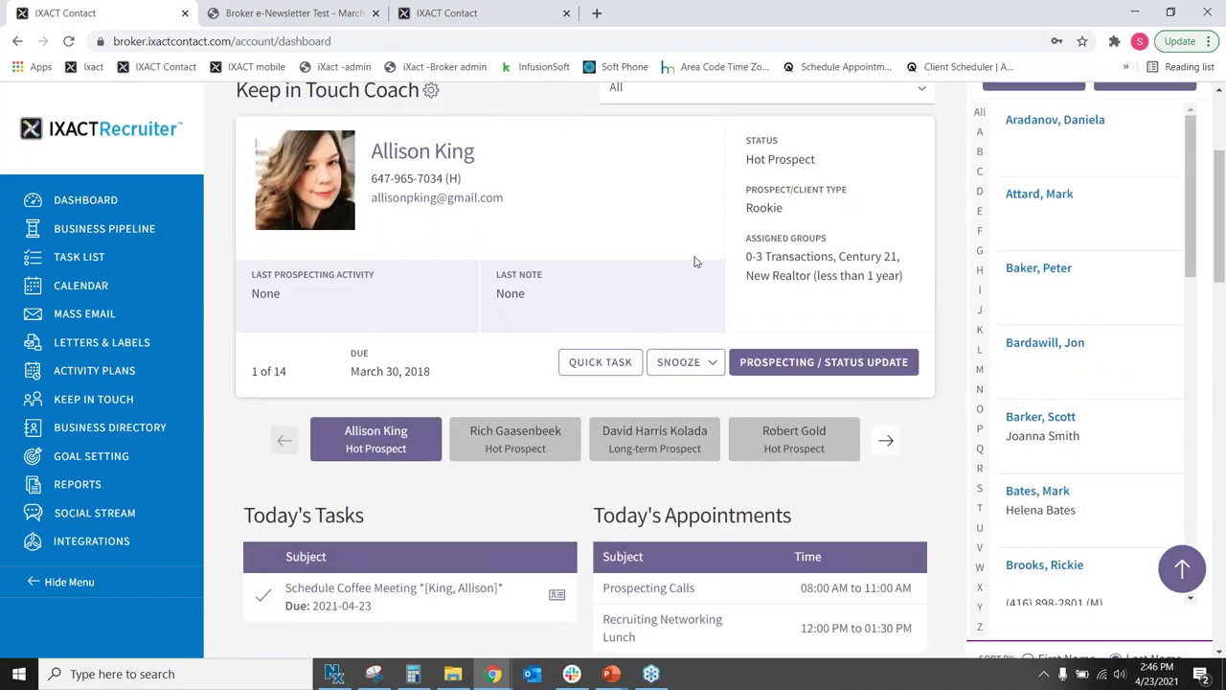
{"action": "scroll", "coordinate": [696, 262], "scroll_direction": "up", "scroll_amount": 1}
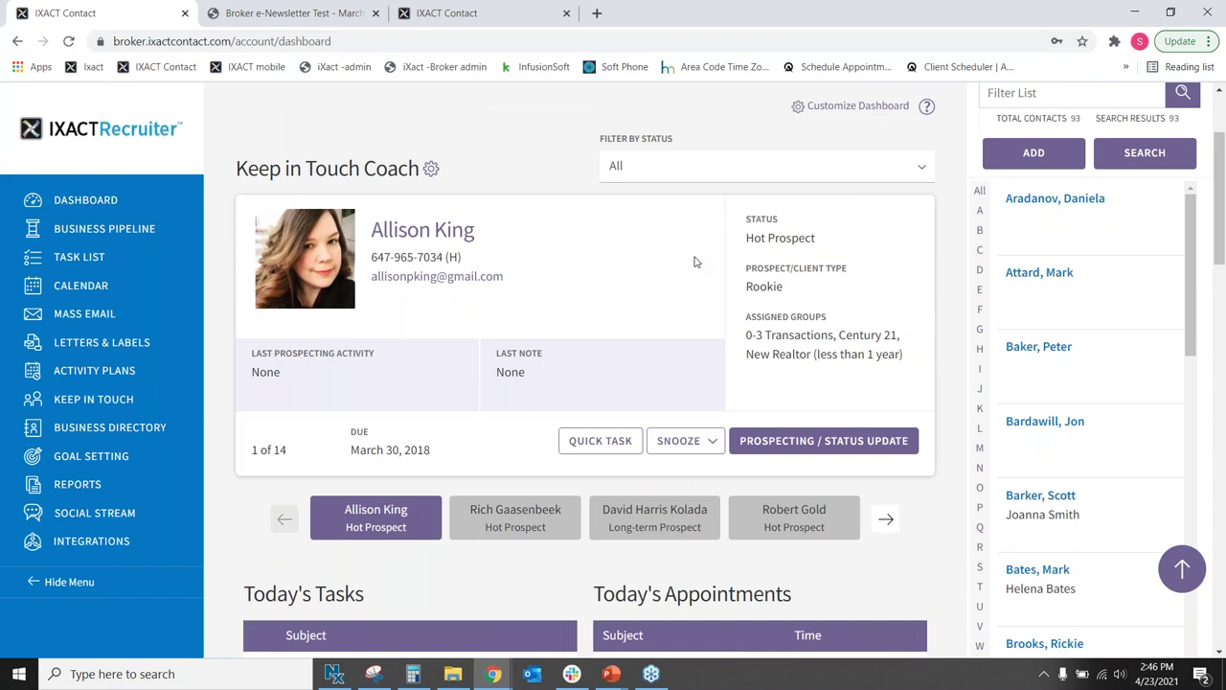